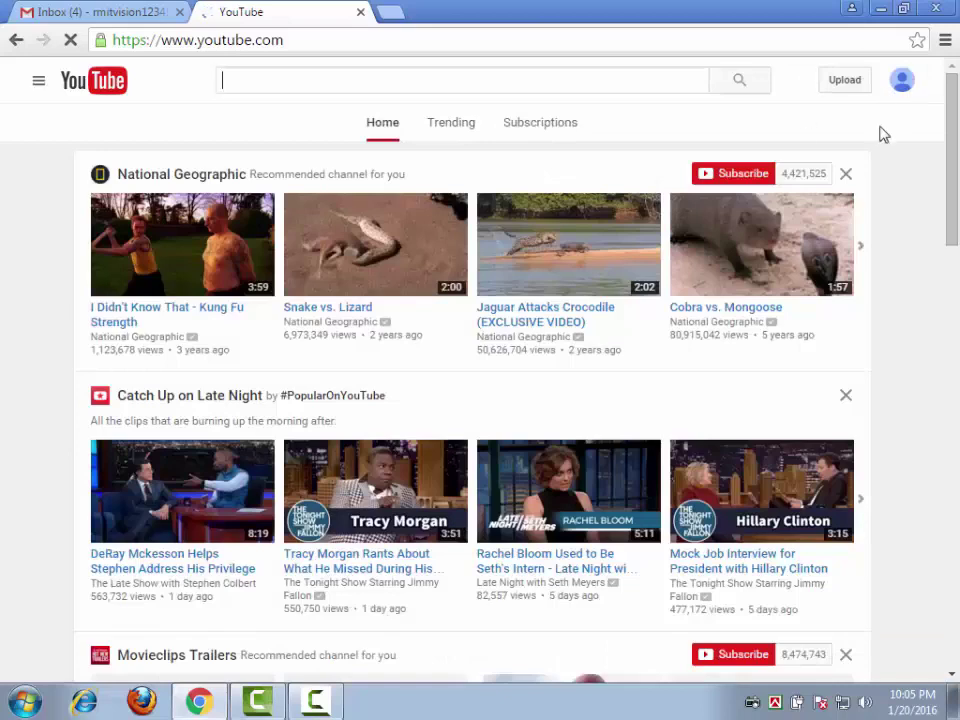
Step: Return to YouTube from the Gmail inbox and open the account's own channel page
{"action": "left_click", "coordinate": [110, 14]}
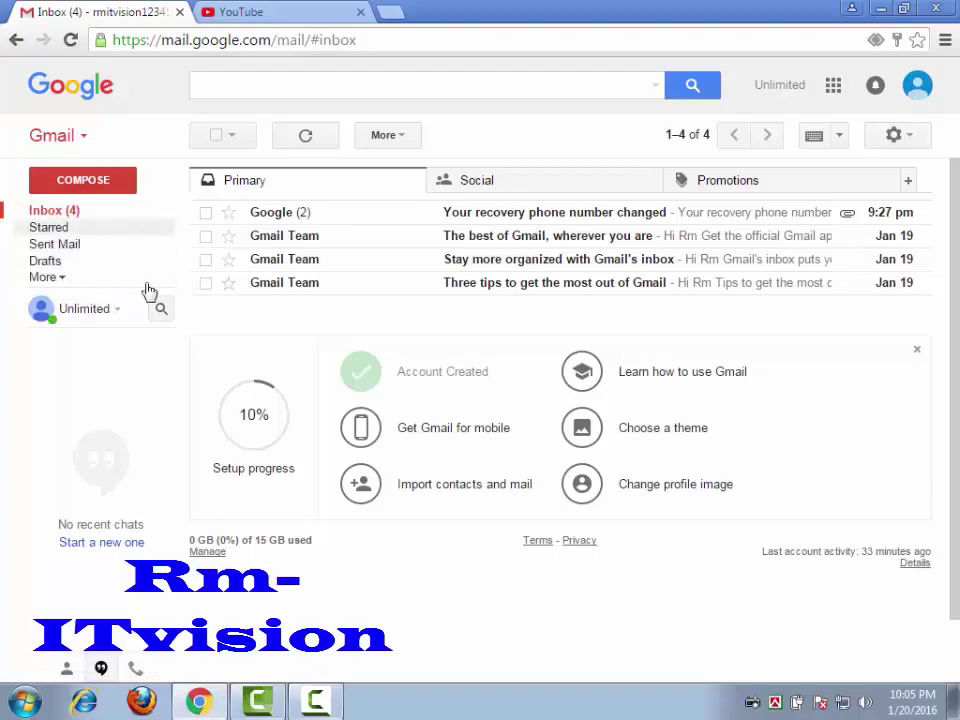
{"action": "left_click", "coordinate": [266, 10]}
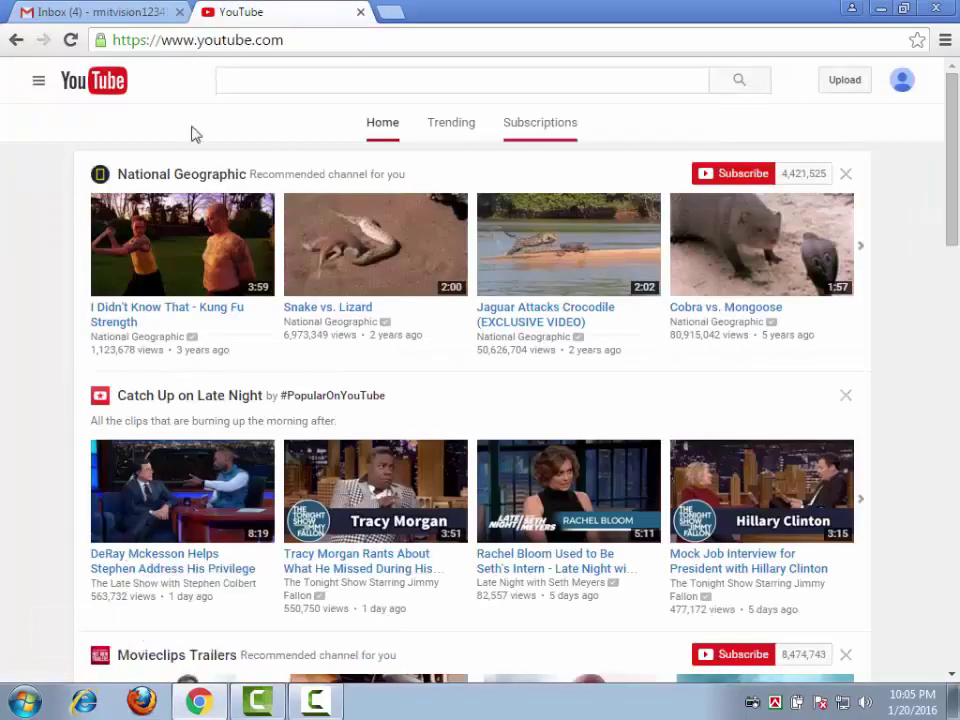
{"action": "left_click", "coordinate": [38, 82]}
{"action": "left_click", "coordinate": [76, 160]}
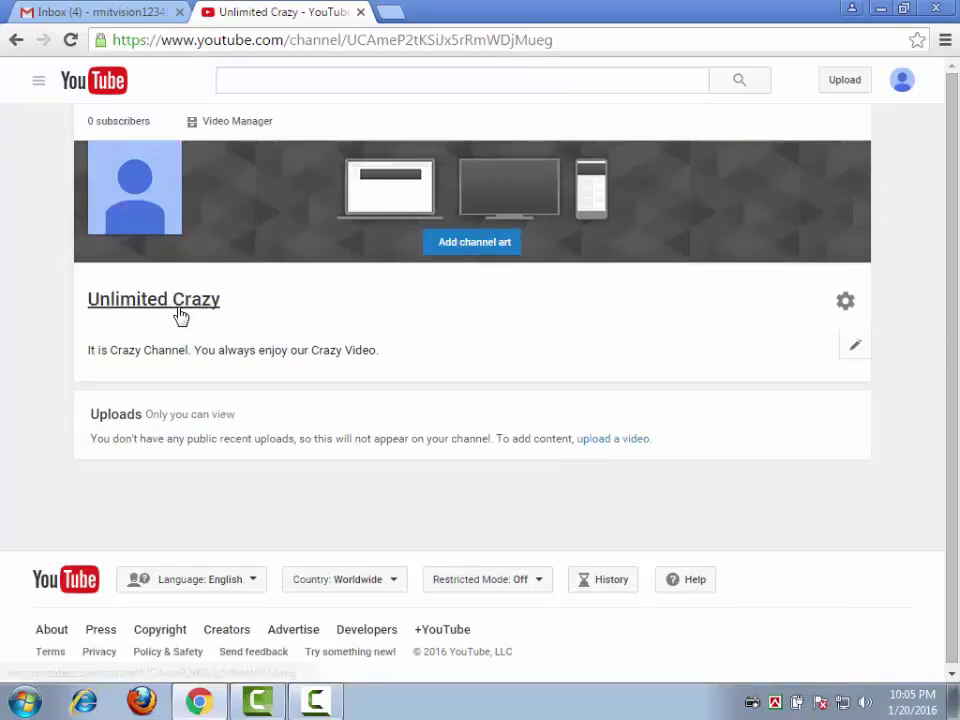
Step: Change the channel icon to the existing penguins photo through the Google account profile, and reload the channel page
{"action": "left_click", "coordinate": [168, 156]}
{"action": "left_click", "coordinate": [684, 412]}
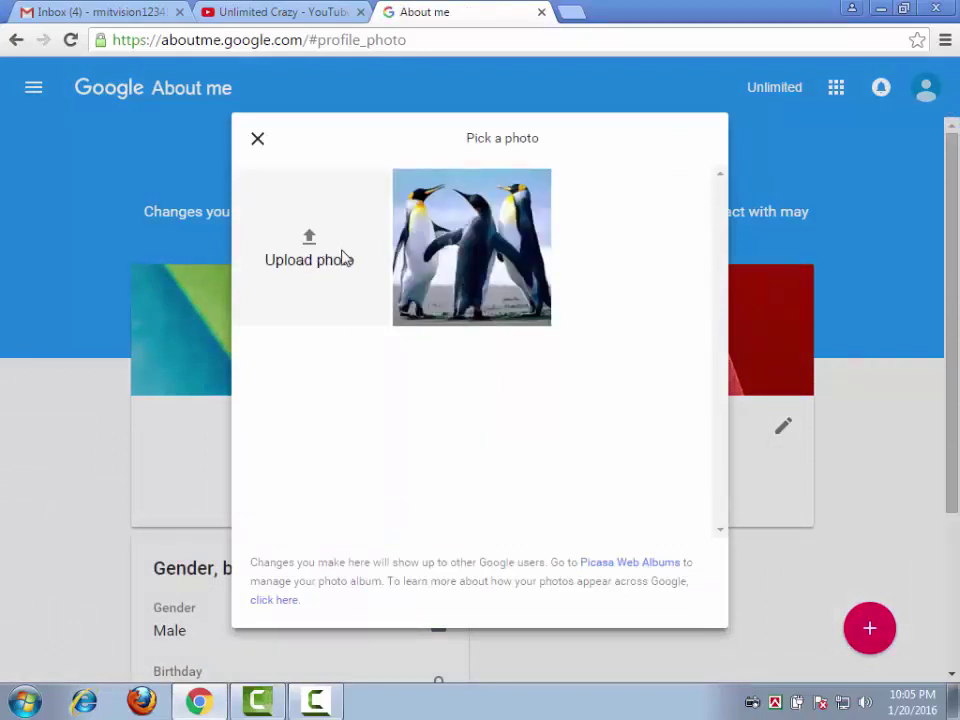
{"action": "left_click", "coordinate": [468, 259]}
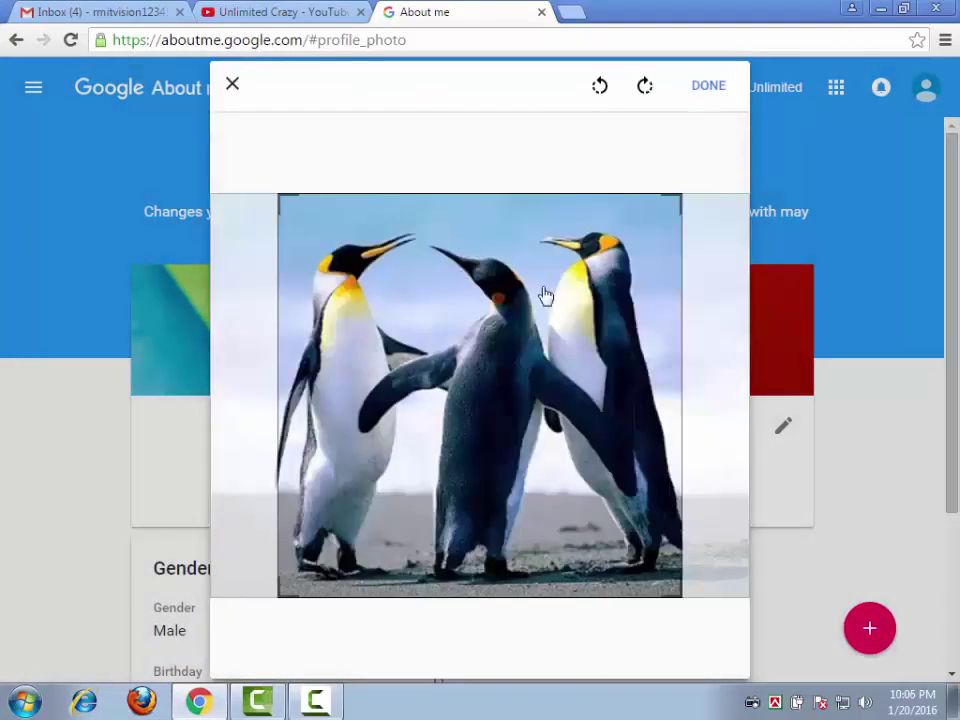
{"action": "left_click", "coordinate": [707, 87]}
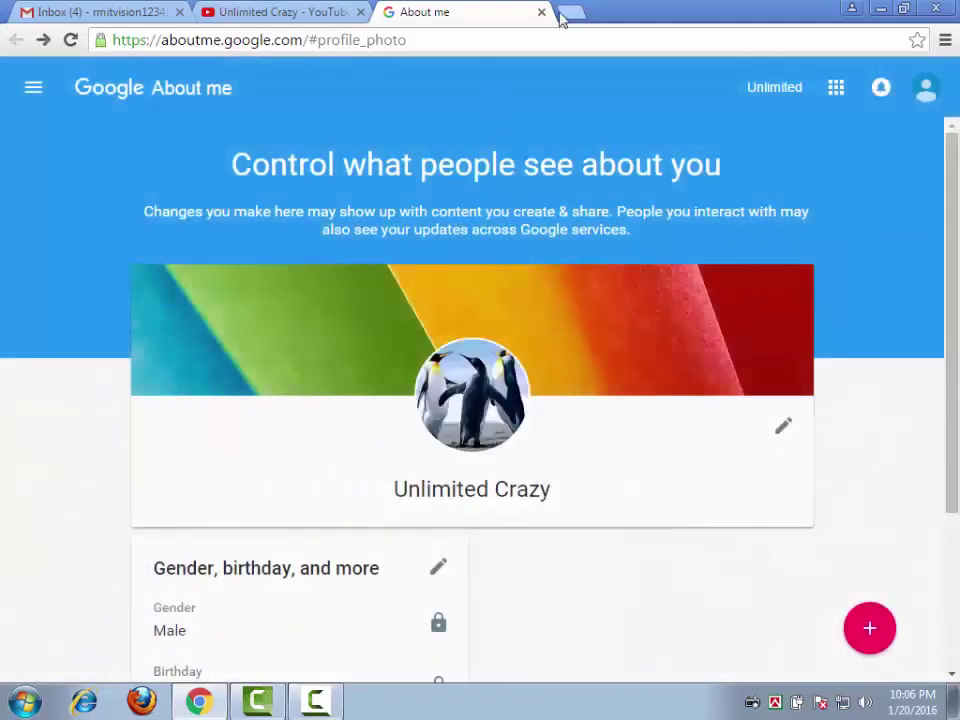
{"action": "left_click", "coordinate": [541, 12]}
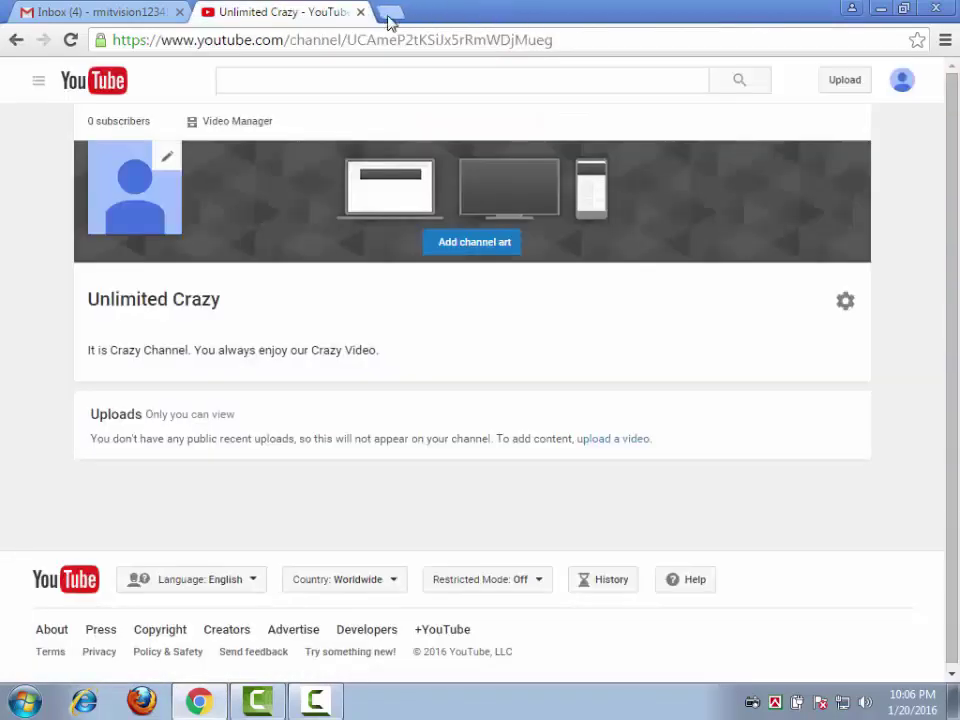
{"action": "left_click", "coordinate": [70, 40]}
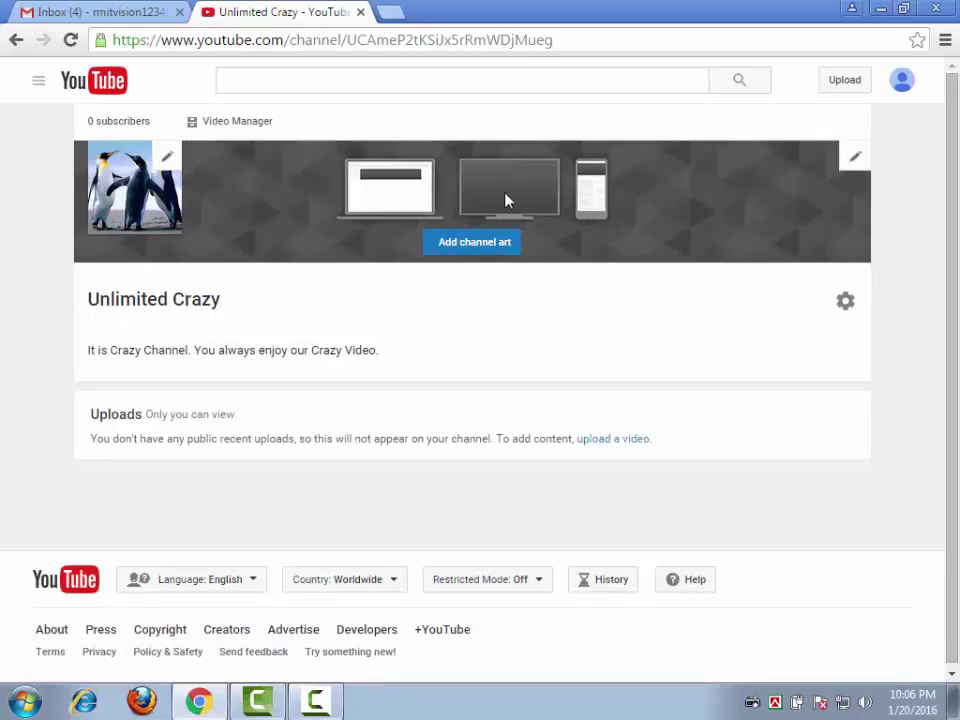
Step: Choose the gallery photo of the girl painted on a green wall as the channel art
{"action": "left_click", "coordinate": [467, 244]}
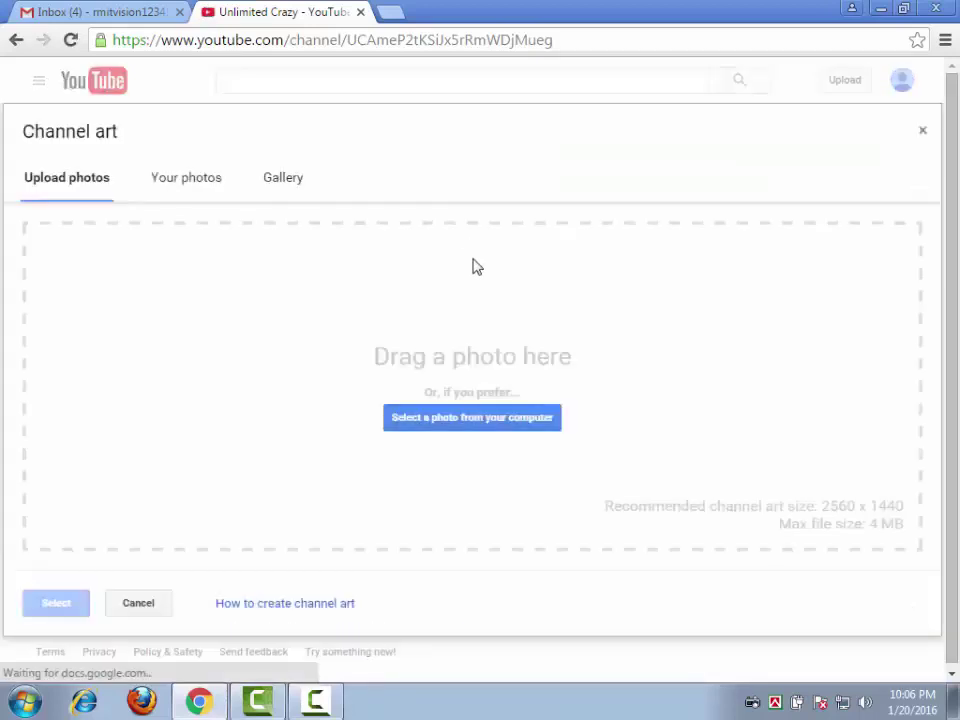
{"action": "left_click", "coordinate": [464, 422]}
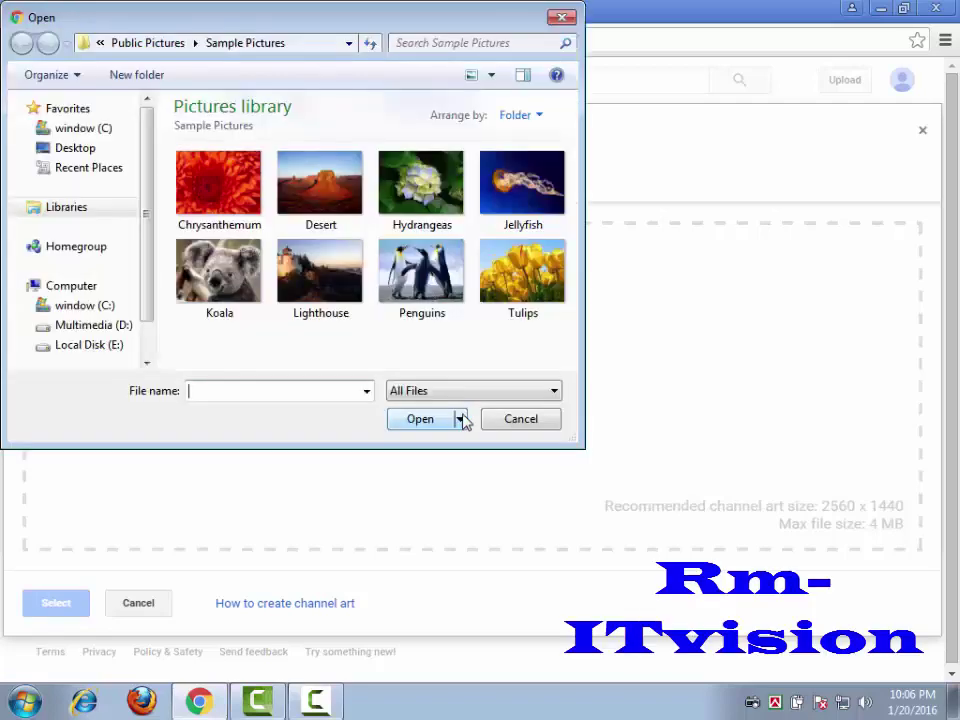
{"action": "left_click", "coordinate": [512, 420]}
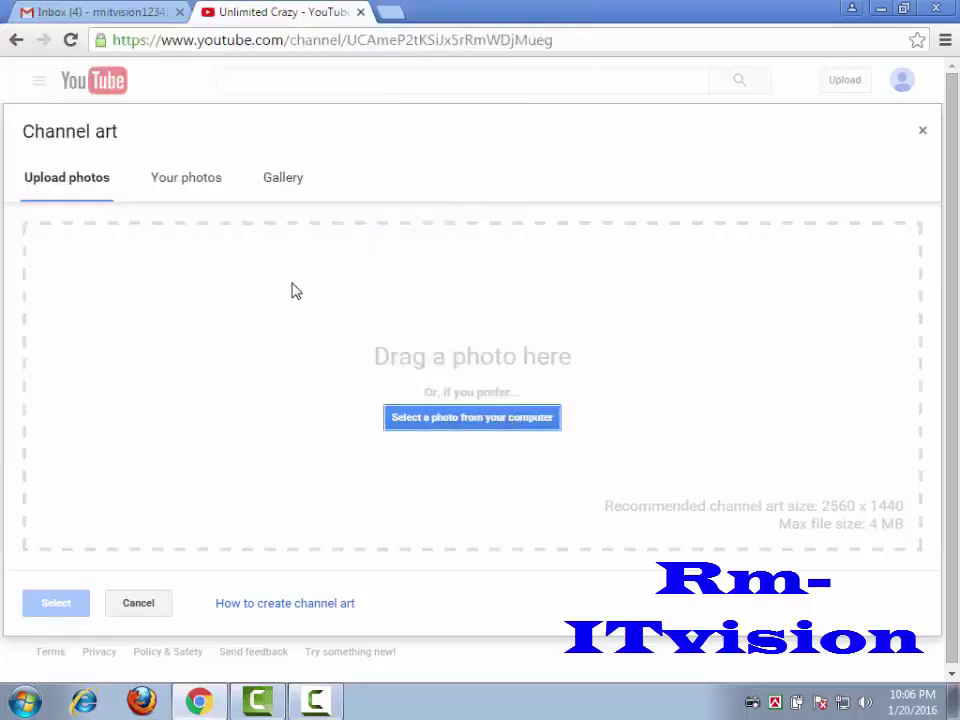
{"action": "left_click", "coordinate": [283, 179]}
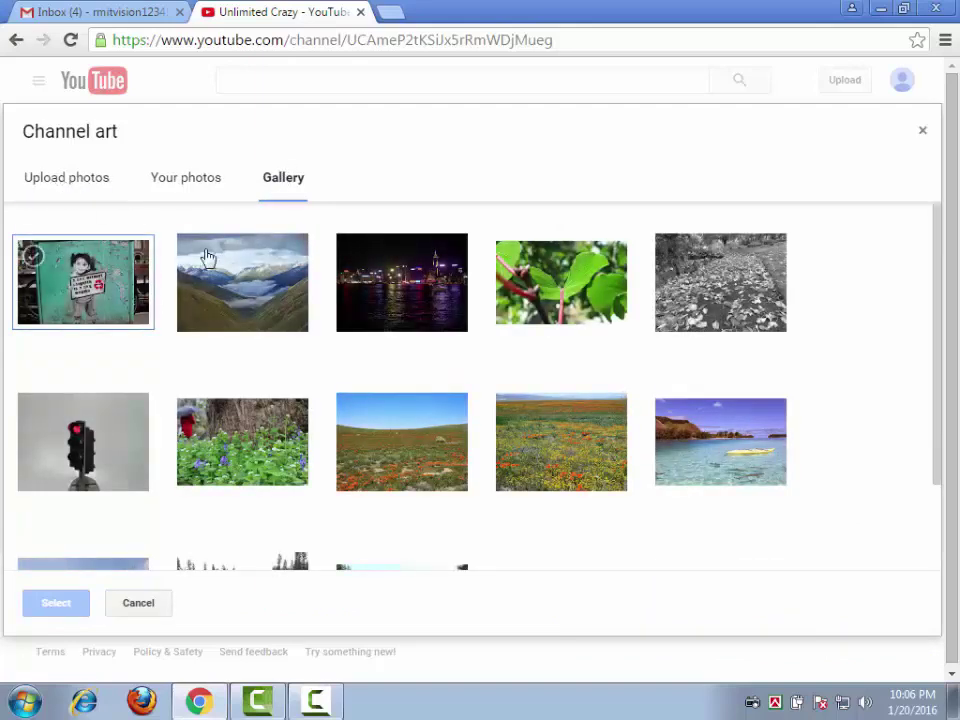
{"action": "scroll", "coordinate": [312, 380], "scroll_direction": "down", "scroll_amount": 1}
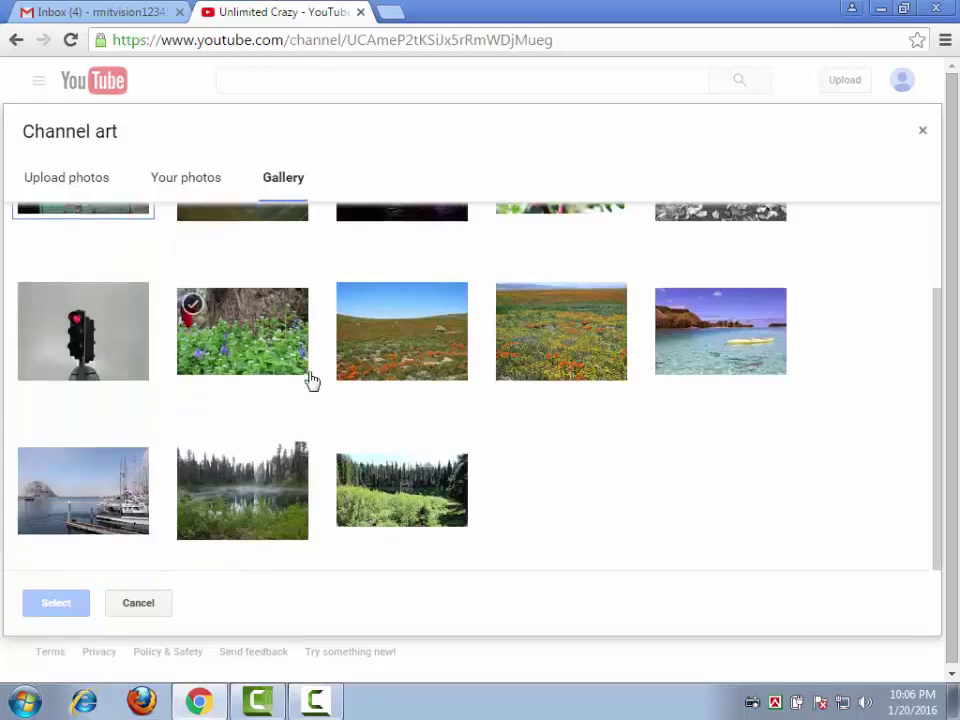
{"action": "scroll", "coordinate": [312, 380], "scroll_direction": "up", "scroll_amount": 1}
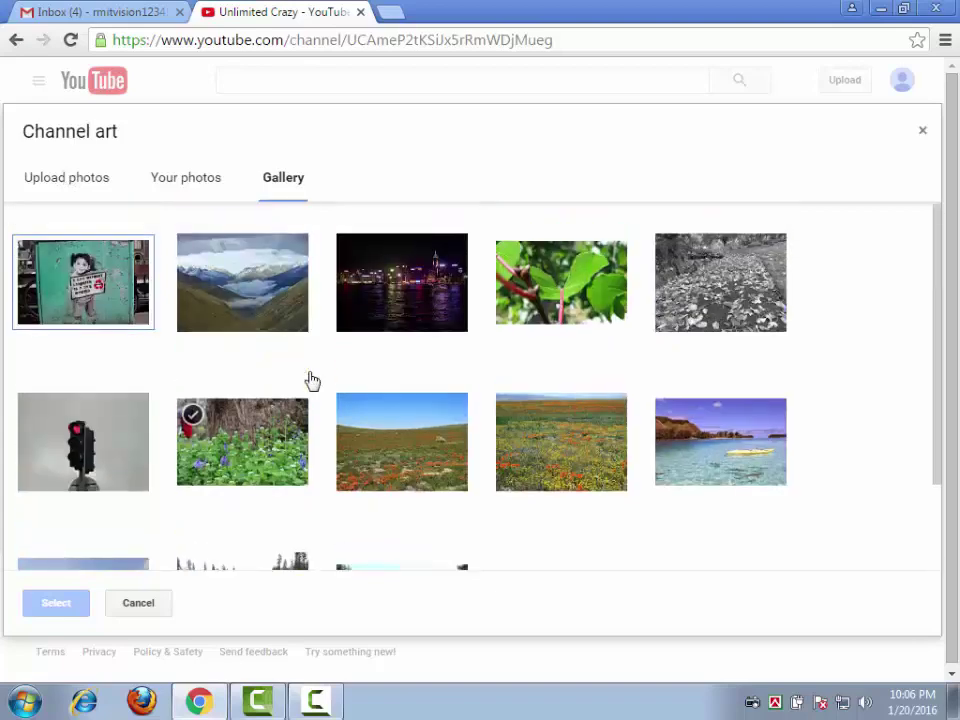
{"action": "left_click", "coordinate": [100, 311]}
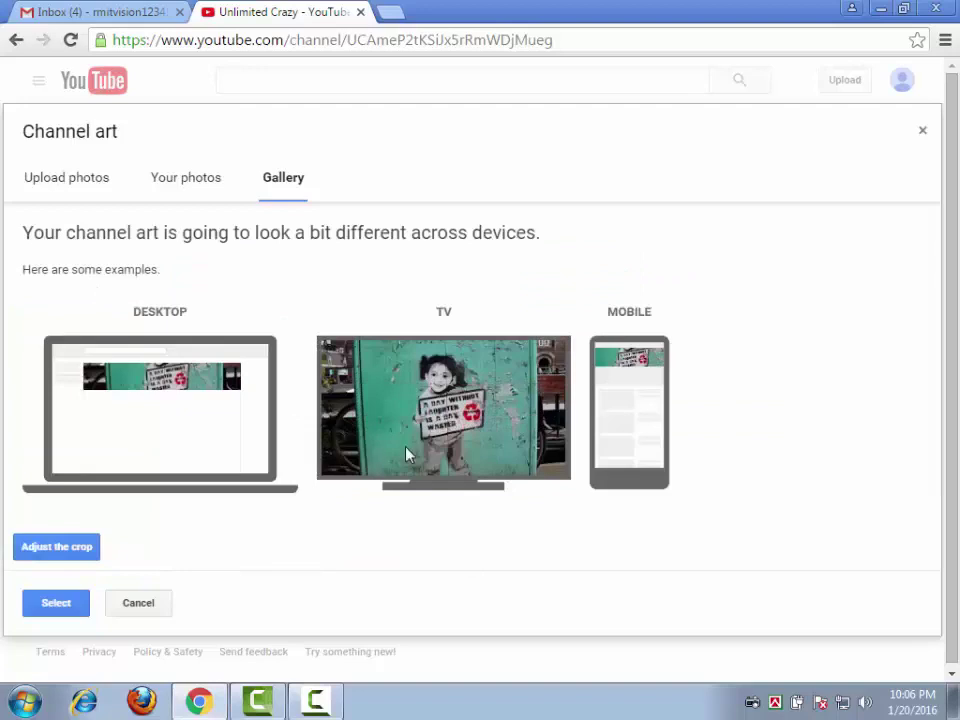
Step: Adjust the channel art's crop around the girl's sign, preview it on devices, apply it and reload the channel page
{"action": "left_click", "coordinate": [60, 553]}
{"action": "left_click_drag", "start_coordinate": [407, 381], "coordinate": [432, 390]}
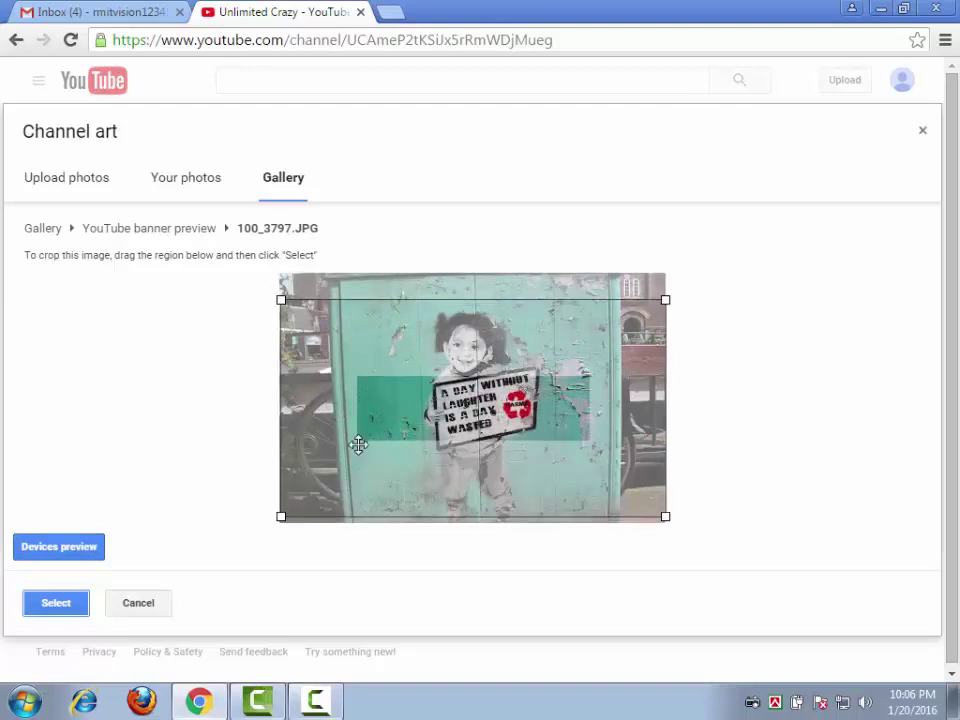
{"action": "left_click", "coordinate": [62, 553]}
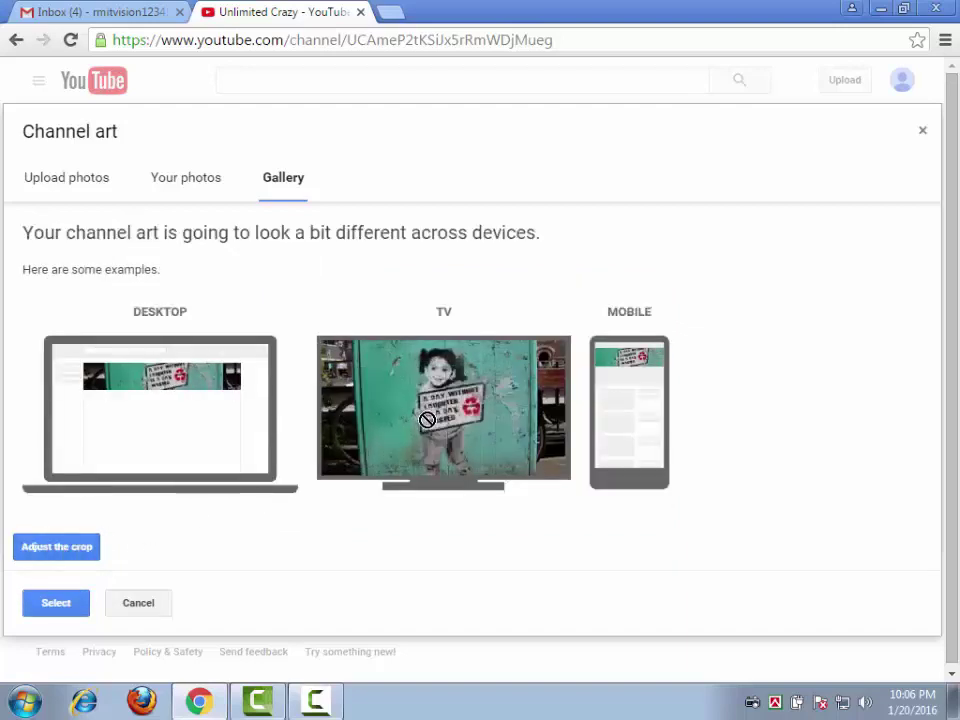
{"action": "left_click", "coordinate": [27, 604]}
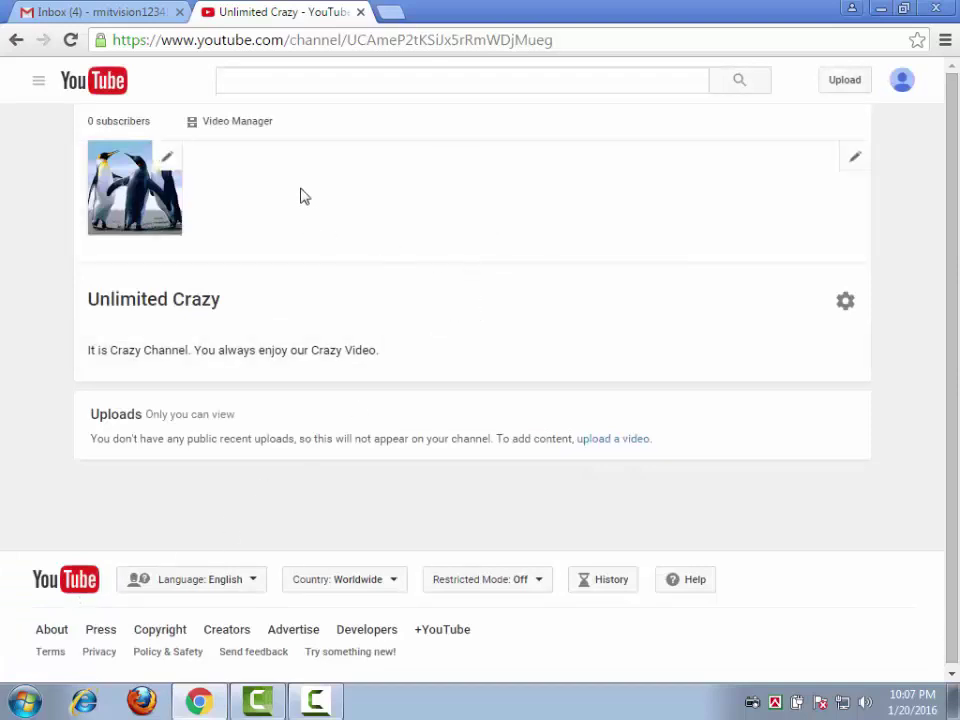
{"action": "left_click", "coordinate": [72, 41]}
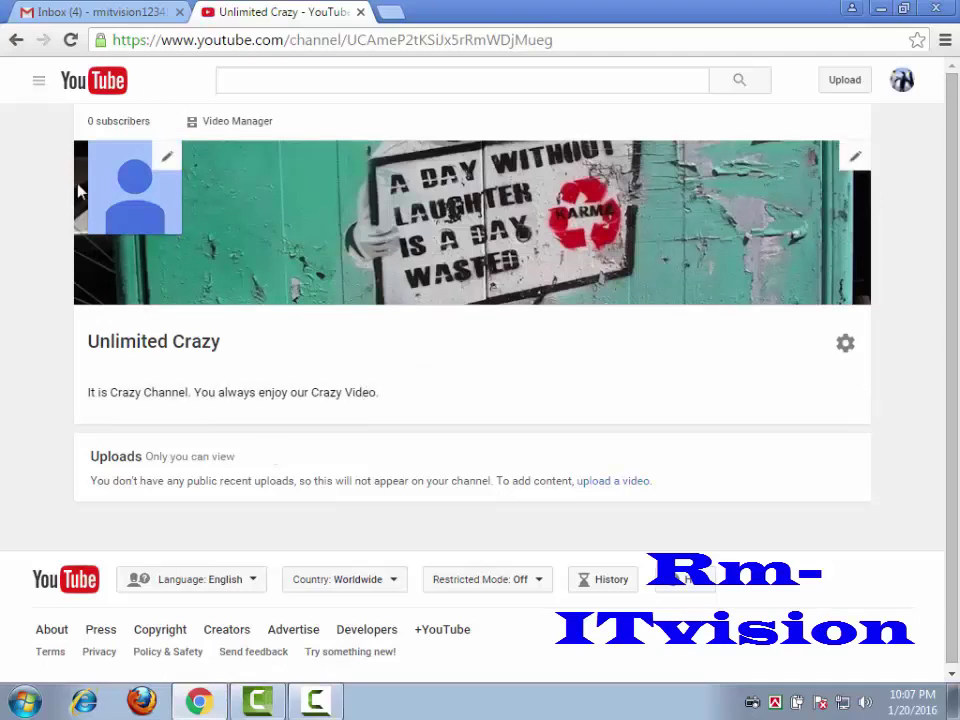
Step: Set the penguins photo as the channel icon again, reload the channel page and check the icon editing notice
{"action": "left_click", "coordinate": [164, 160]}
{"action": "left_click", "coordinate": [660, 411]}
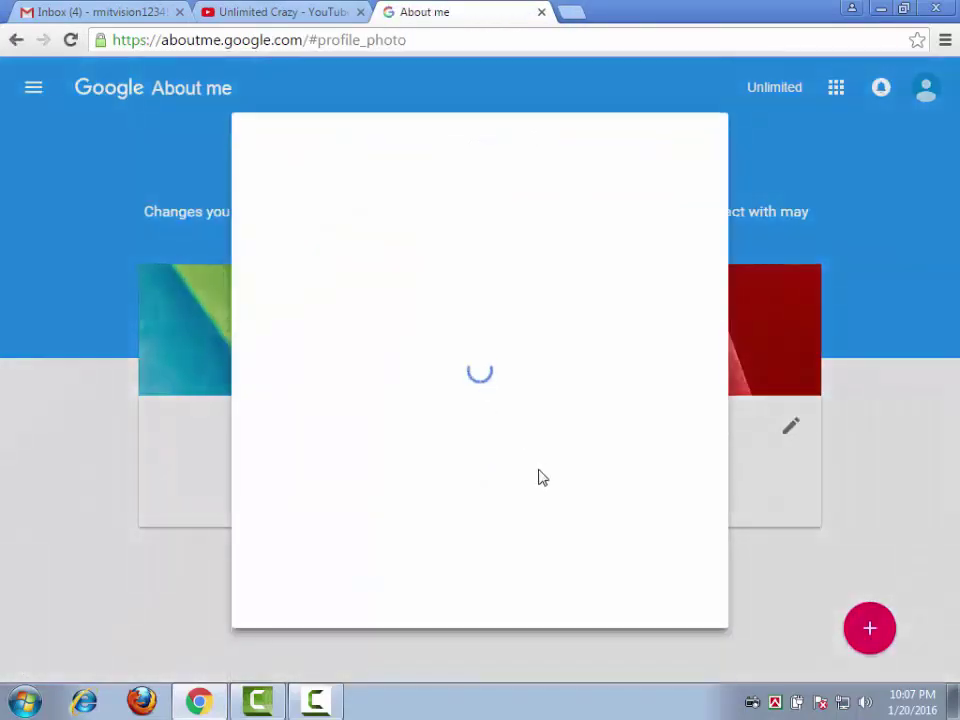
{"action": "left_click", "coordinate": [479, 224]}
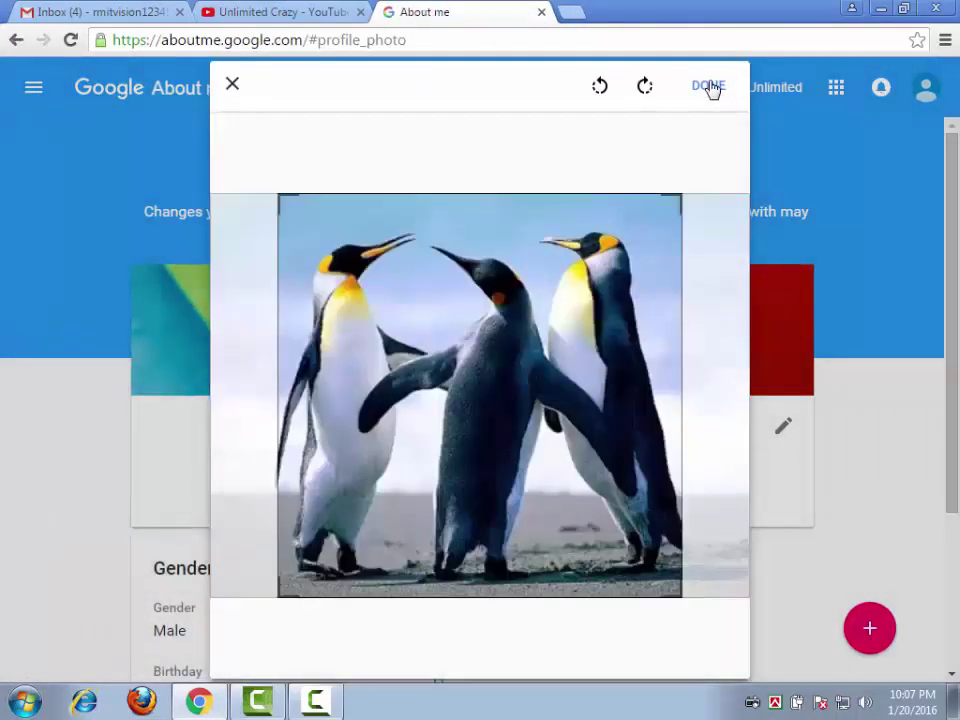
{"action": "left_click", "coordinate": [709, 88]}
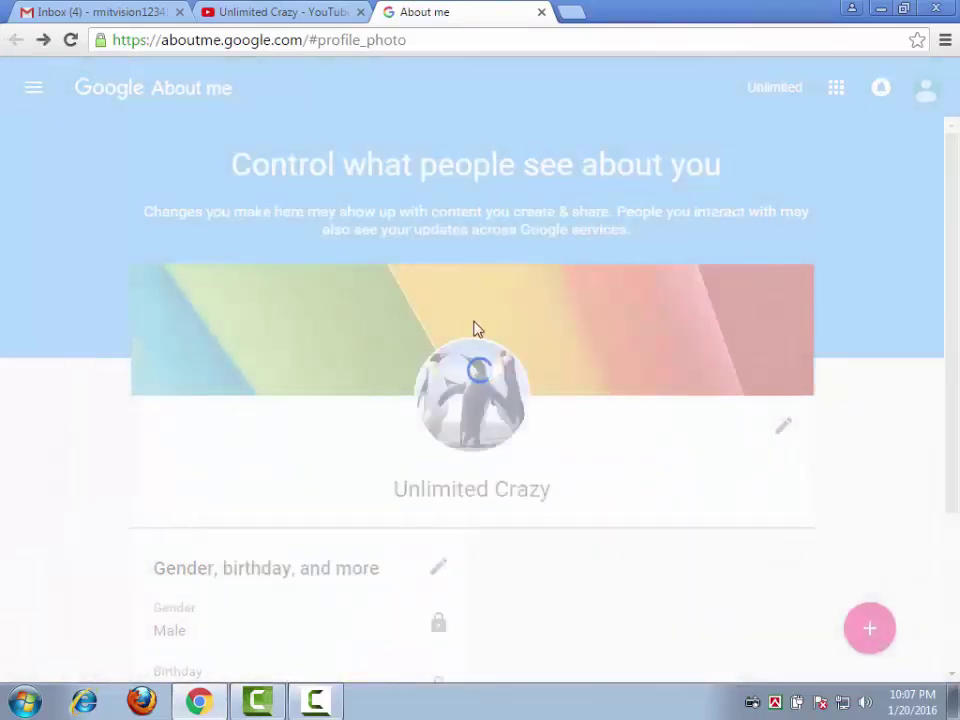
{"action": "left_click", "coordinate": [245, 10]}
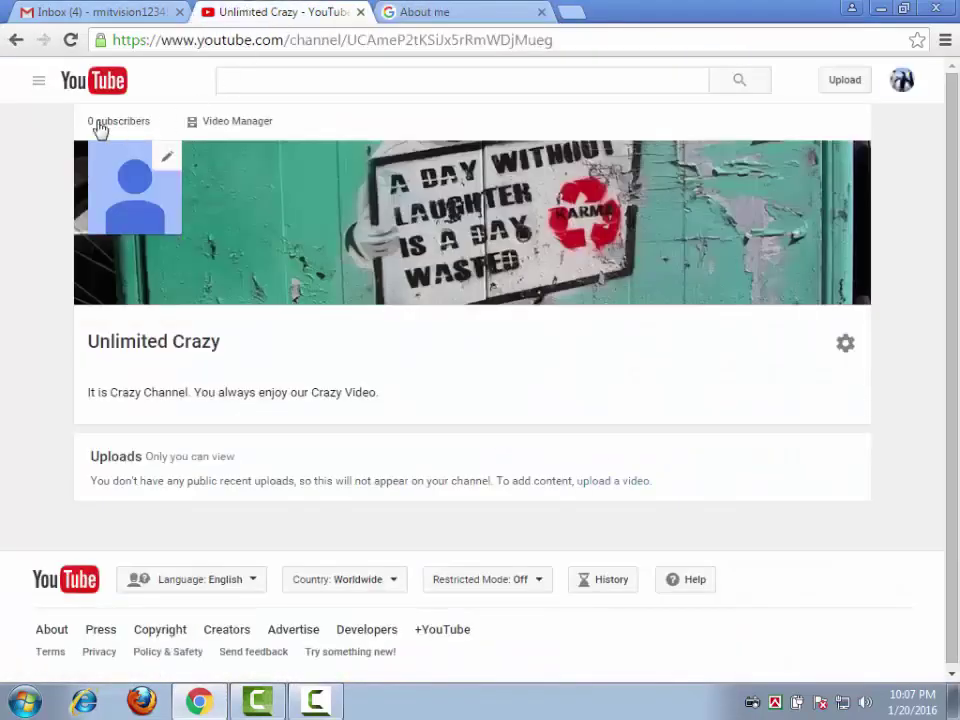
{"action": "left_click", "coordinate": [70, 40]}
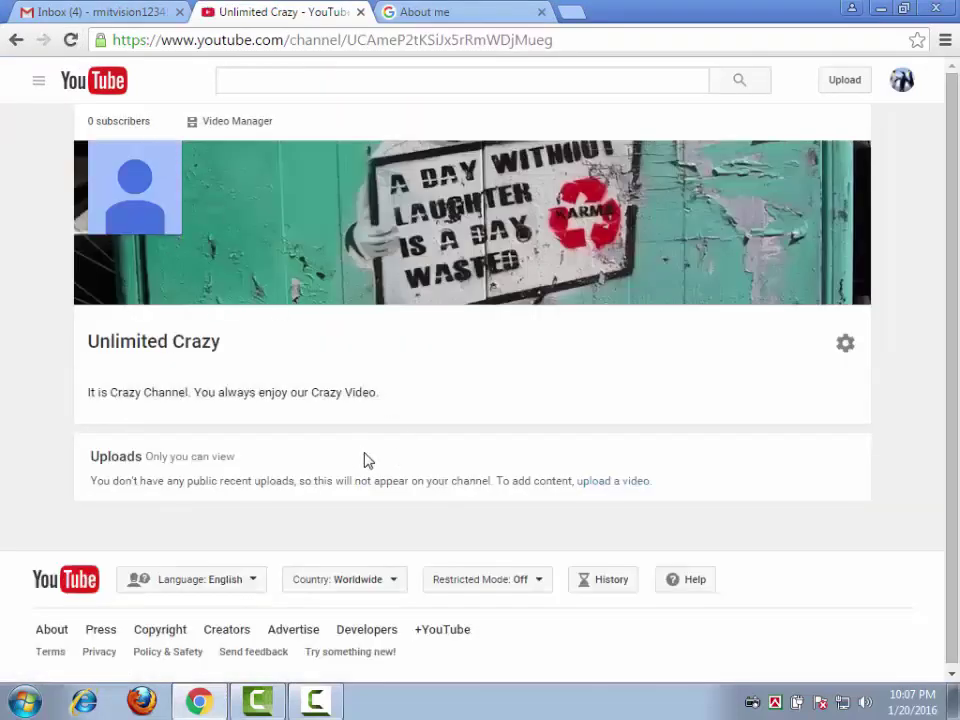
{"action": "left_click", "coordinate": [168, 159]}
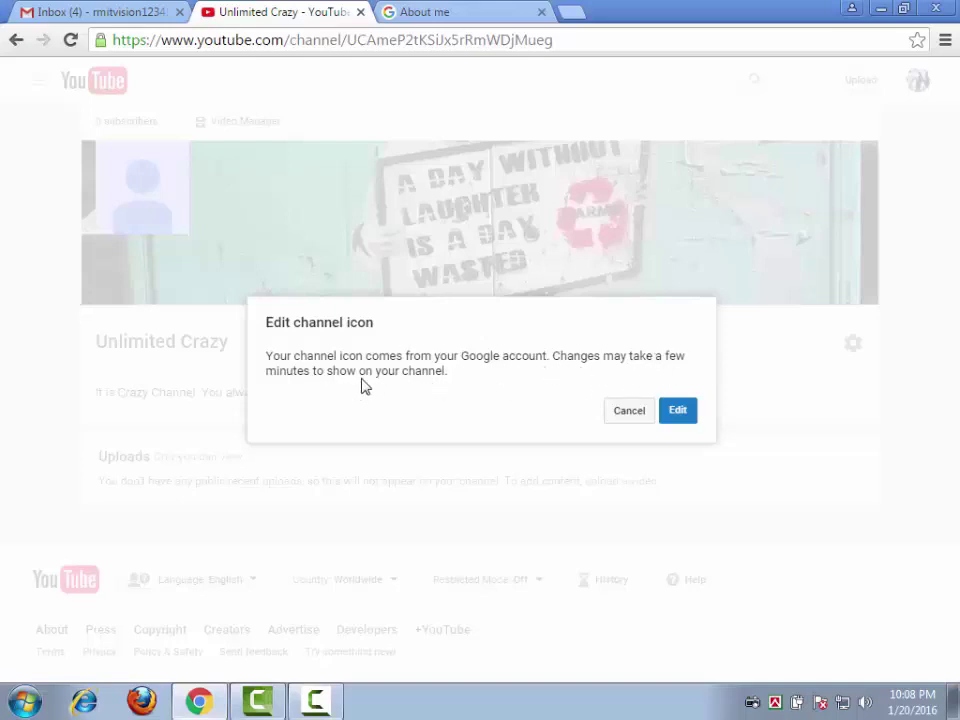
{"action": "left_click", "coordinate": [623, 413]}
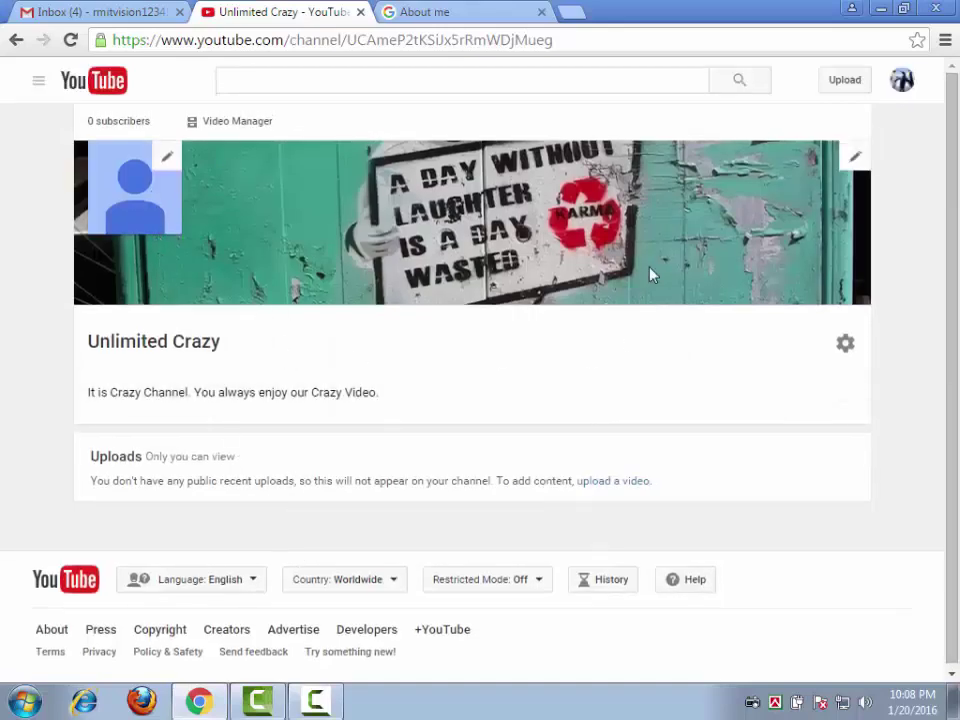
Step: Open the channel's status and features page from the account settings and start the account verification
{"action": "left_click", "coordinate": [901, 84]}
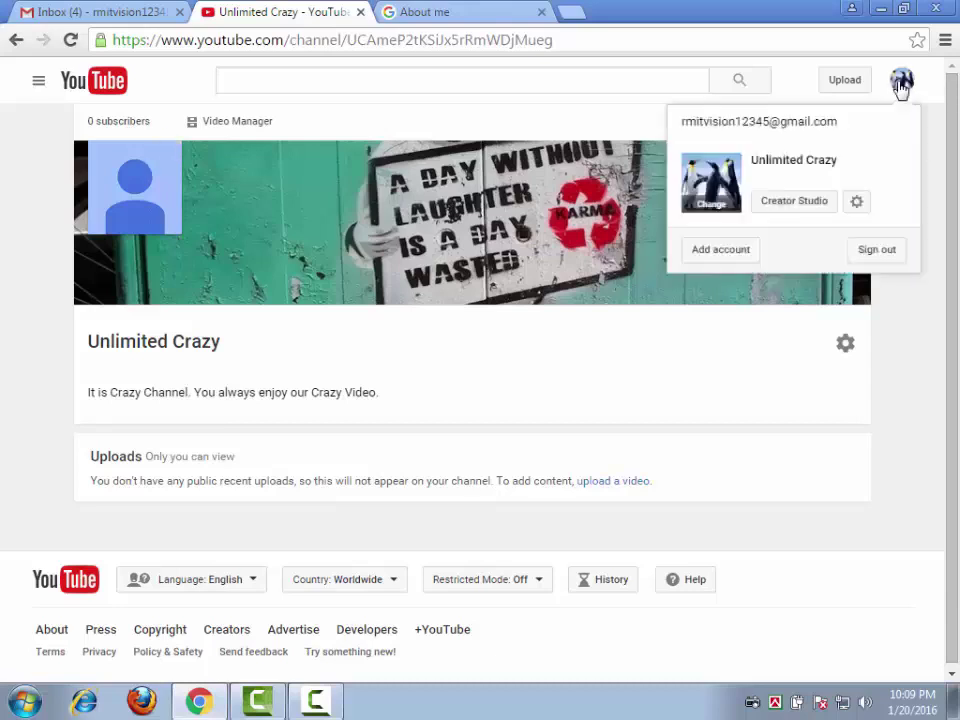
{"action": "left_click", "coordinate": [856, 203]}
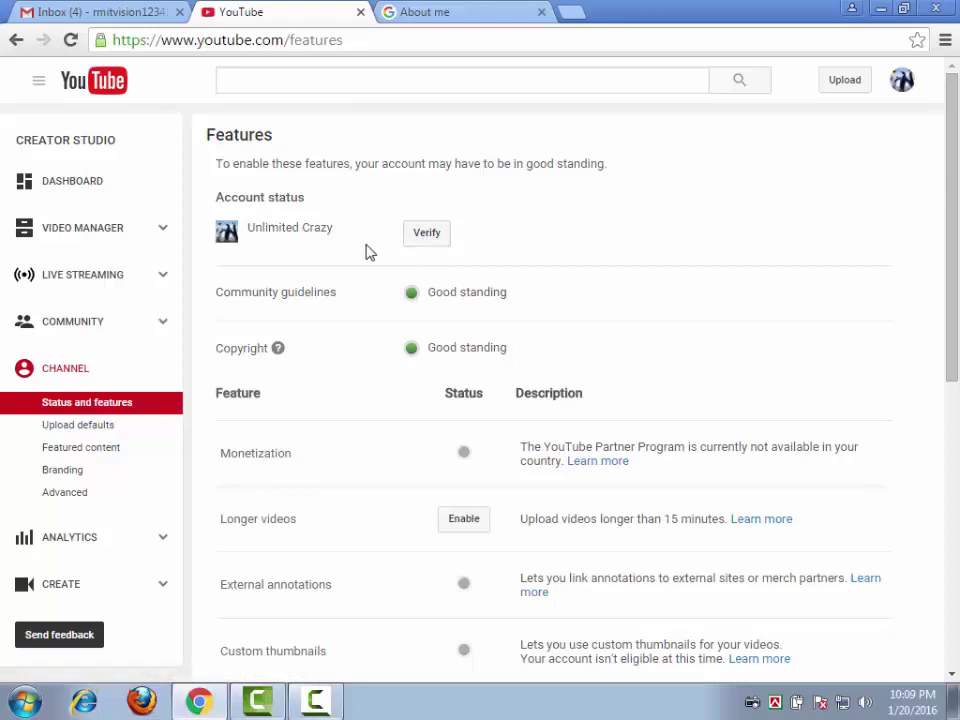
{"action": "left_click", "coordinate": [418, 240]}
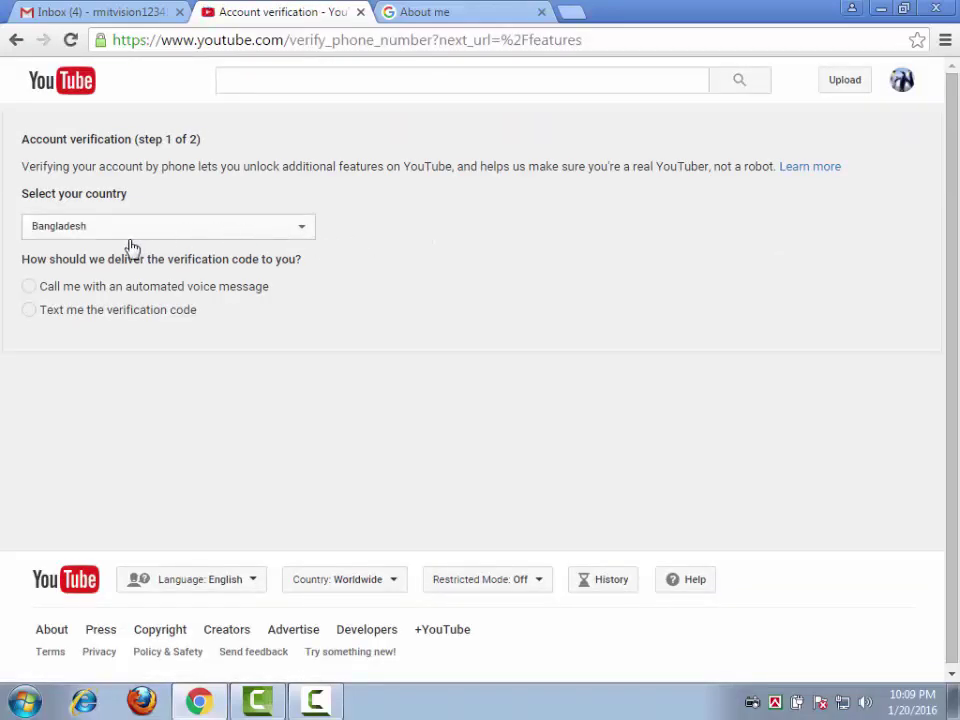
Step: Set the verification country to United States
{"action": "left_click", "coordinate": [297, 232]}
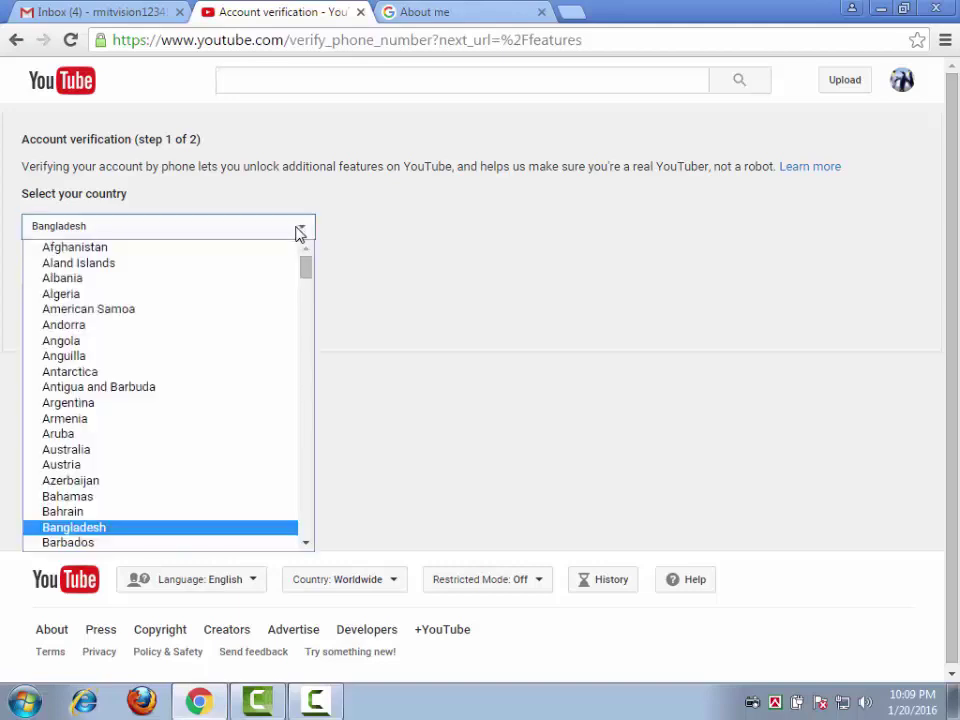
{"action": "scroll", "coordinate": [208, 439], "scroll_direction": "down", "scroll_amount": 20}
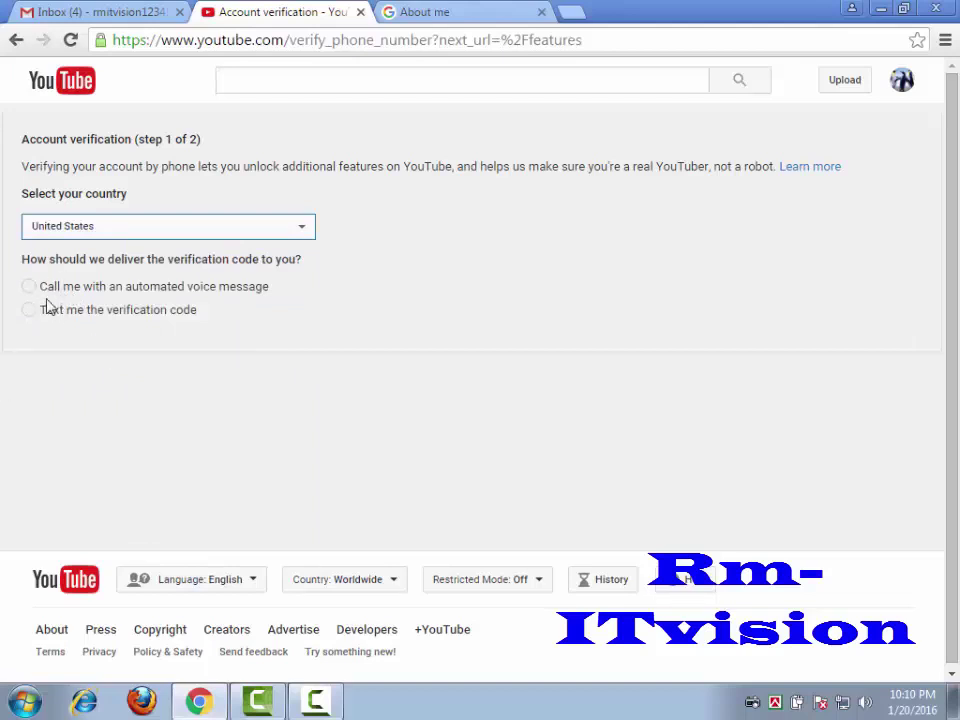
Step: Set the verification country to Bangladesh and have the code delivered by an automated voice call
{"action": "left_click", "coordinate": [183, 231]}
{"action": "scroll", "coordinate": [156, 439], "scroll_direction": "up", "scroll_amount": 20}
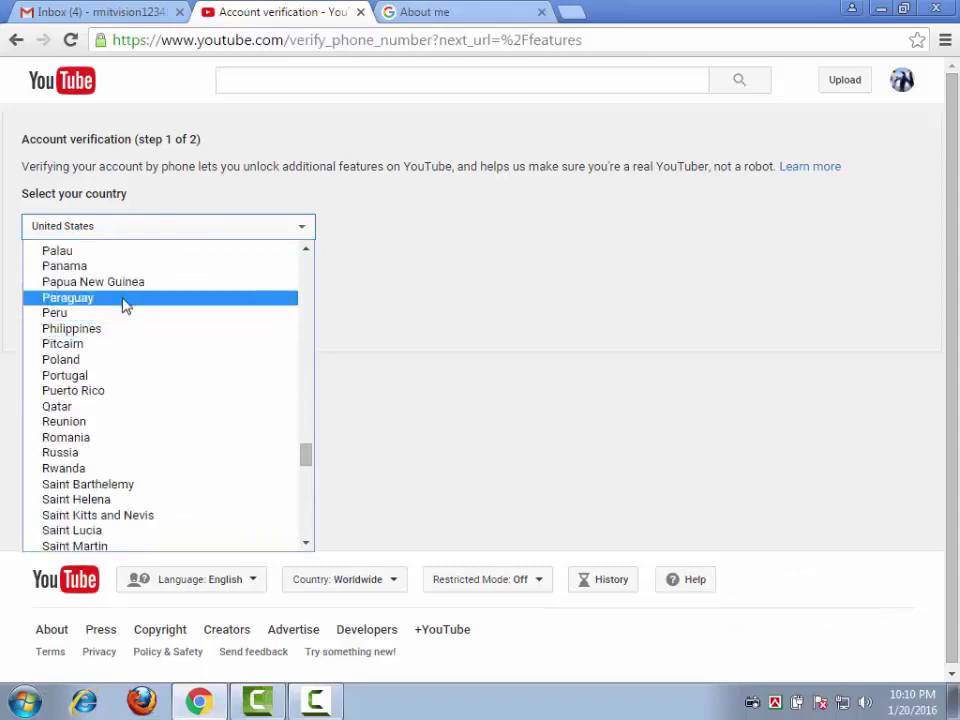
{"action": "scroll", "coordinate": [140, 258], "scroll_direction": "up", "scroll_amount": 20}
{"action": "scroll", "coordinate": [128, 290], "scroll_direction": "down", "scroll_amount": 10}
{"action": "scroll", "coordinate": [123, 290], "scroll_direction": "up", "scroll_amount": 10}
{"action": "scroll", "coordinate": [128, 310], "scroll_direction": "down", "scroll_amount": 4}
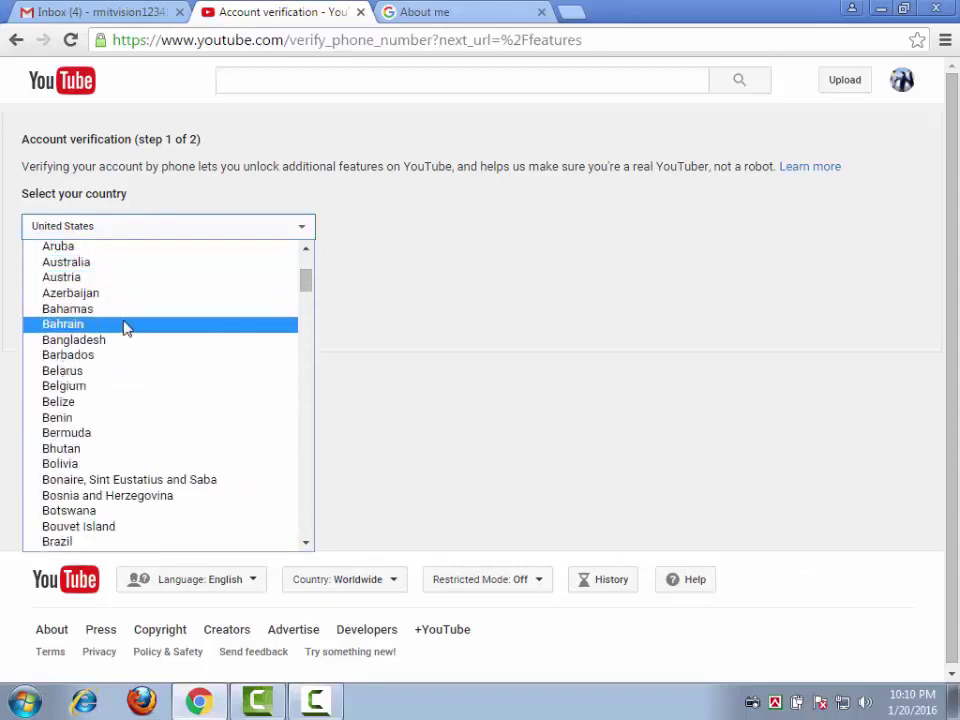
{"action": "scroll", "coordinate": [154, 395], "scroll_direction": "up", "scroll_amount": 4}
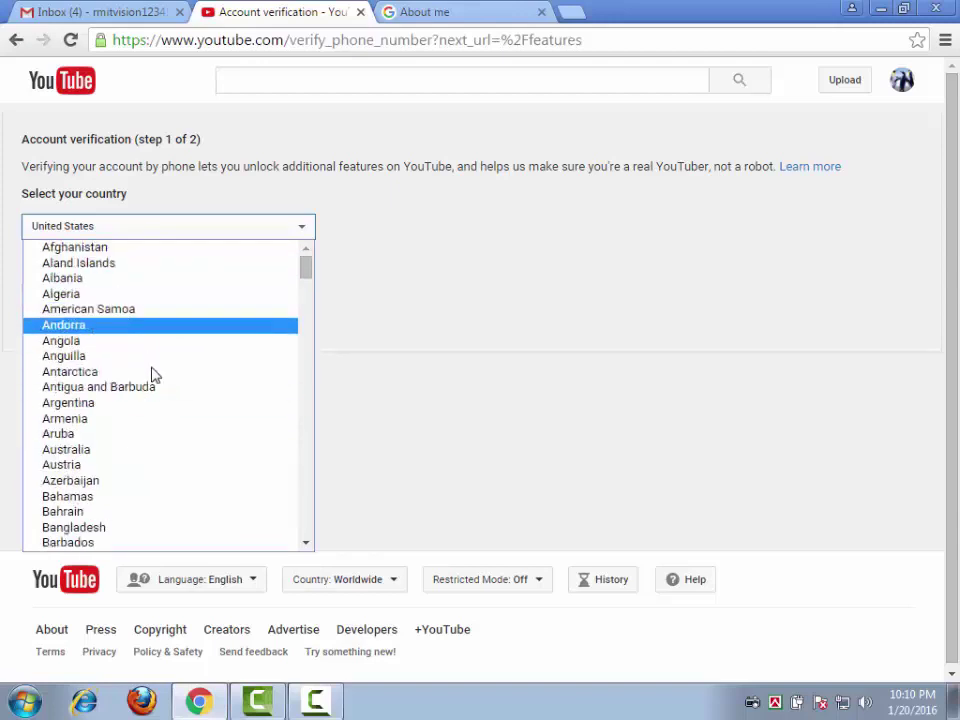
{"action": "left_click", "coordinate": [137, 527]}
{"action": "left_click", "coordinate": [32, 288]}
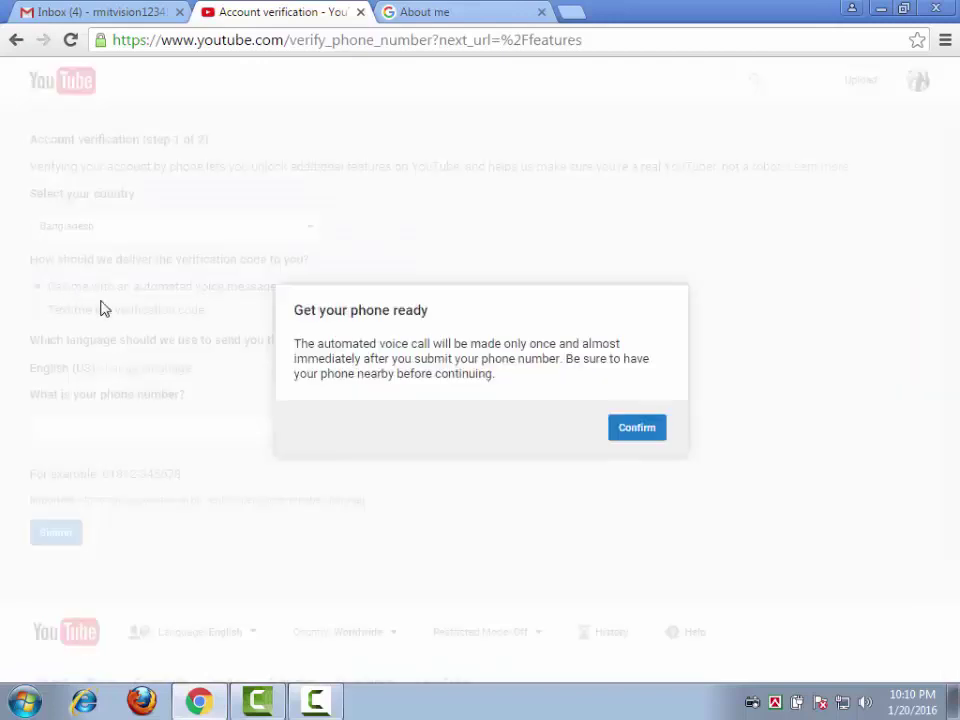
Step: Confirm the automated call notice, enter the phone number with the 880 country prefix and submit it for verification
{"action": "left_click", "coordinate": [641, 429]}
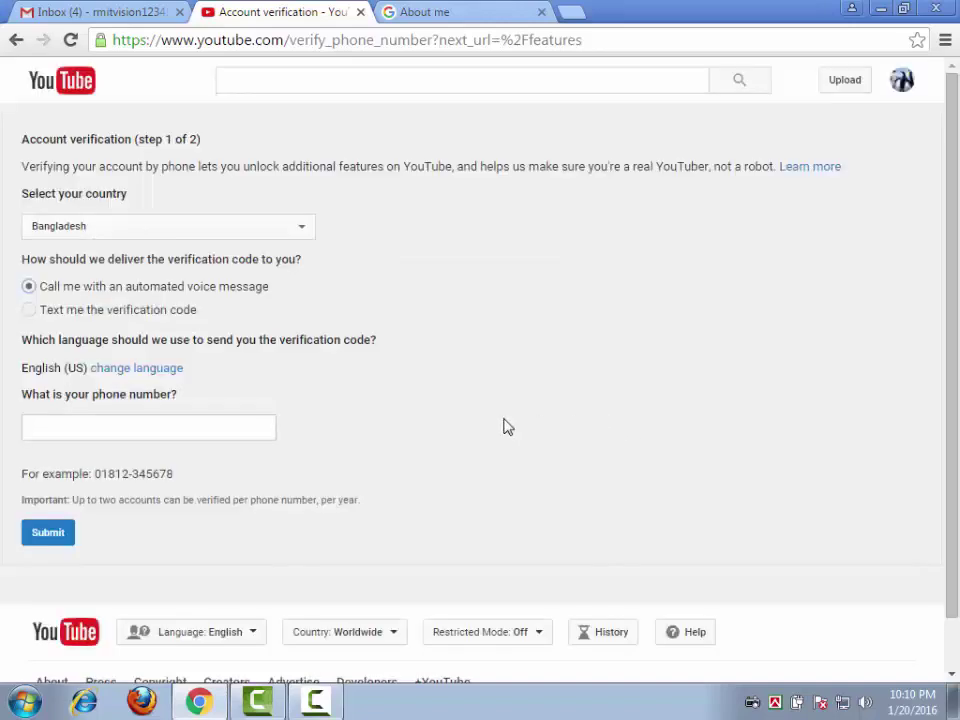
{"action": "left_click", "coordinate": [128, 428]}
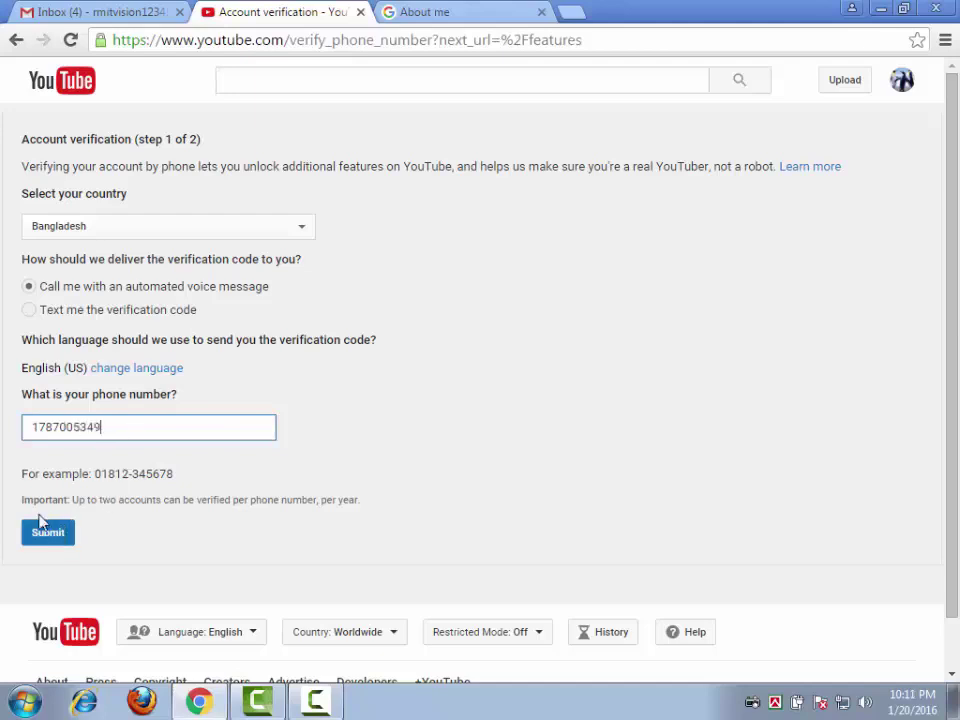
{"action": "left_click", "coordinate": [30, 421]}
{"action": "type", "text": "880"}
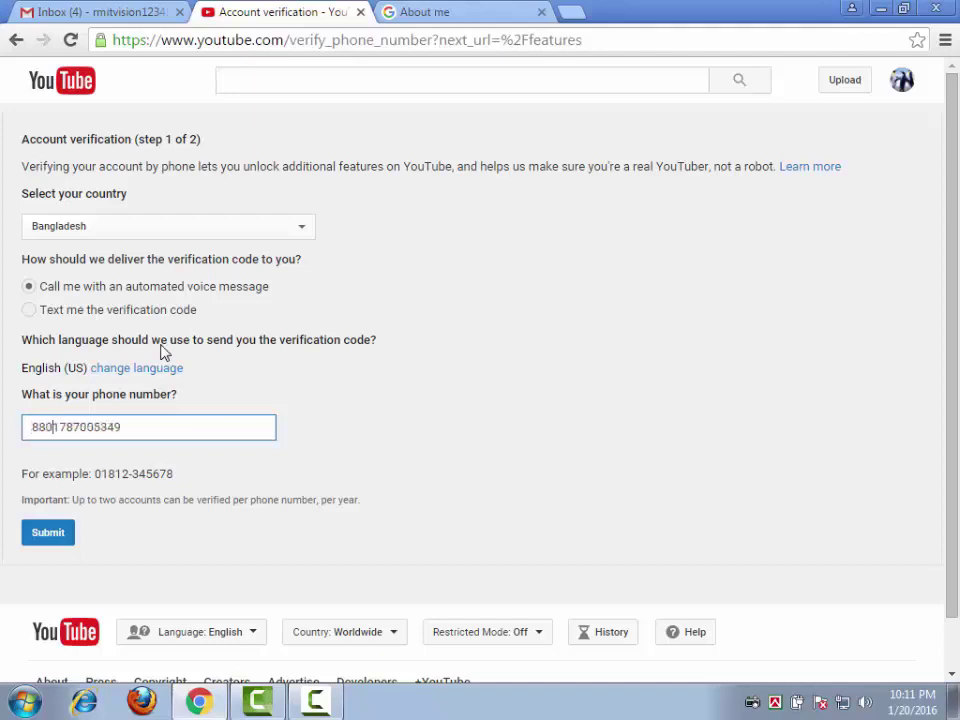
{"action": "key", "text": "Home"}
{"action": "key", "text": "ctrl+plus"}
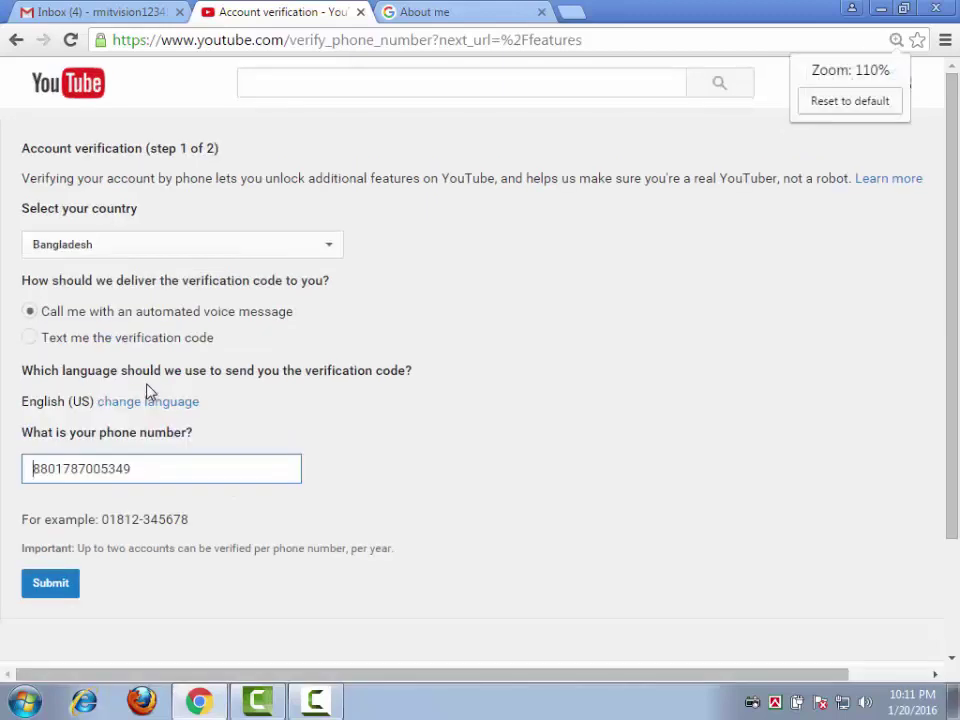
{"action": "left_click", "coordinate": [48, 583]}
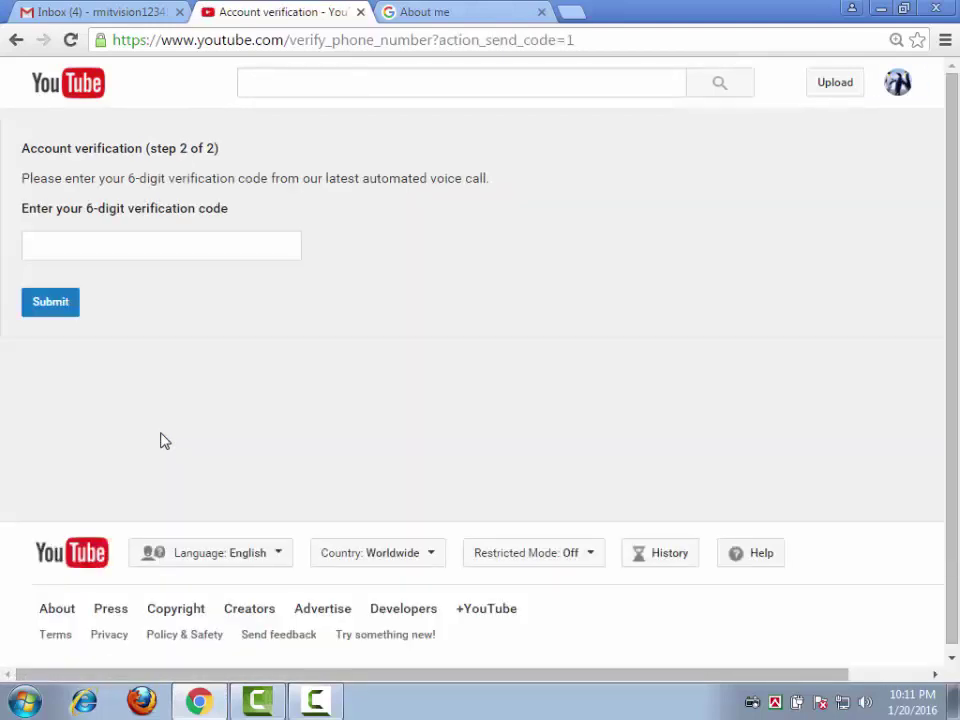
Step: Enter the 6-digit verification code from the voice call, submit it and continue to the channel's features page
{"action": "left_click", "coordinate": [133, 246]}
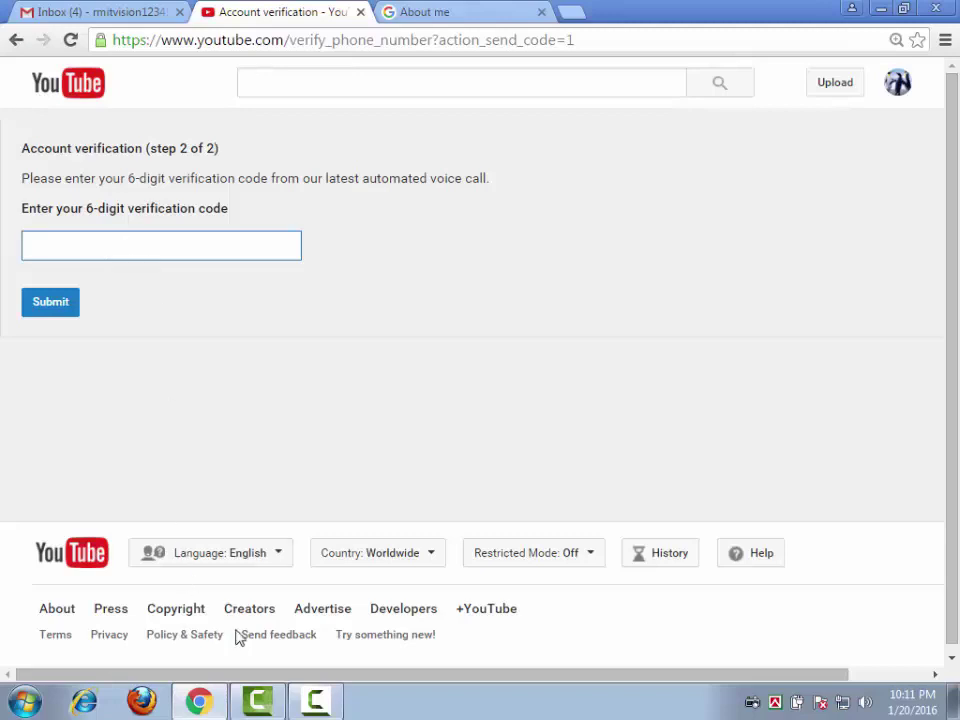
{"action": "left_click", "coordinate": [315, 701]}
{"action": "left_click", "coordinate": [315, 705]}
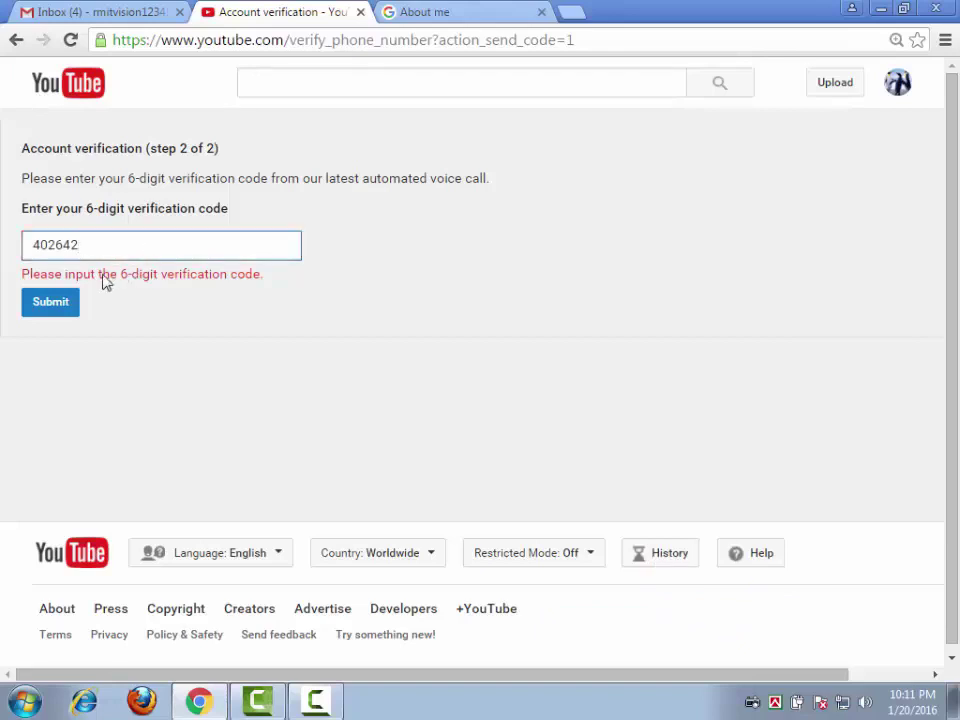
{"action": "left_click", "coordinate": [64, 301]}
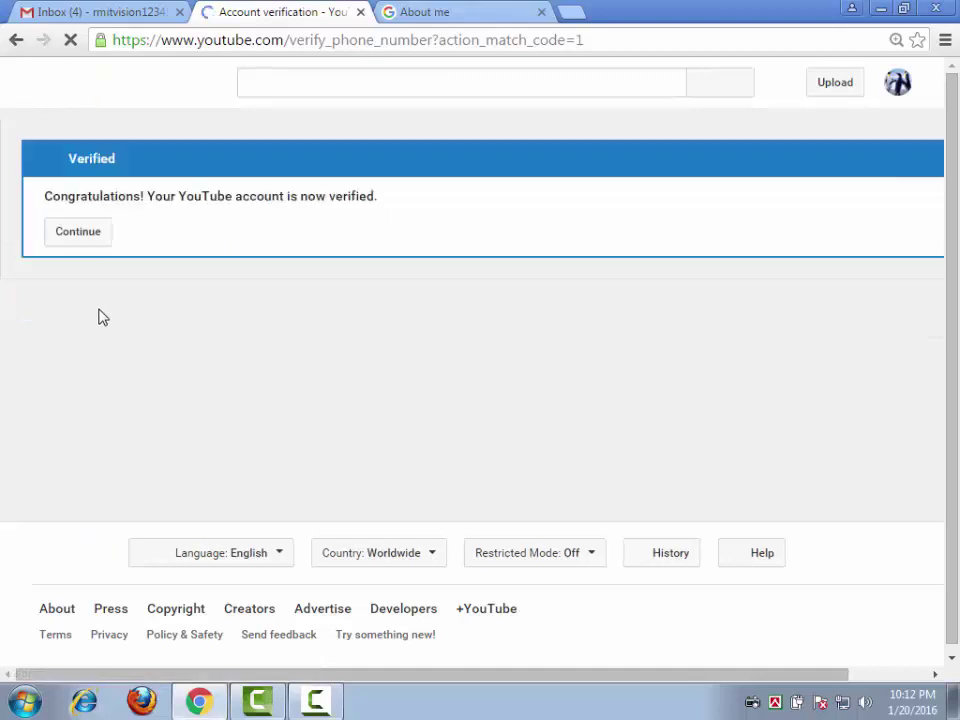
{"action": "left_click", "coordinate": [82, 238]}
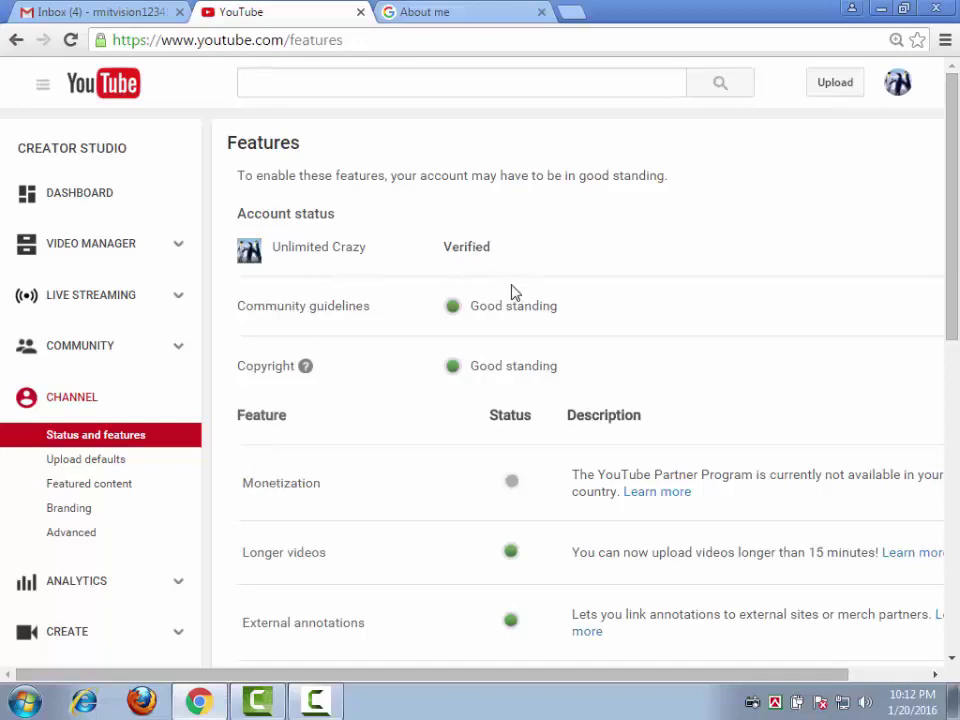
Step: Look through the channel's features list and open it again through the additional features link in the account settings
{"action": "scroll", "coordinate": [499, 306], "scroll_direction": "down", "scroll_amount": 4}
{"action": "scroll", "coordinate": [508, 311], "scroll_direction": "up", "scroll_amount": 4}
{"action": "left_click", "coordinate": [900, 85]}
{"action": "left_click", "coordinate": [850, 225]}
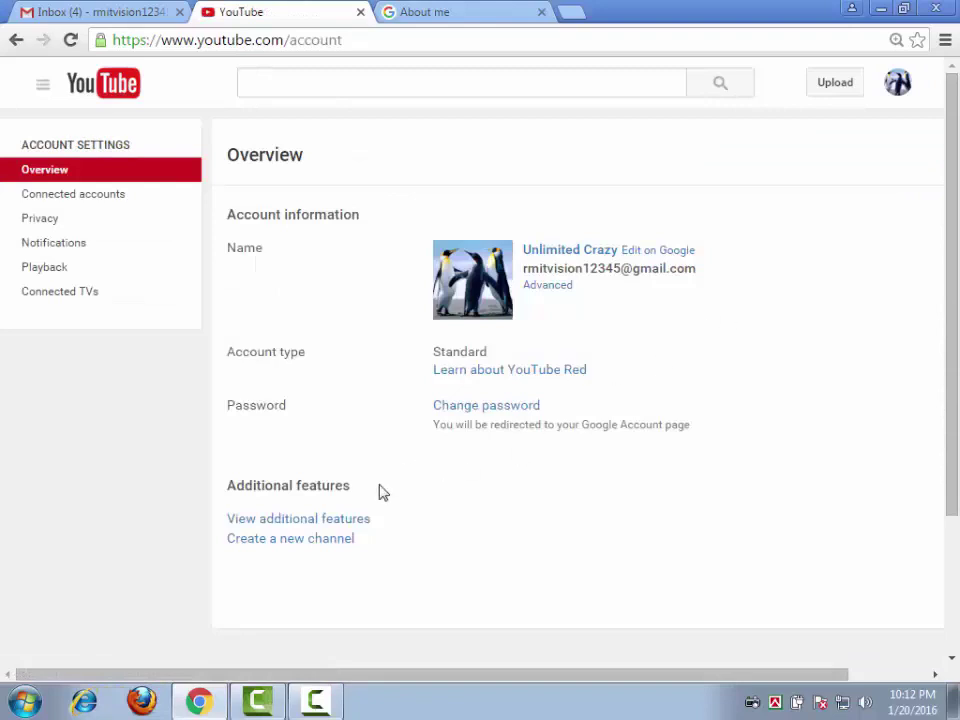
{"action": "left_click", "coordinate": [349, 519]}
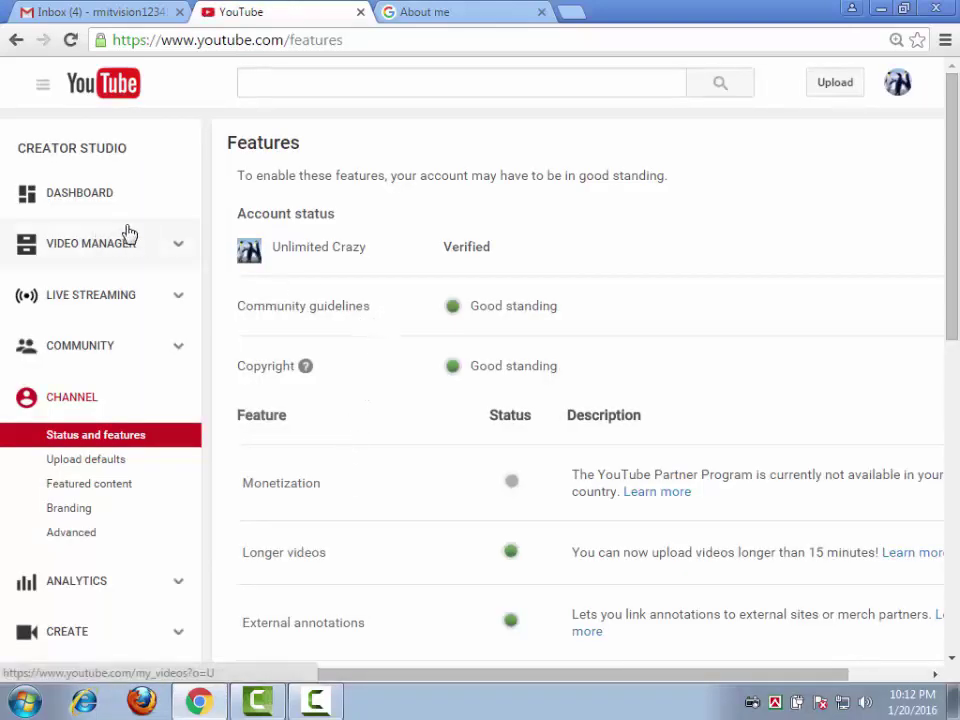
Step: Go to the Creator Studio dashboard and from there examine the channel's monetization status among its features
{"action": "left_click", "coordinate": [897, 82]}
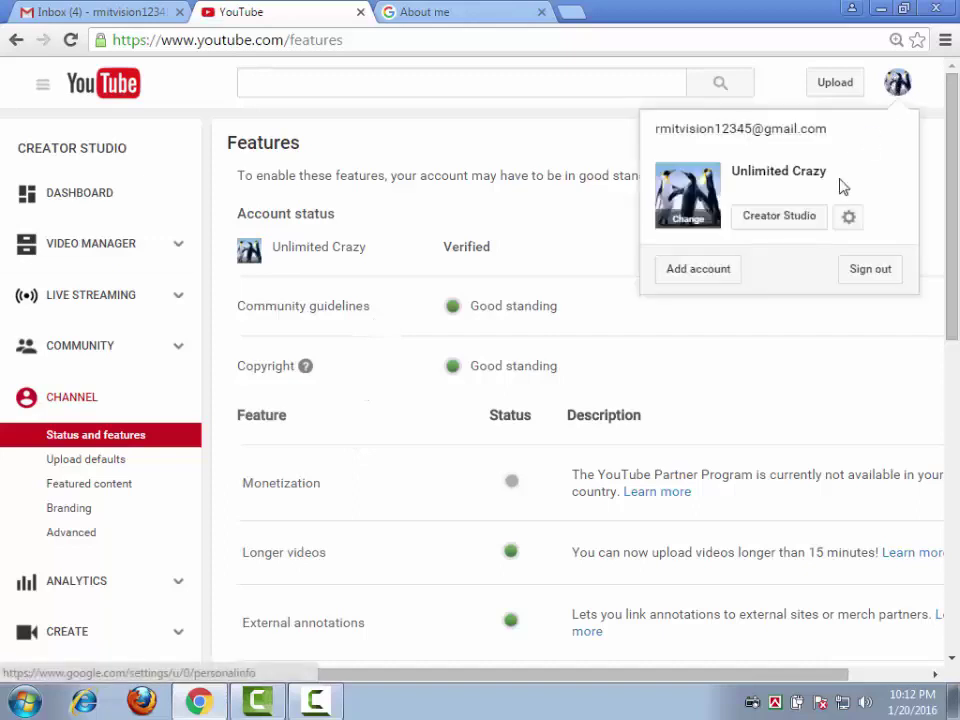
{"action": "left_click", "coordinate": [802, 225]}
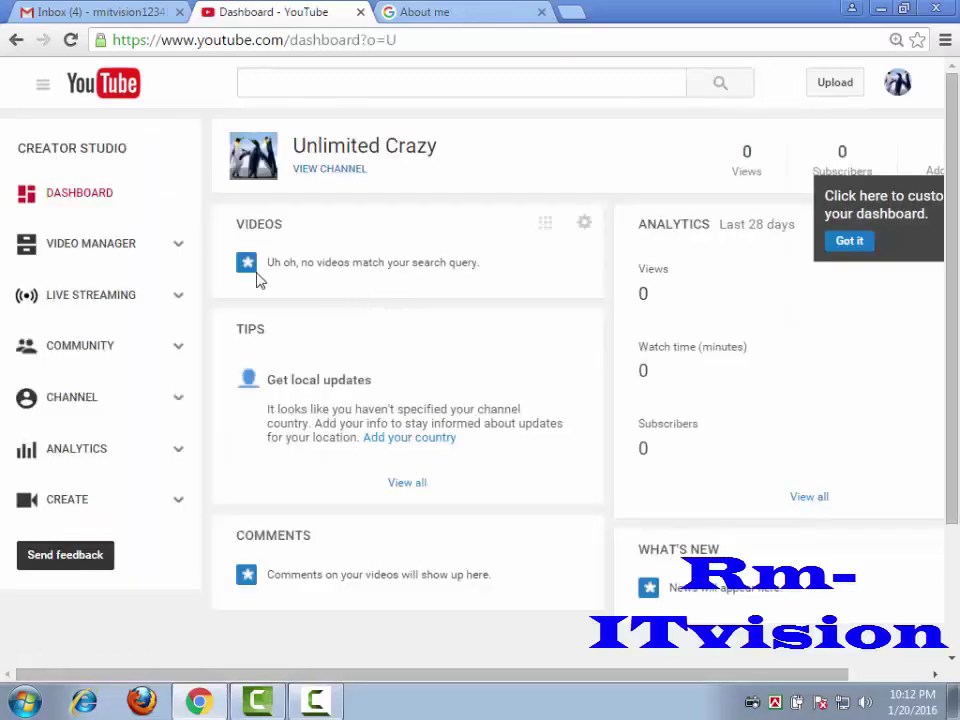
{"action": "left_click", "coordinate": [71, 397]}
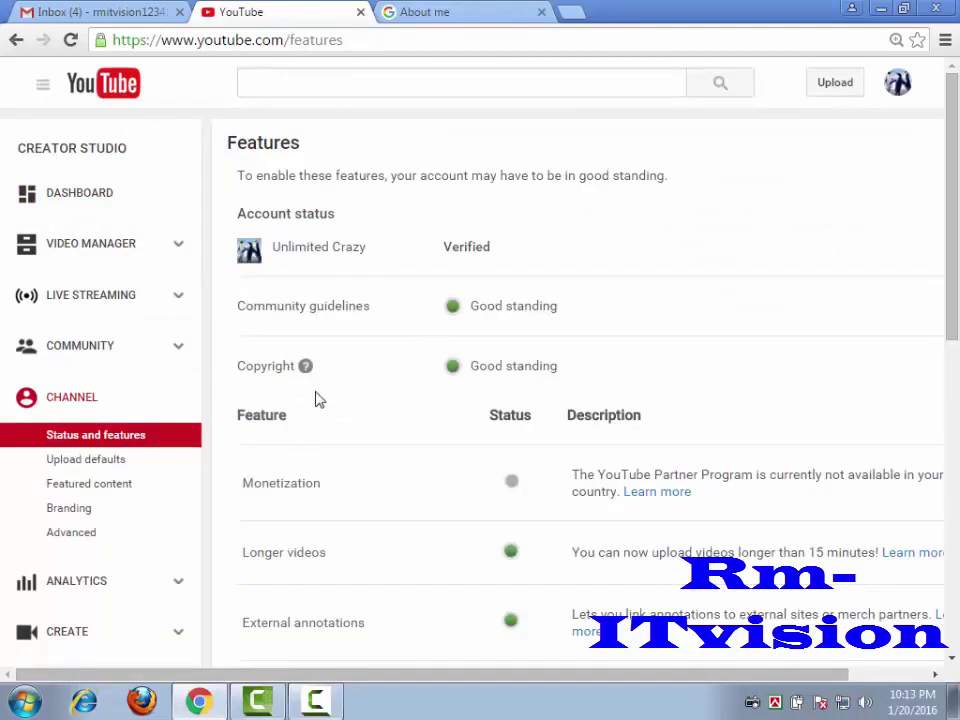
{"action": "scroll", "coordinate": [317, 392], "scroll_direction": "down", "scroll_amount": 1}
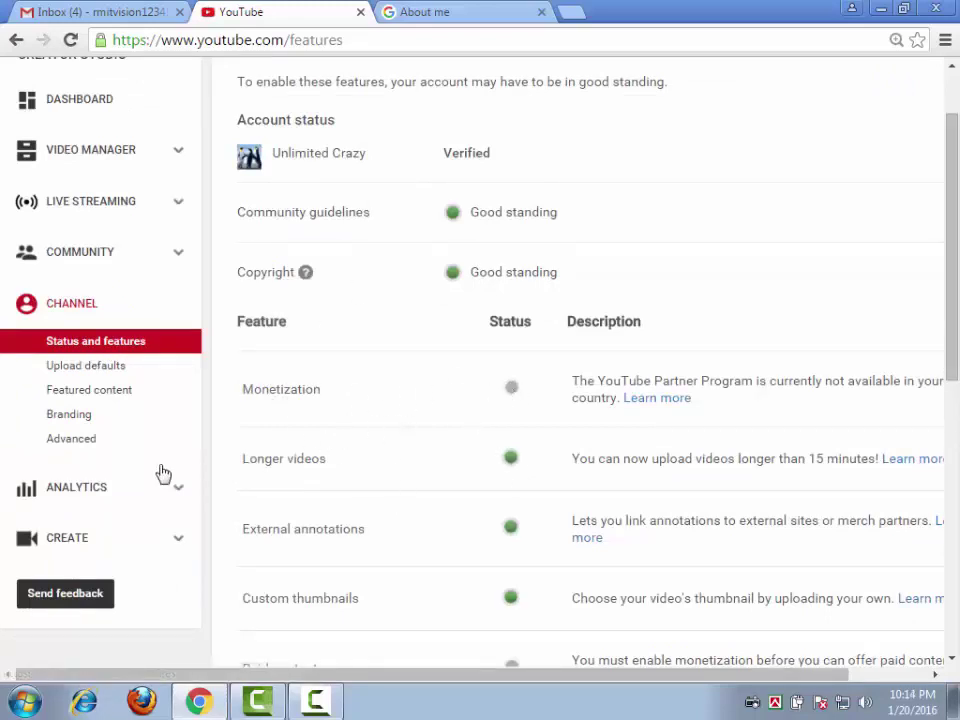
Step: Set the channel's country to United States in the advanced channel settings
{"action": "left_click", "coordinate": [73, 446]}
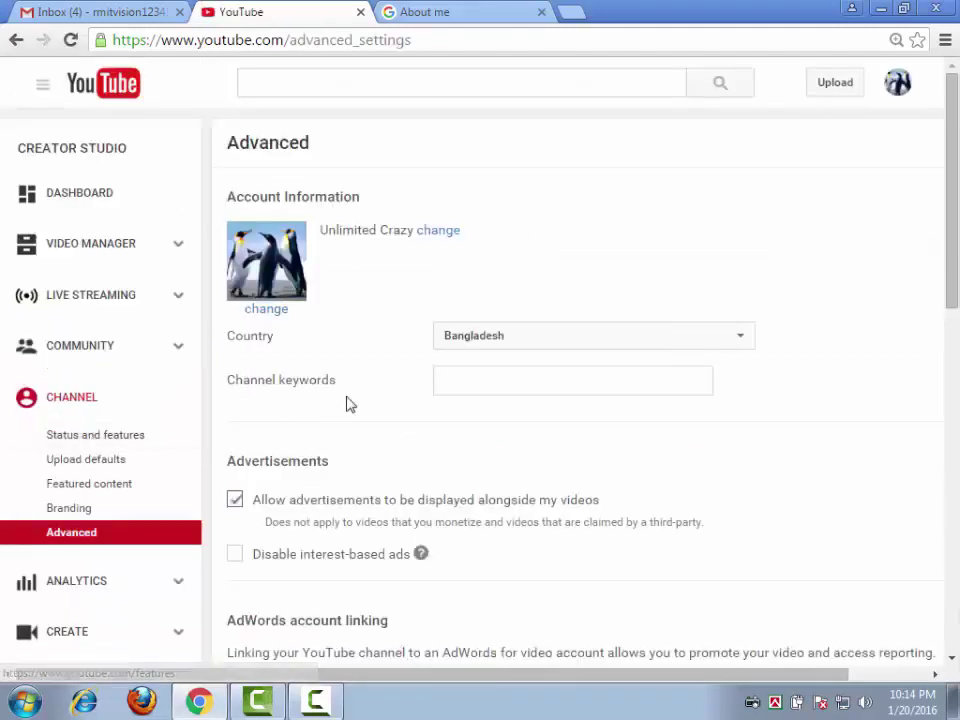
{"action": "left_click", "coordinate": [496, 336]}
{"action": "scroll", "coordinate": [600, 620], "scroll_direction": "down", "scroll_amount": 8}
{"action": "scroll", "coordinate": [597, 640], "scroll_direction": "down", "scroll_amount": 20}
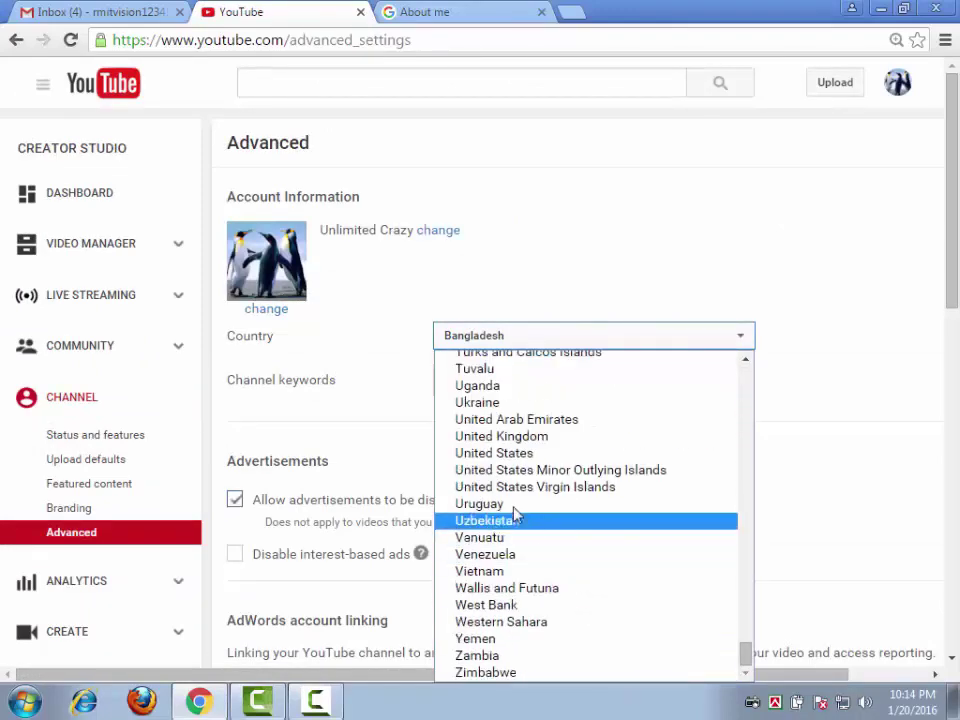
{"action": "left_click", "coordinate": [522, 455]}
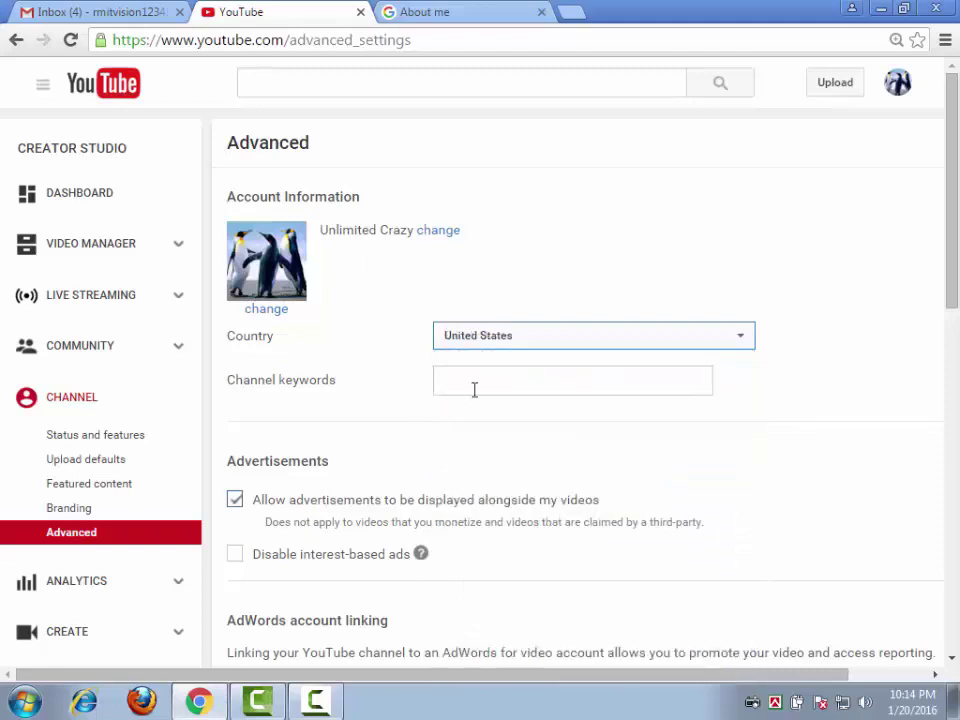
Step: Add the channel keywords "Funny, Crazy" and save the advanced channel settings
{"action": "left_click", "coordinate": [483, 392]}
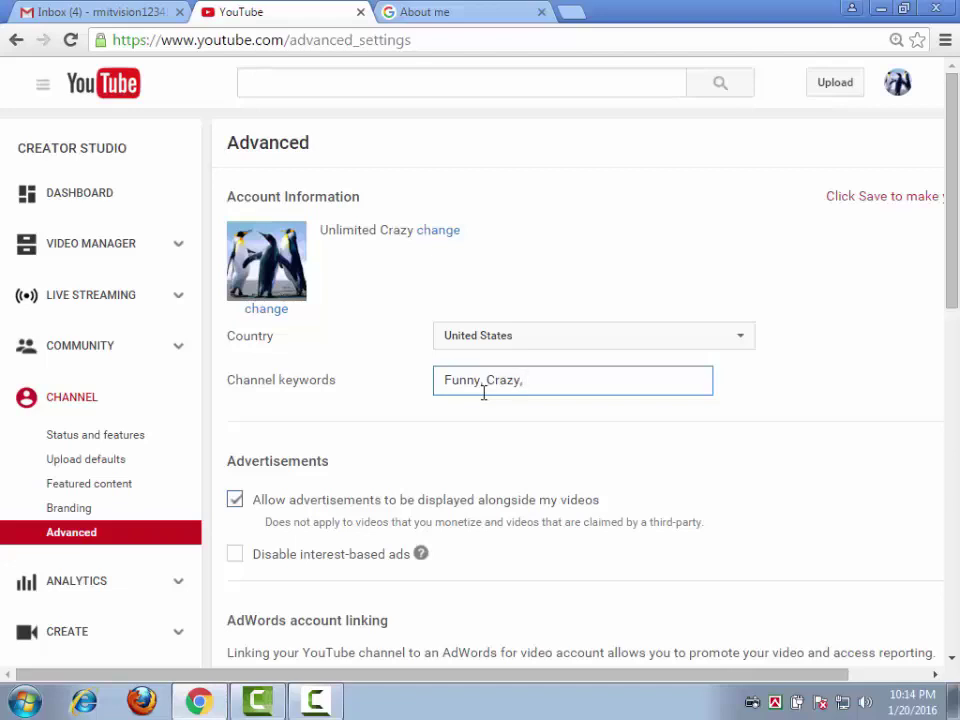
{"action": "key", "text": "BackSpace"}
{"action": "scroll", "coordinate": [497, 500], "scroll_direction": "down", "scroll_amount": 8}
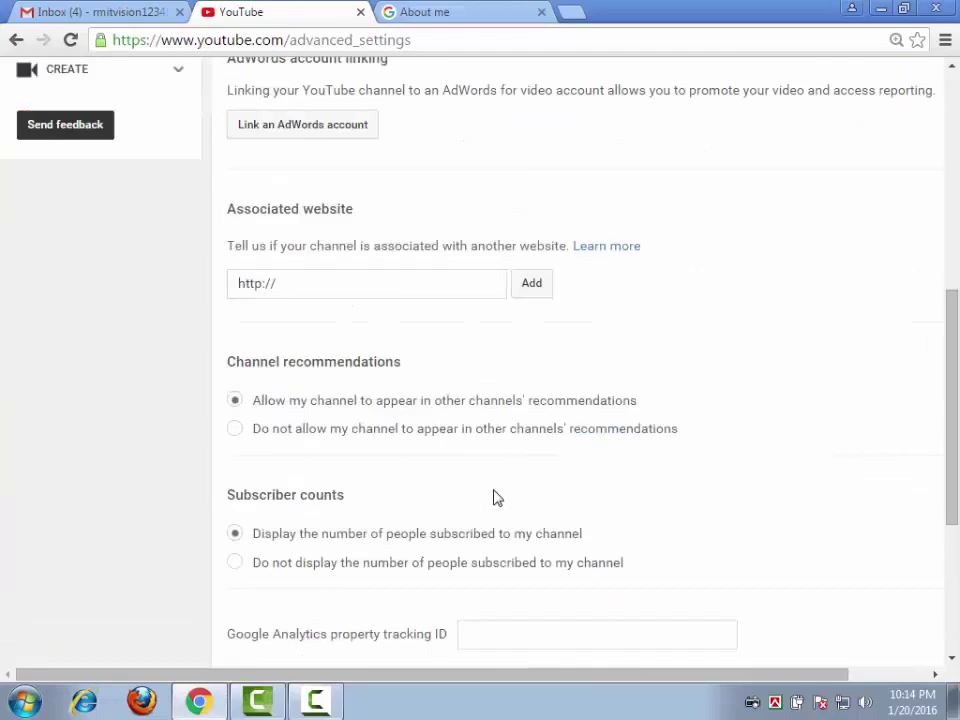
{"action": "scroll", "coordinate": [300, 362], "scroll_direction": "up", "scroll_amount": 5}
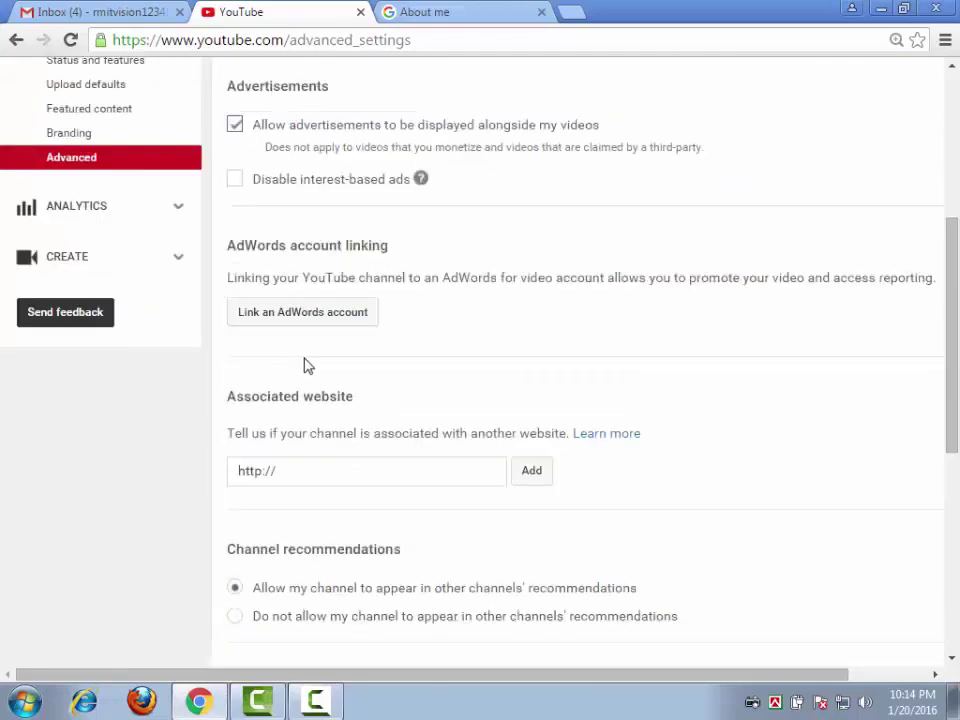
{"action": "scroll", "coordinate": [290, 470], "scroll_direction": "down", "scroll_amount": 5}
{"action": "left_click", "coordinate": [270, 392]}
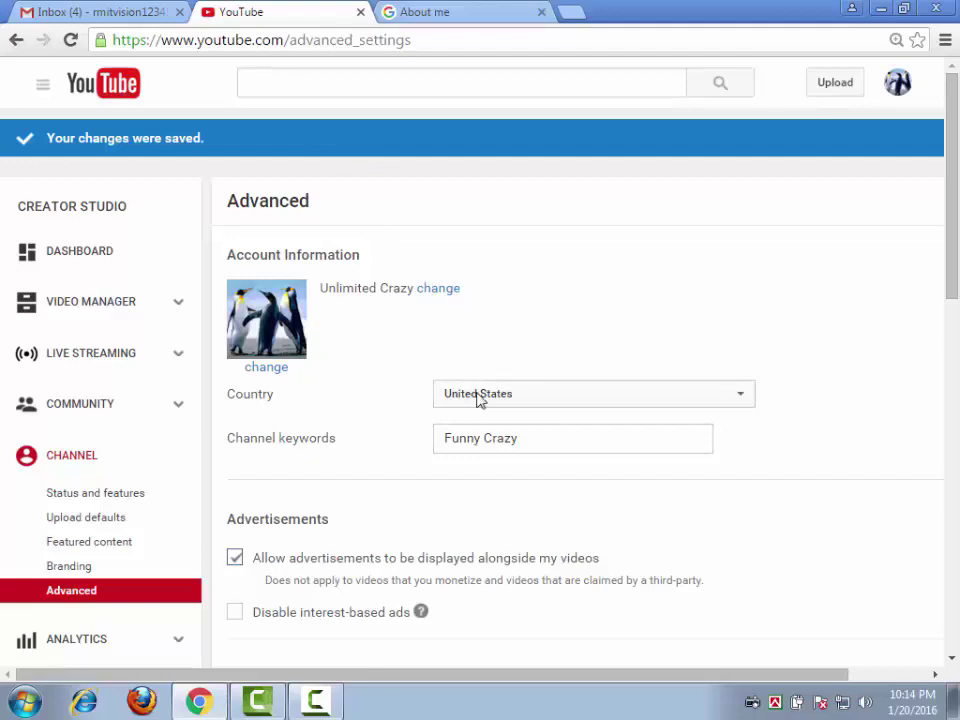
Step: Return to the channel's status and features list and choose to enable the Monetization feature
{"action": "left_click", "coordinate": [114, 496]}
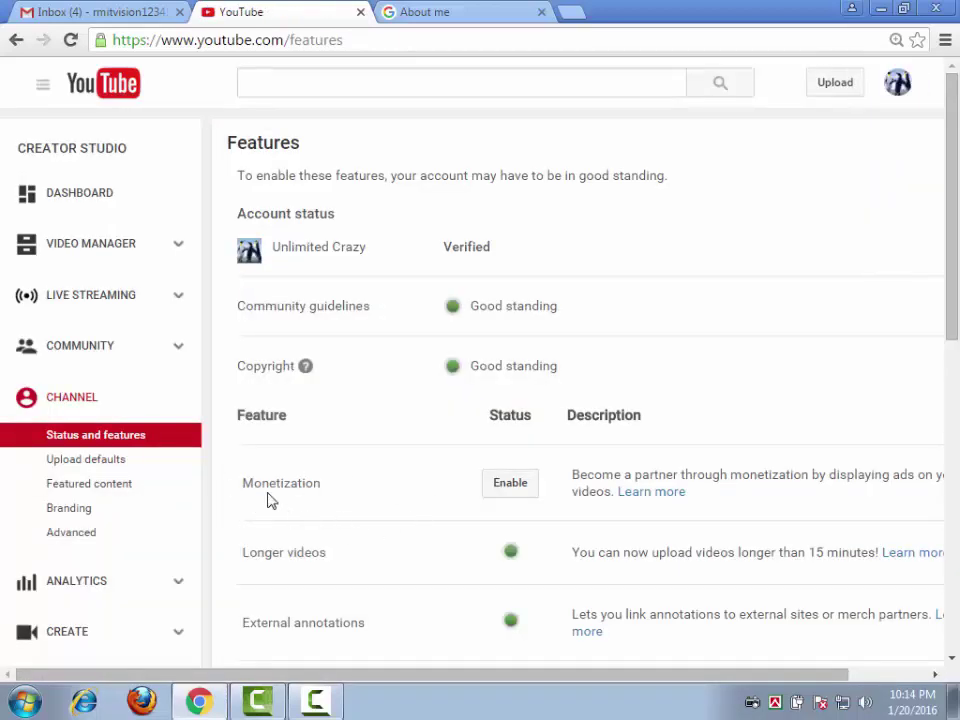
{"action": "left_click", "coordinate": [484, 498]}
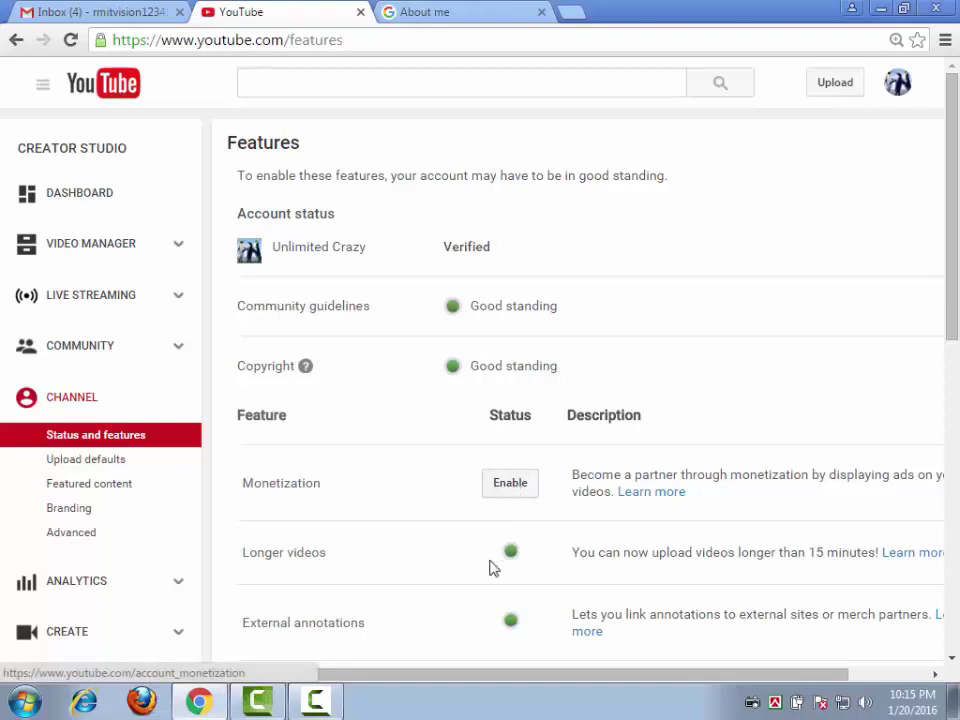
{"action": "left_click_drag", "start_coordinate": [522, 680], "coordinate": [604, 686]}
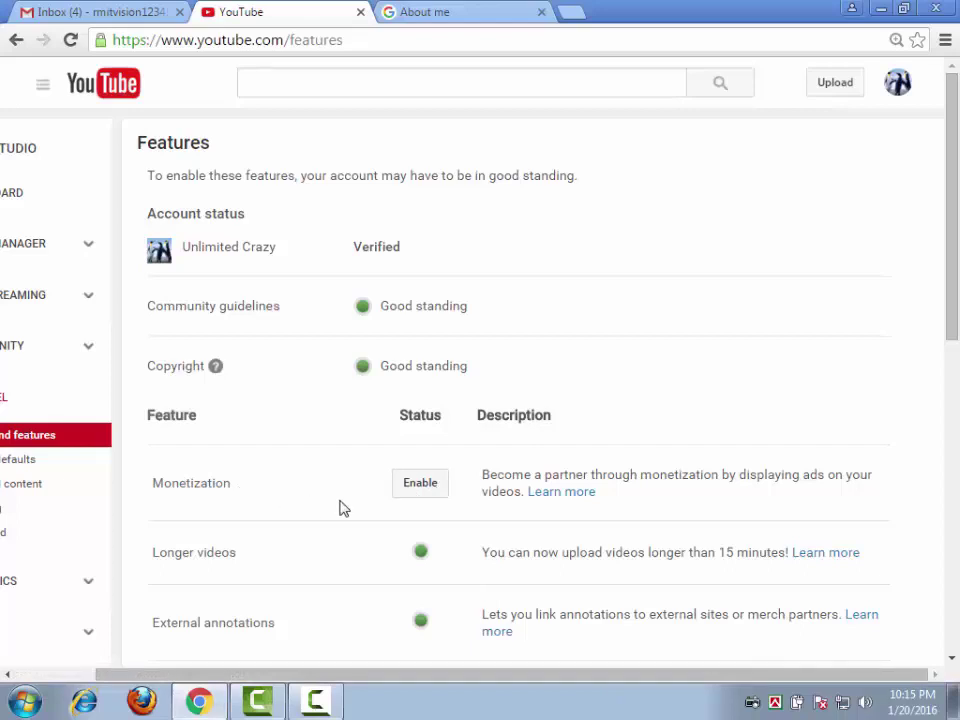
{"action": "left_click", "coordinate": [424, 487]}
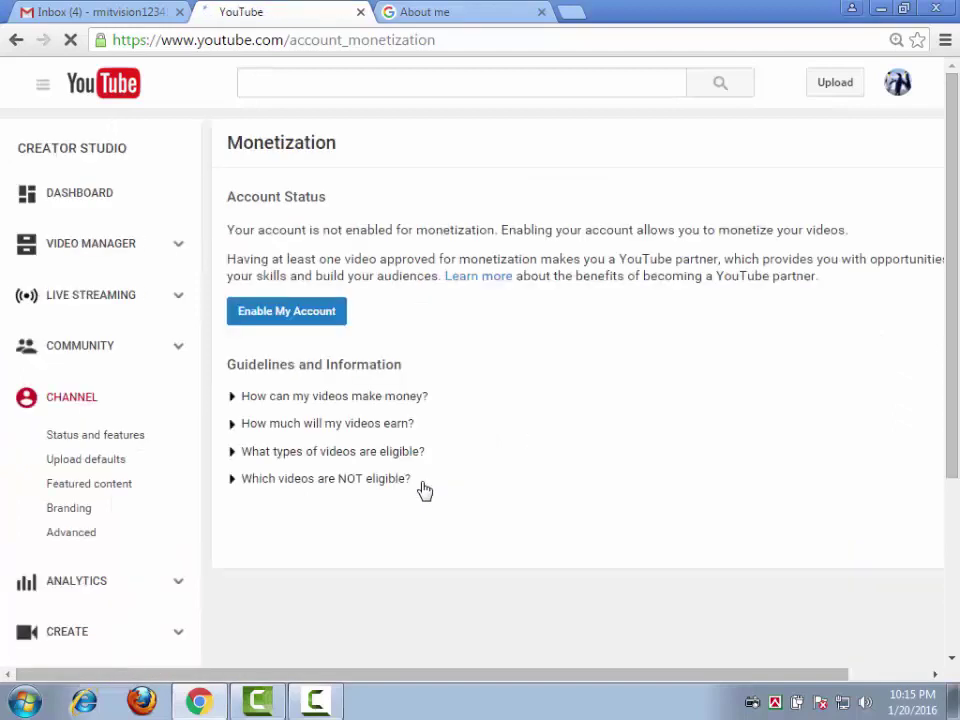
Step: Enable the account for monetization by agreeing to all three partner program terms, accepting them and closing the how-to notice
{"action": "left_click", "coordinate": [281, 313]}
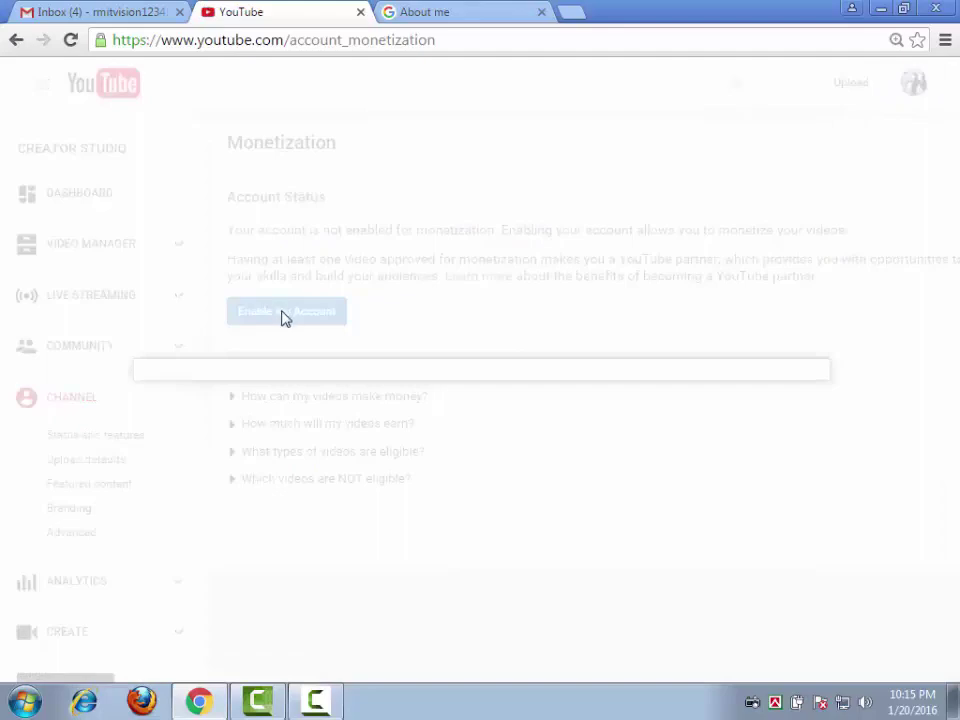
{"action": "scroll", "coordinate": [340, 377], "scroll_direction": "down", "scroll_amount": 5}
{"action": "scroll", "coordinate": [320, 342], "scroll_direction": "up", "scroll_amount": 5}
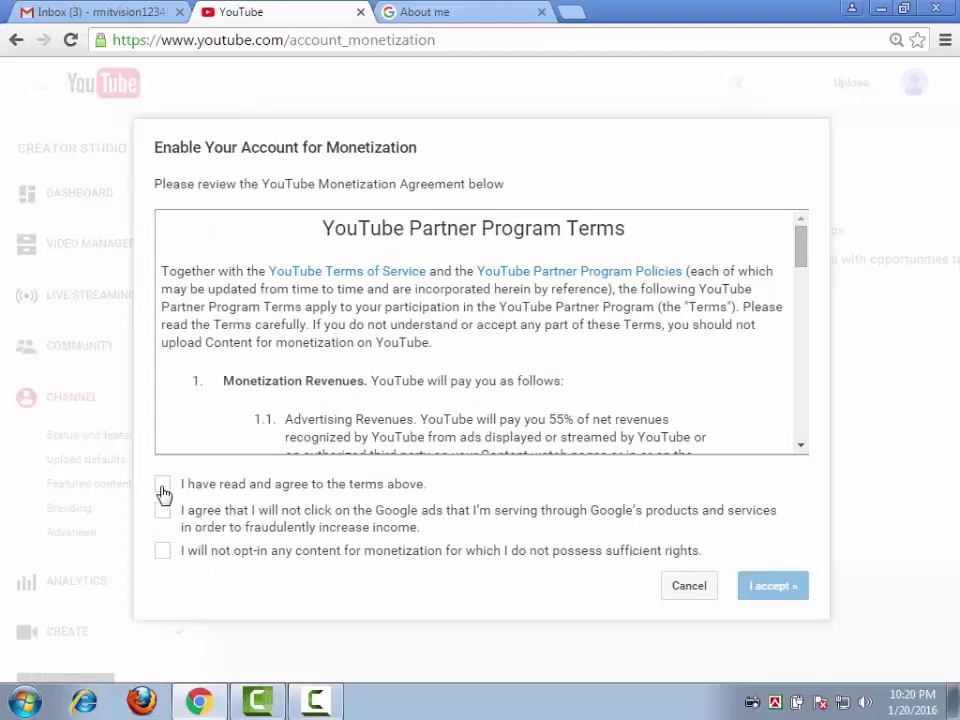
{"action": "left_click", "coordinate": [163, 490]}
{"action": "left_click", "coordinate": [163, 512]}
{"action": "left_click", "coordinate": [163, 550]}
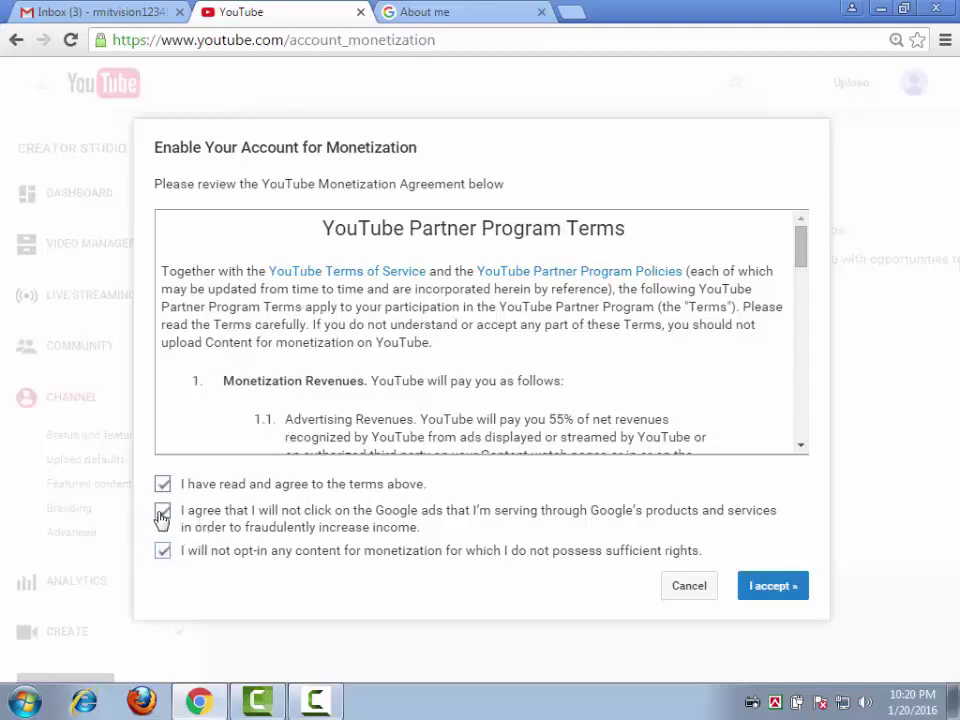
{"action": "left_click", "coordinate": [785, 586]}
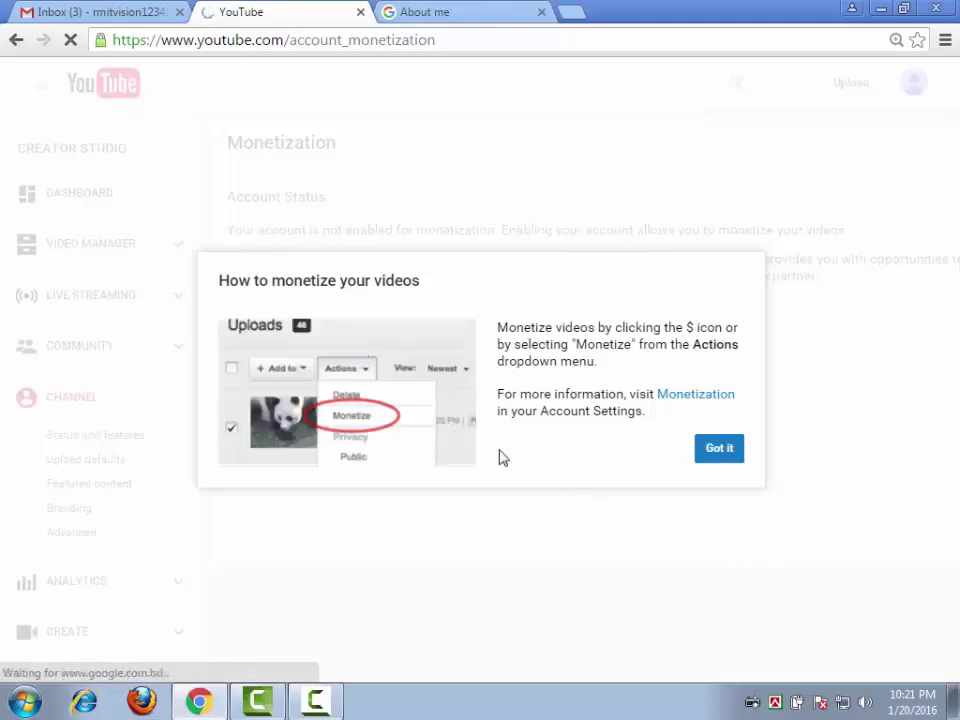
{"action": "left_click", "coordinate": [721, 452]}
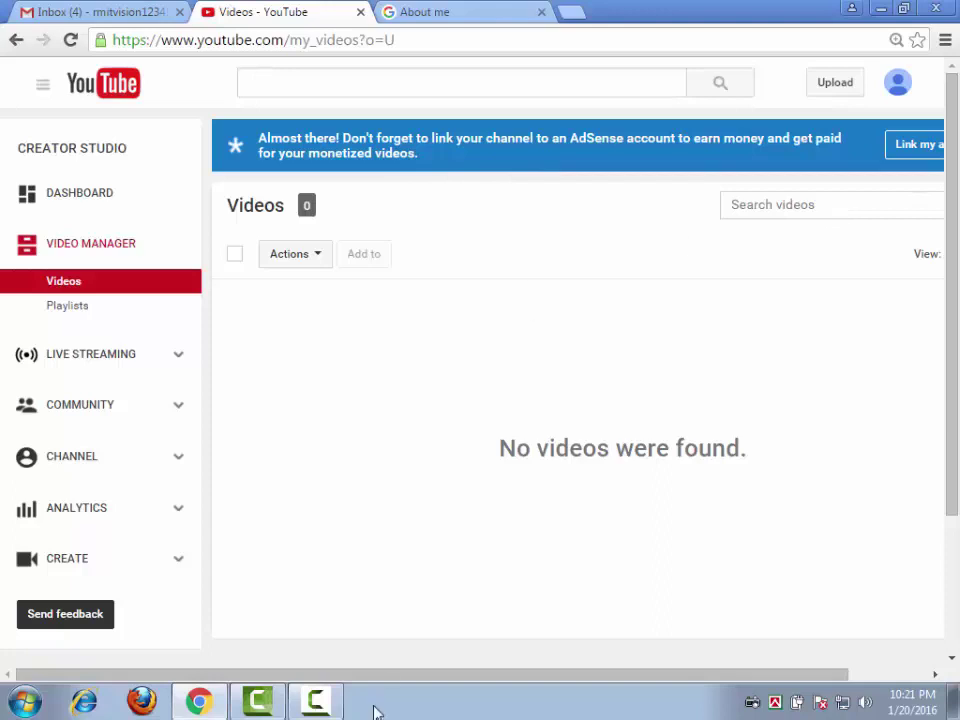
Step: Switch to the Gmail inbox and read YouTube's email about getting paid for videos
{"action": "left_click_drag", "start_coordinate": [393, 690], "coordinate": [435, 703]}
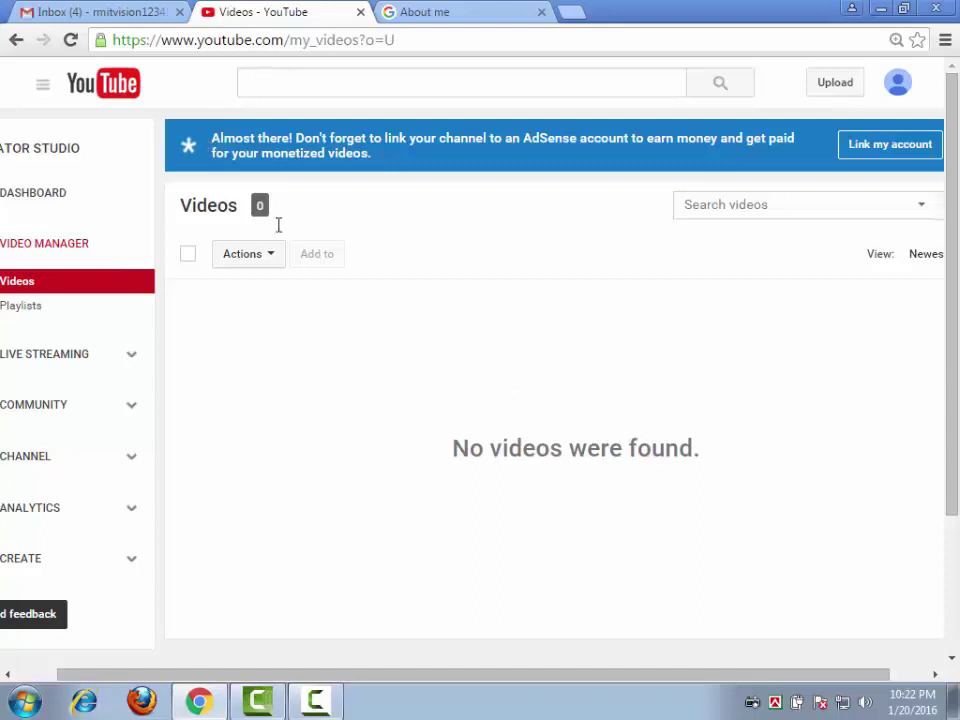
{"action": "left_click", "coordinate": [118, 10]}
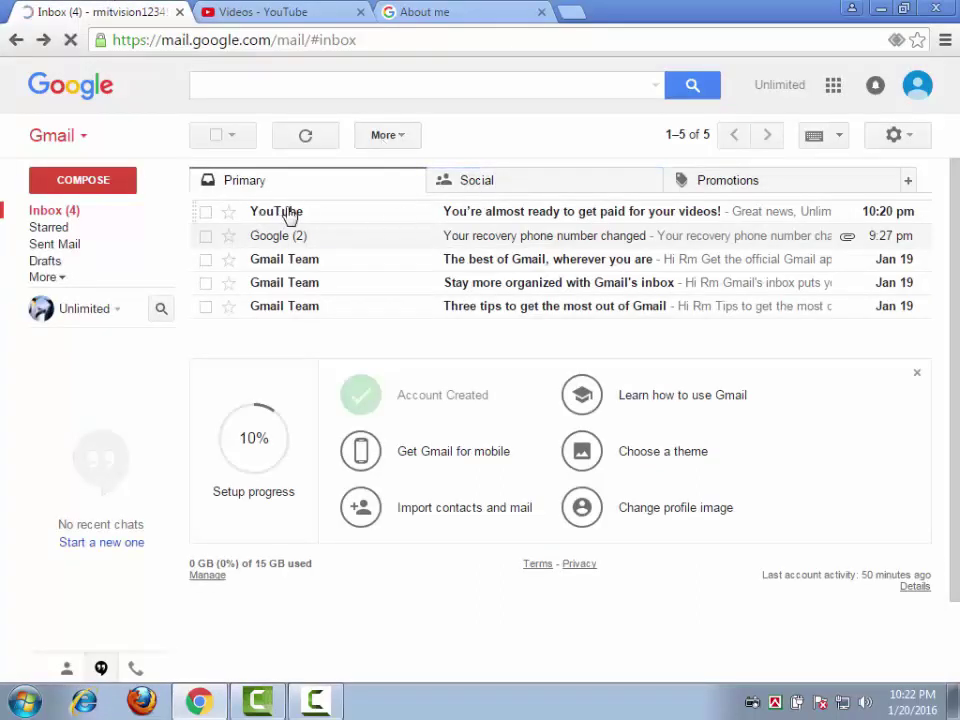
{"action": "left_click", "coordinate": [454, 219]}
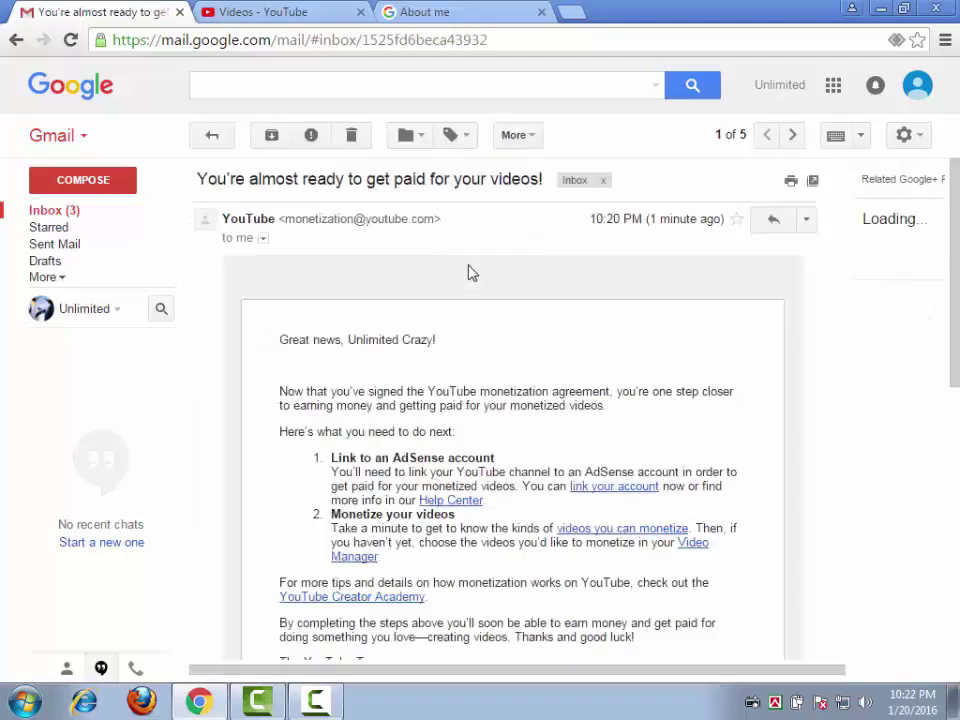
{"action": "scroll", "coordinate": [451, 399], "scroll_direction": "down", "scroll_amount": 3}
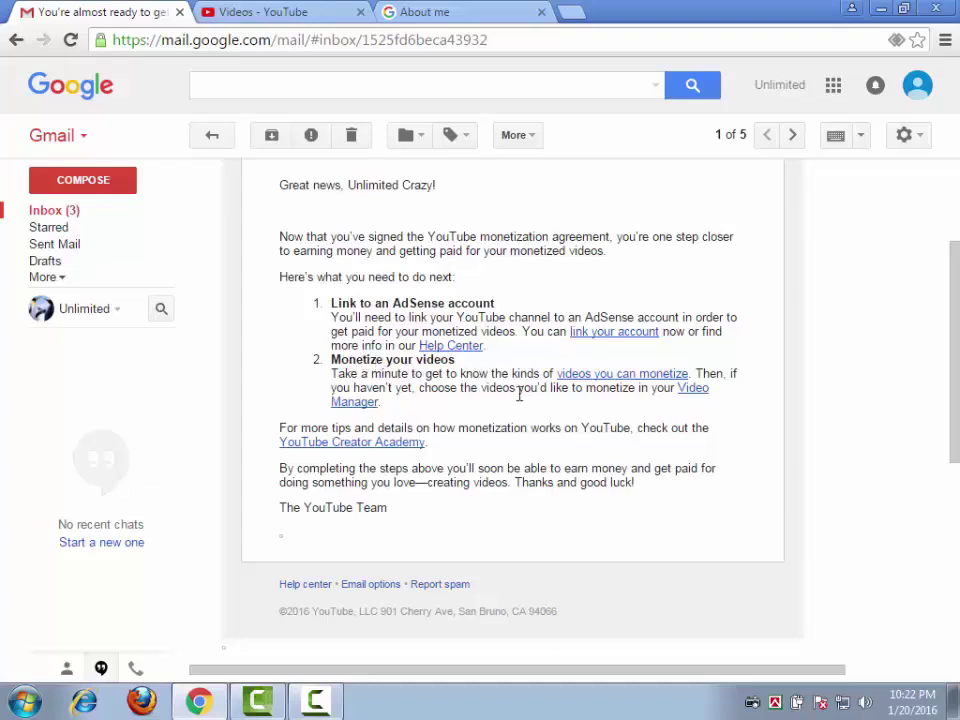
Step: Switch back to the YouTube tab and open the channel's status and features page
{"action": "left_click", "coordinate": [300, 11]}
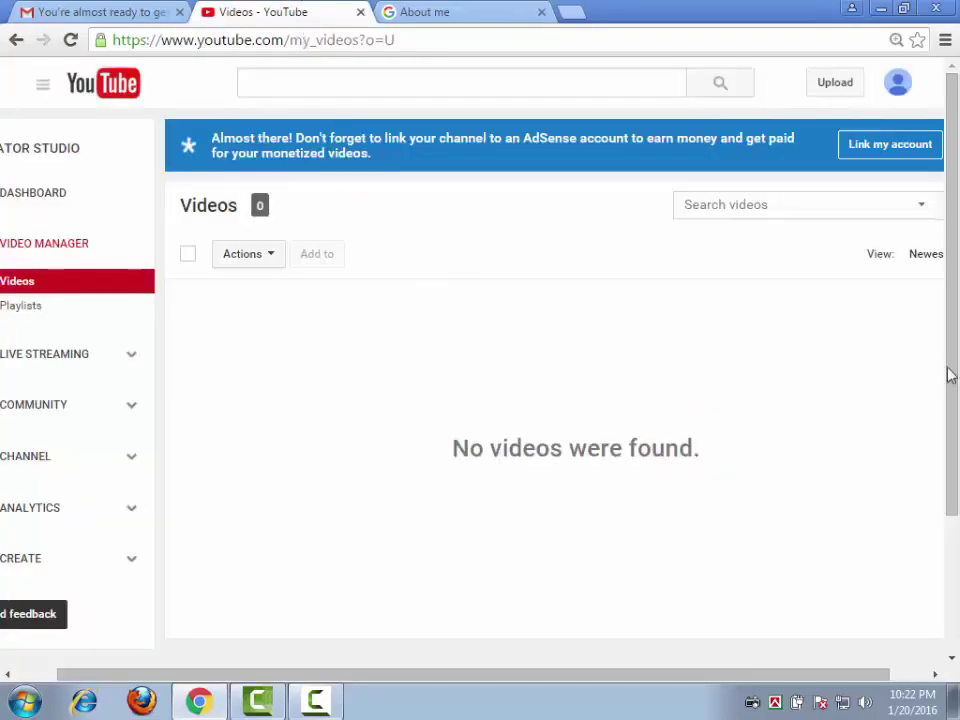
{"action": "scroll", "coordinate": [953, 398], "scroll_direction": "down", "scroll_amount": 2}
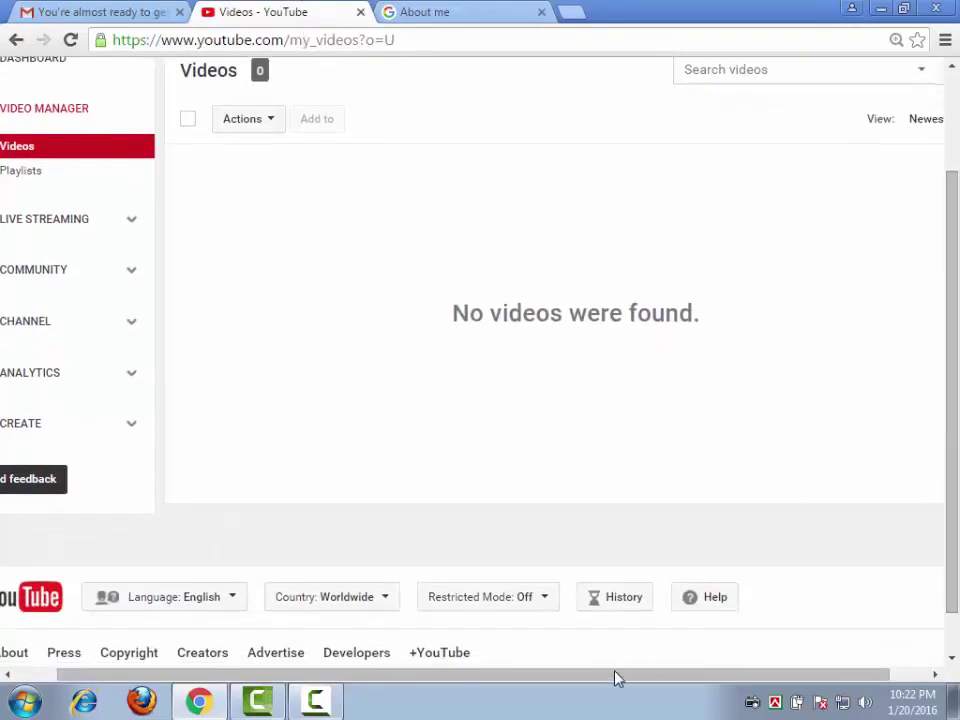
{"action": "left_click_drag", "start_coordinate": [615, 675], "coordinate": [544, 696]}
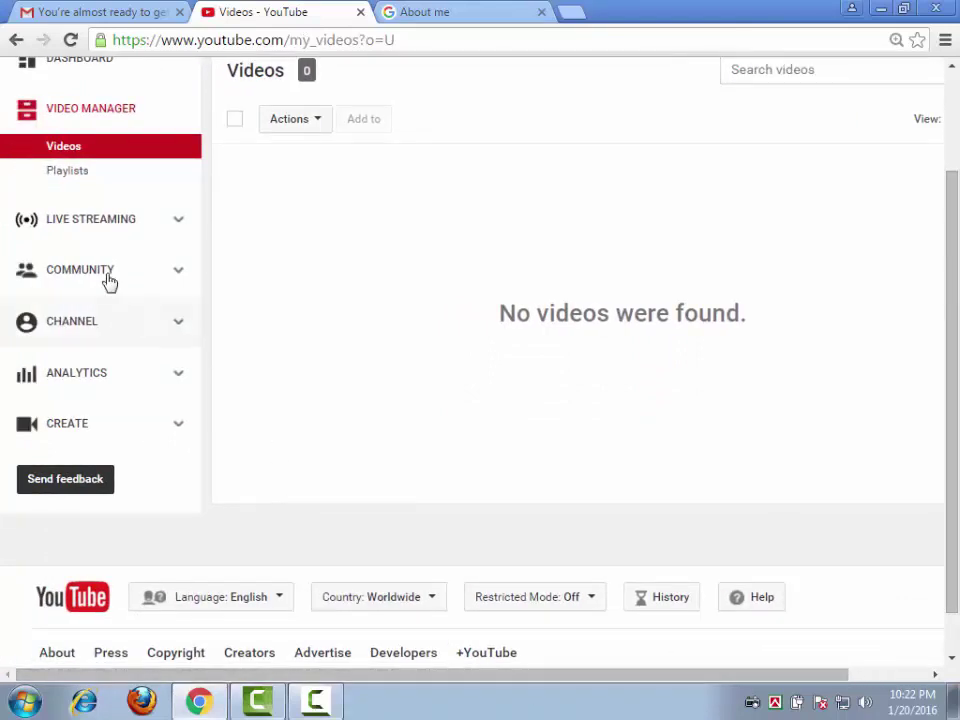
{"action": "left_click", "coordinate": [88, 326]}
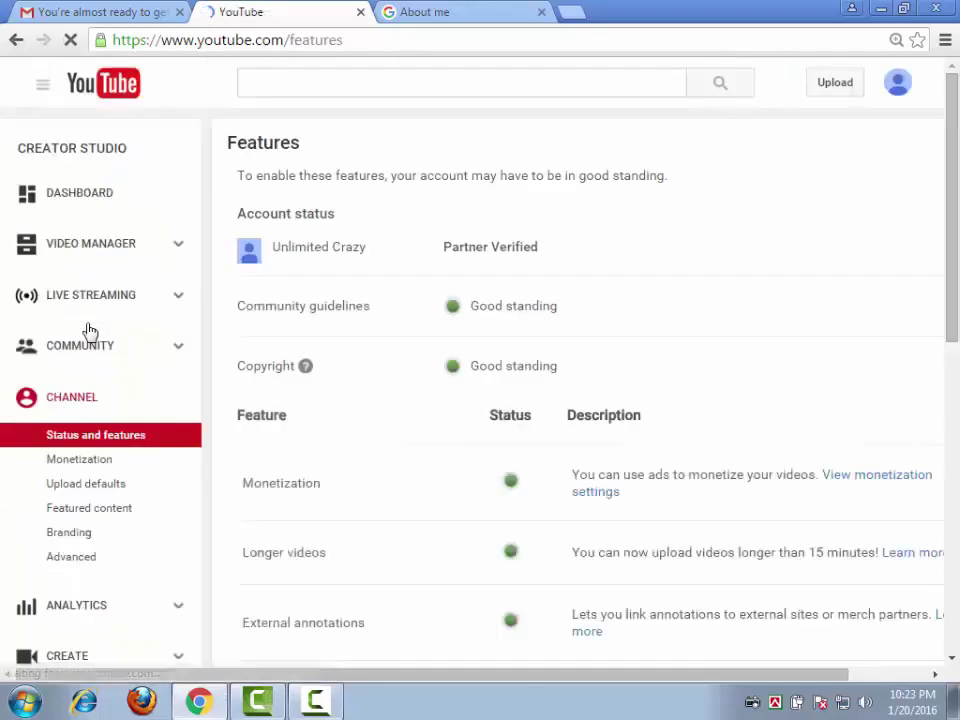
Step: Review the monetization and paid content entries in the features list and open the monetization settings
{"action": "scroll", "coordinate": [401, 418], "scroll_direction": "down", "scroll_amount": 4}
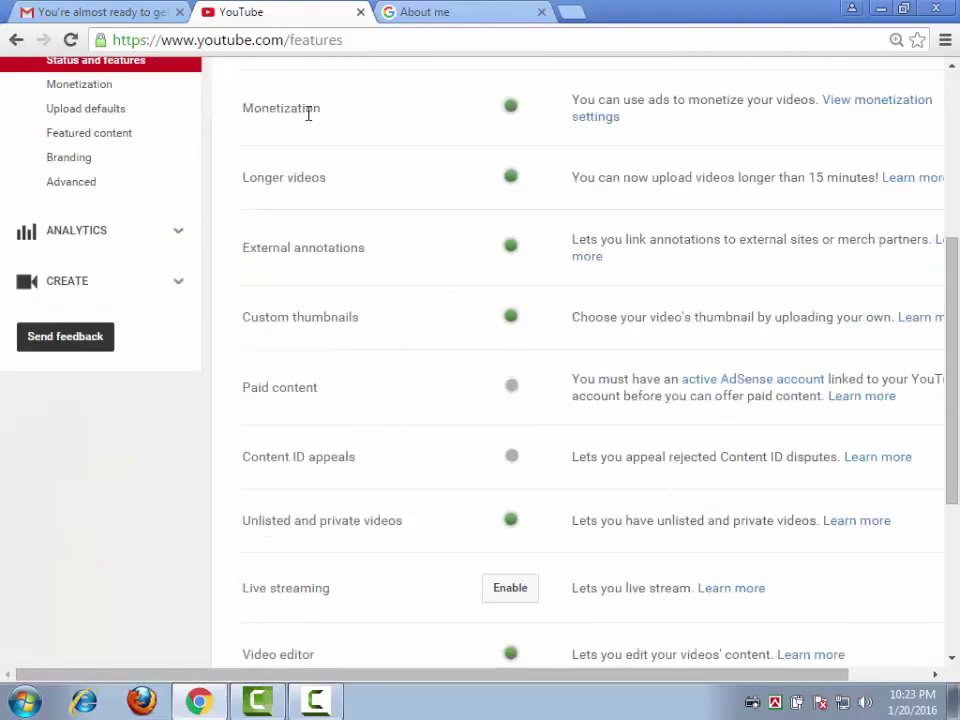
{"action": "left_click", "coordinate": [511, 104]}
{"action": "left_click_drag", "start_coordinate": [546, 680], "coordinate": [636, 680]}
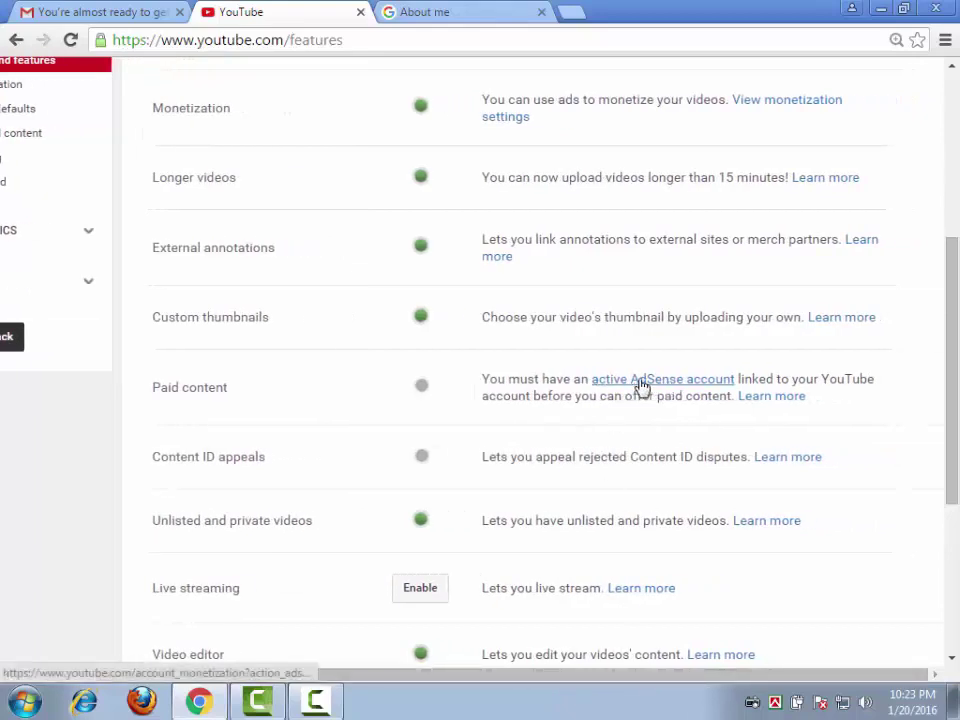
{"action": "scroll", "coordinate": [630, 389], "scroll_direction": "up", "scroll_amount": 4}
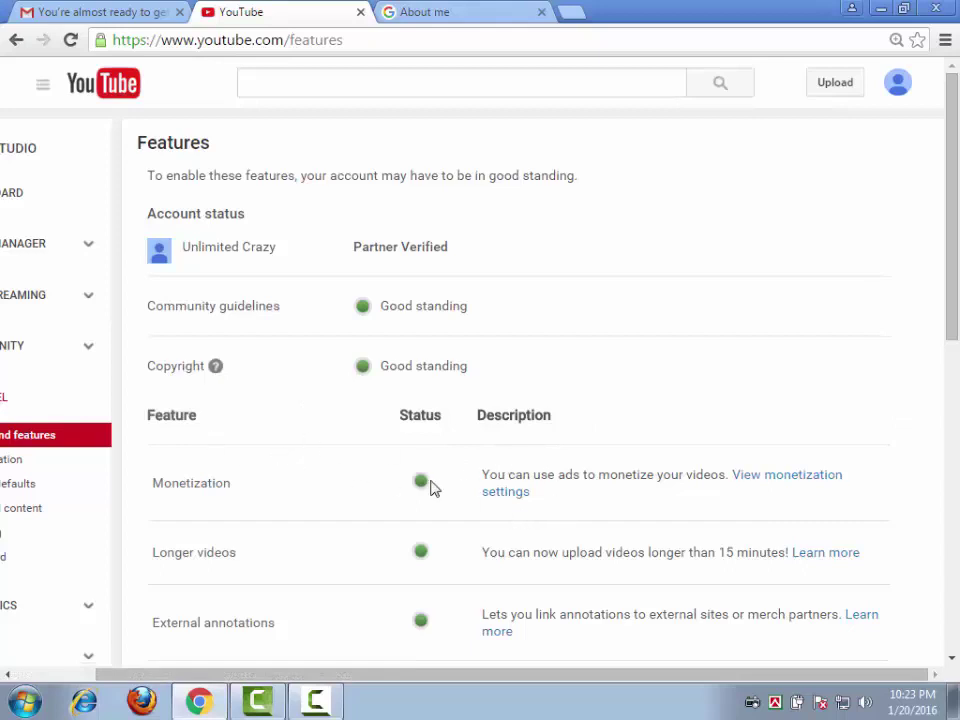
{"action": "left_click", "coordinate": [507, 496]}
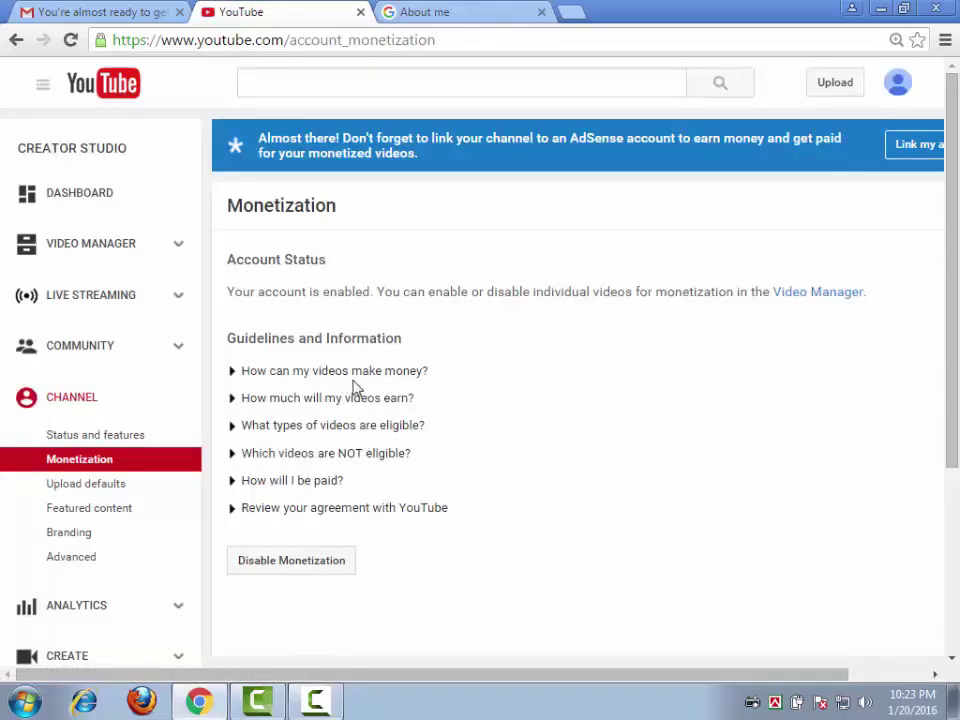
Step: Expand the "How will I be paid?" guideline and follow its association link through to the AdSense sign-up
{"action": "left_click", "coordinate": [297, 482]}
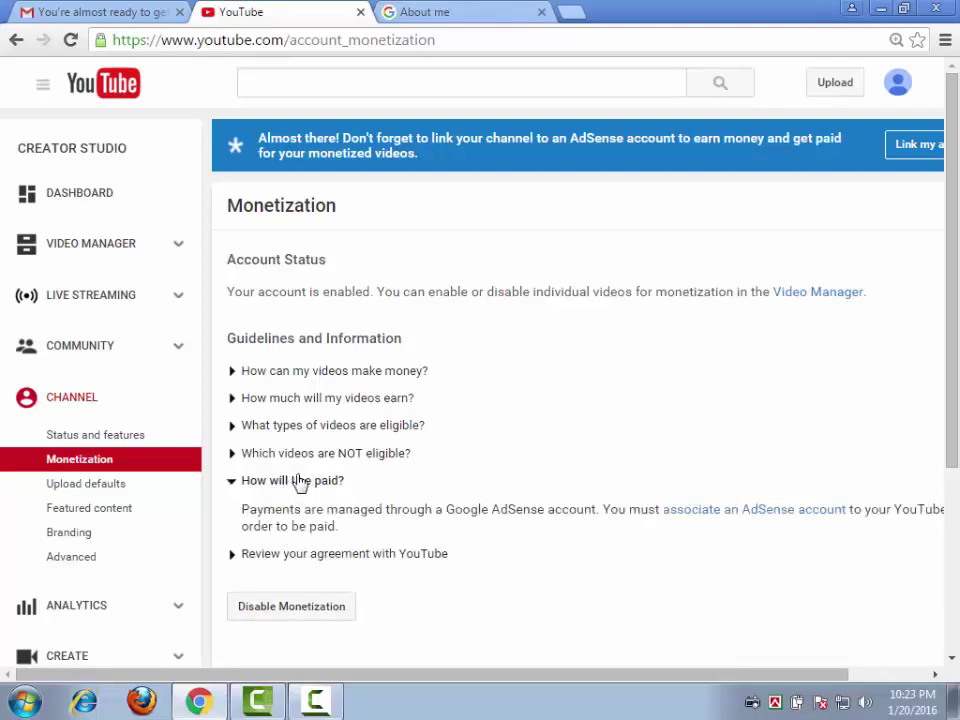
{"action": "left_click", "coordinate": [297, 482]}
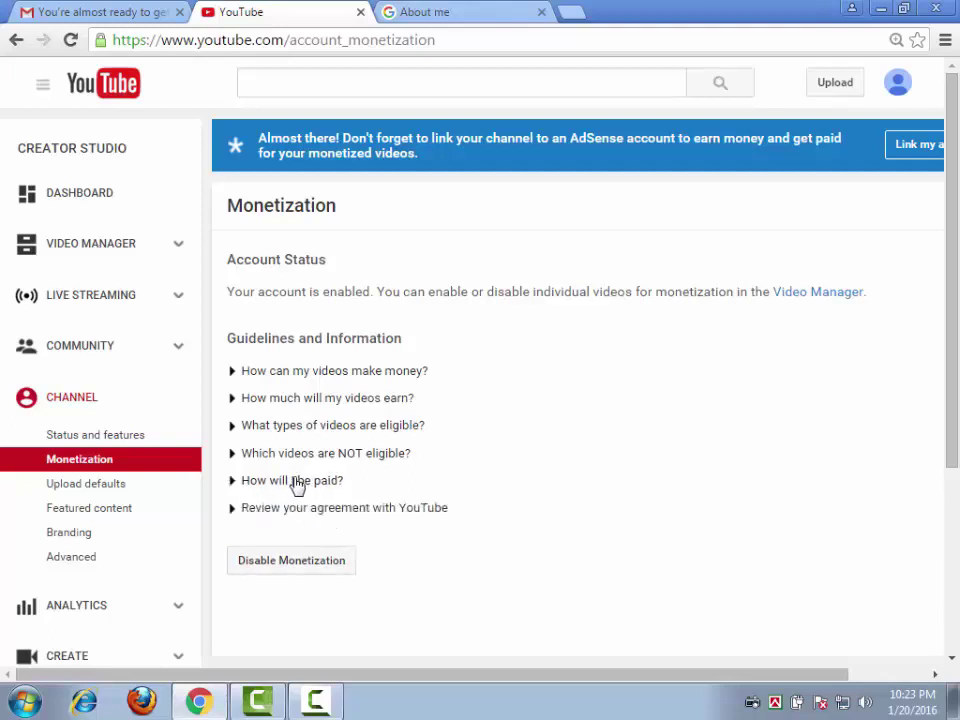
{"action": "left_click", "coordinate": [297, 482]}
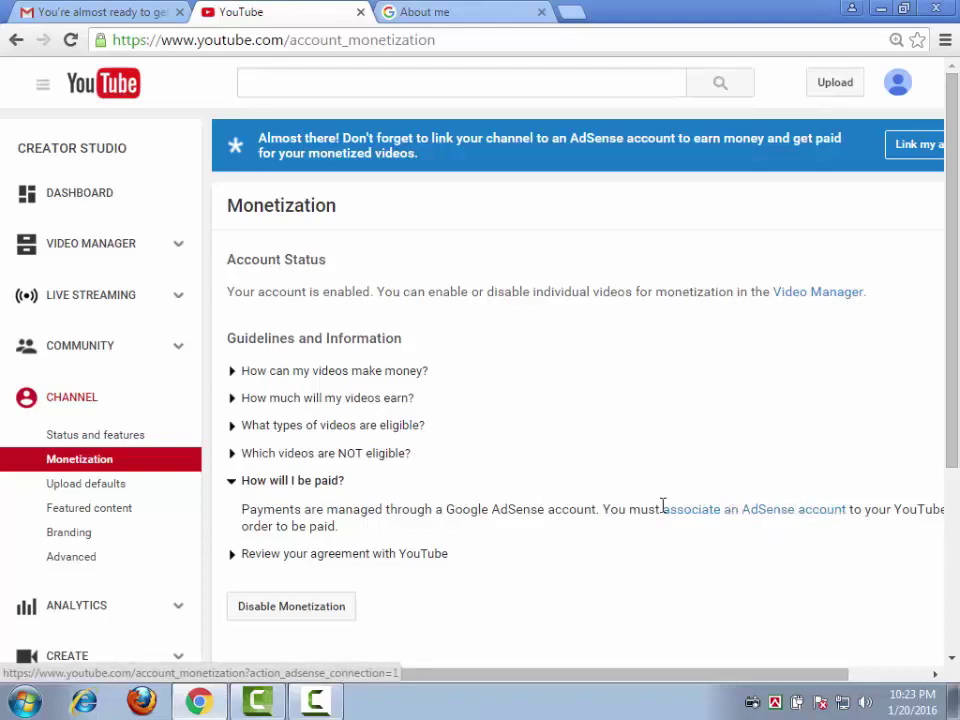
{"action": "left_click", "coordinate": [741, 510]}
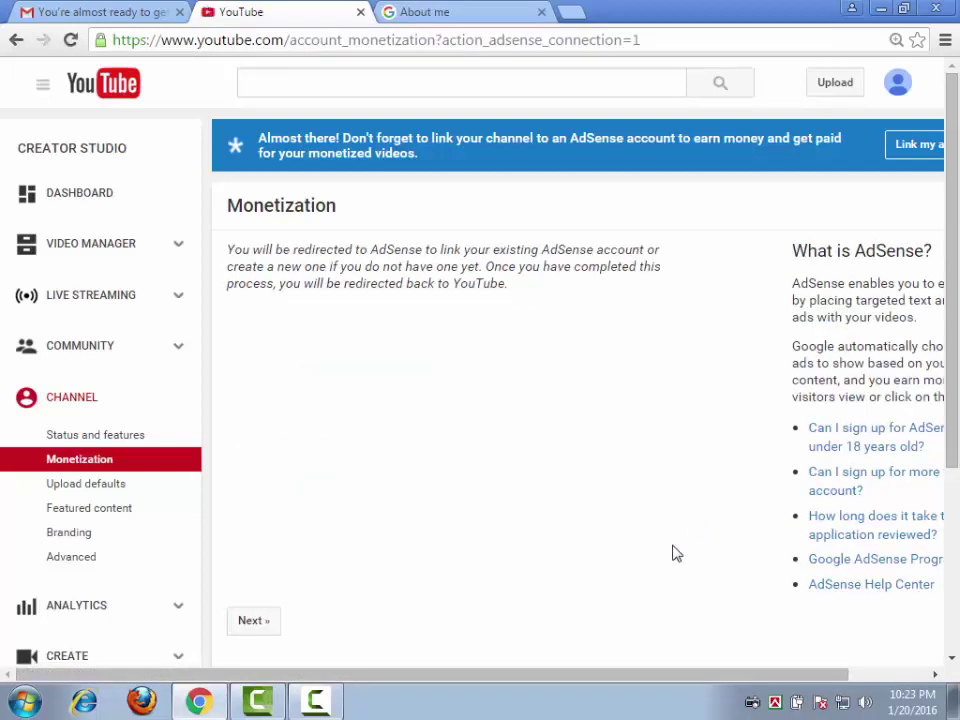
{"action": "left_click", "coordinate": [257, 623]}
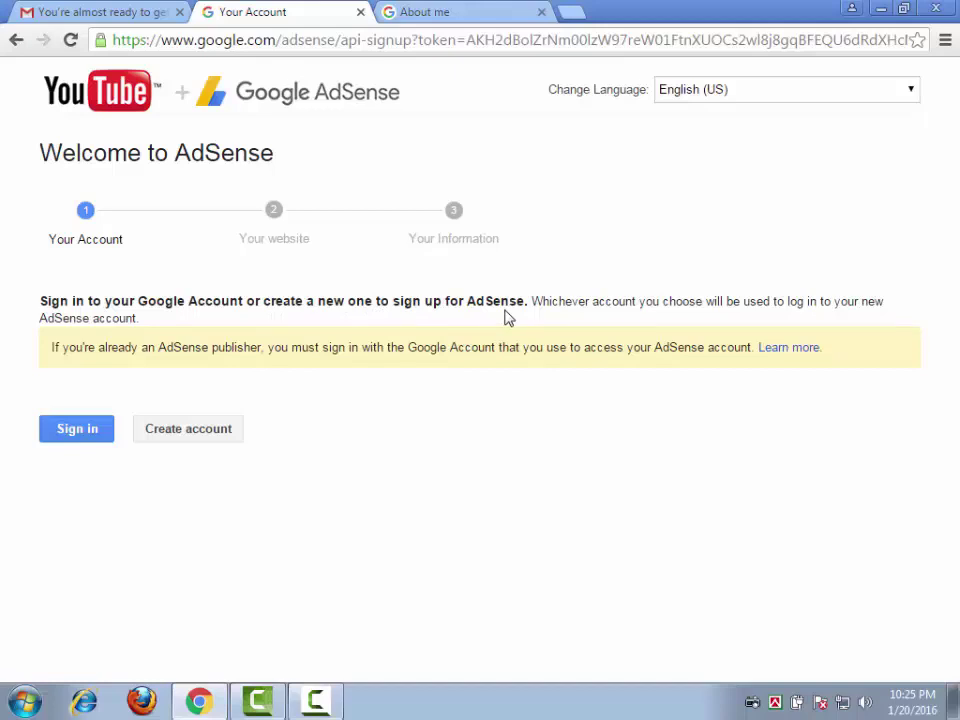
Step: Sign in to AdSense with the Google account and confirm "English - English" as the website's content language
{"action": "left_click", "coordinate": [83, 436]}
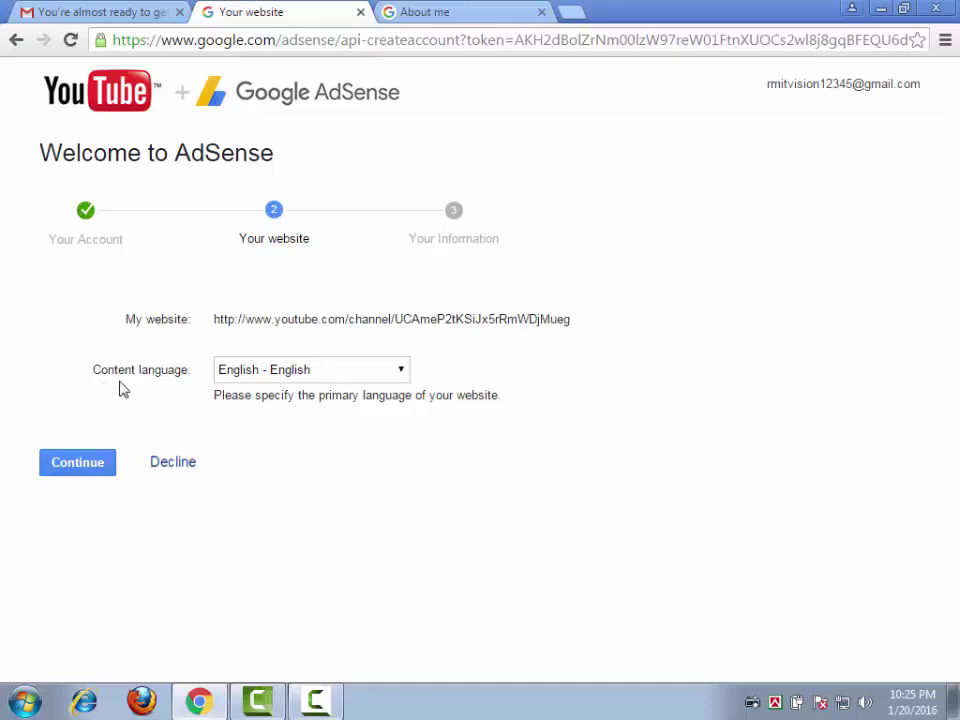
{"action": "left_click", "coordinate": [331, 372]}
{"action": "left_click", "coordinate": [332, 374]}
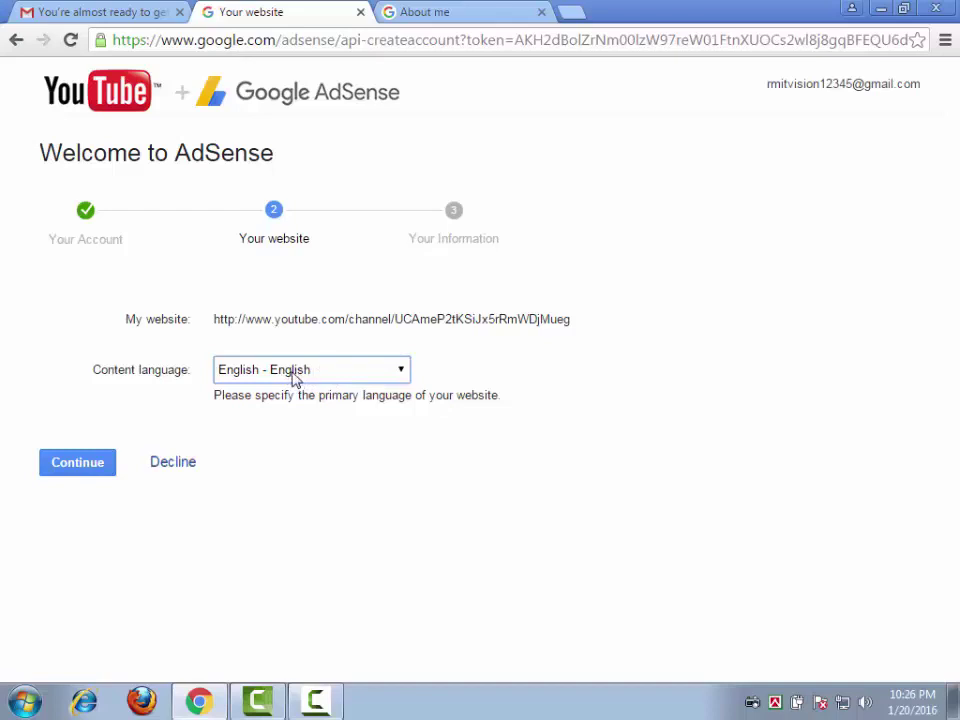
{"action": "left_click", "coordinate": [73, 467]}
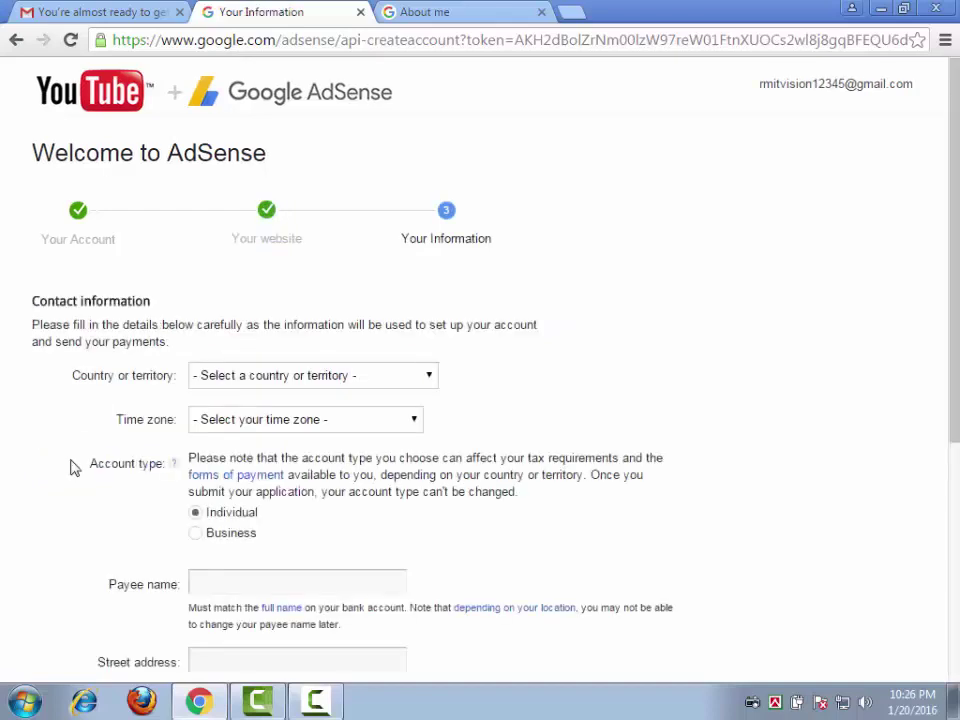
{"action": "scroll", "coordinate": [215, 430], "scroll_direction": "down", "scroll_amount": 1}
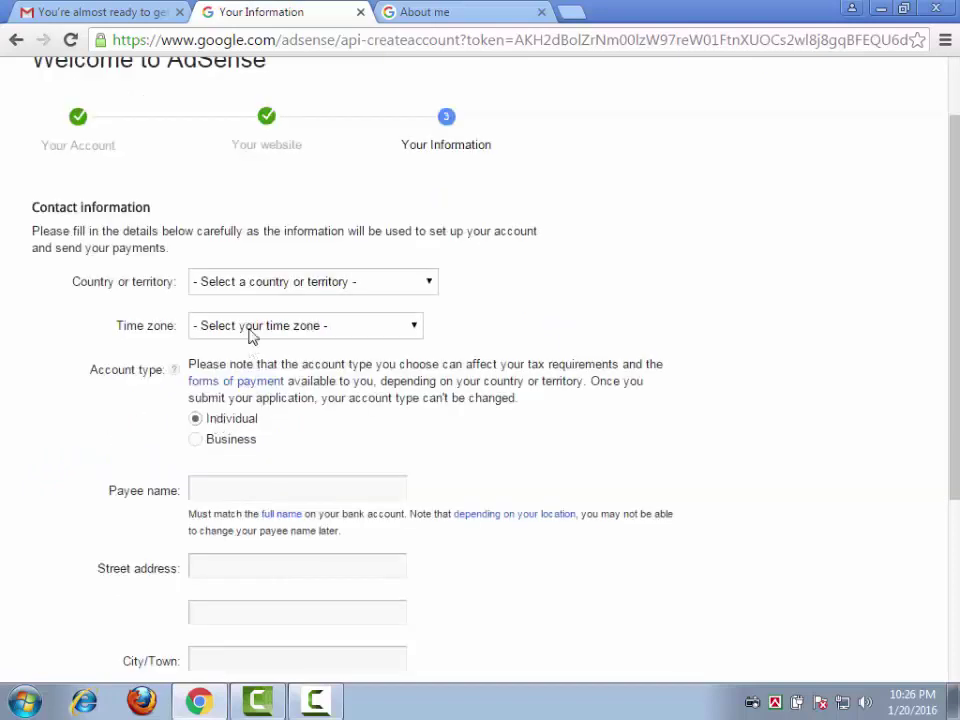
{"action": "scroll", "coordinate": [155, 280], "scroll_direction": "down", "scroll_amount": 1}
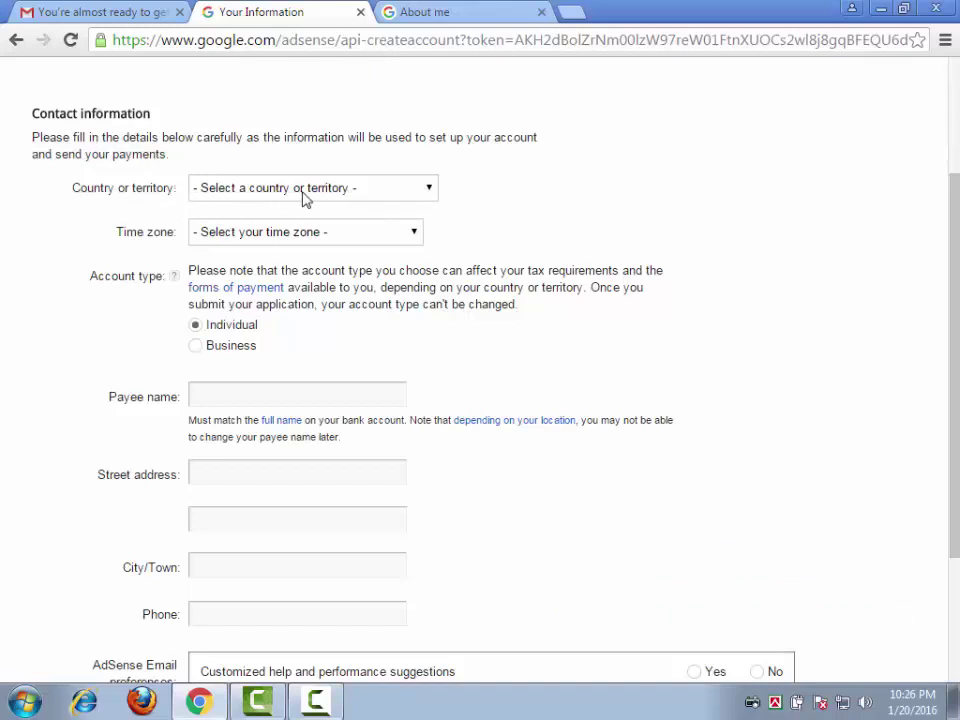
{"action": "left_click", "coordinate": [342, 192]}
{"action": "scroll", "coordinate": [247, 410], "scroll_direction": "down", "scroll_amount": 20}
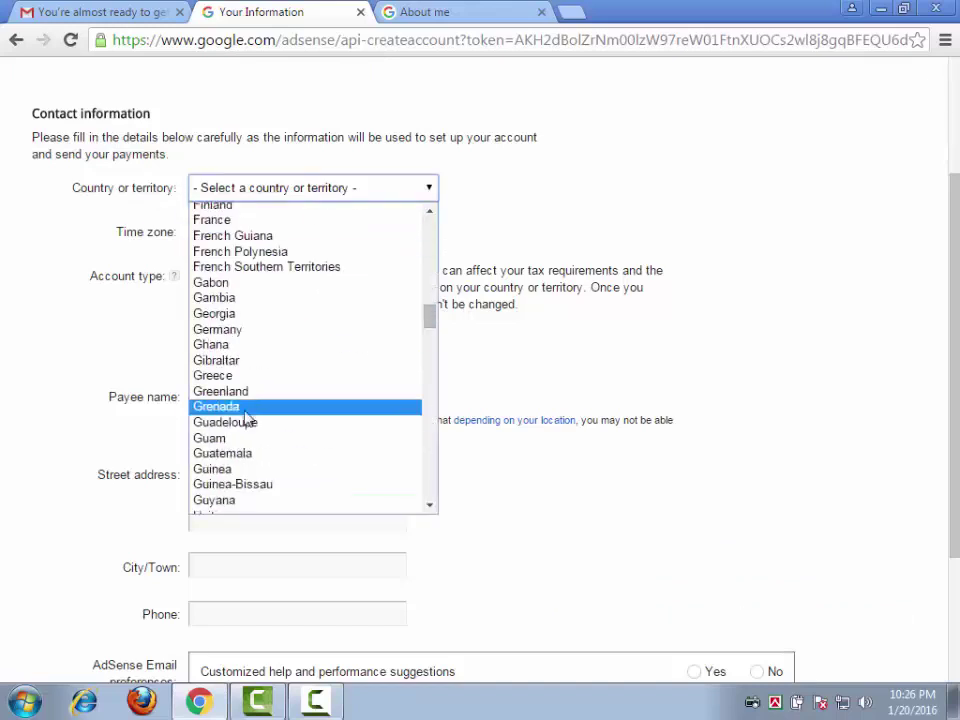
{"action": "scroll", "coordinate": [237, 385], "scroll_direction": "up", "scroll_amount": 20}
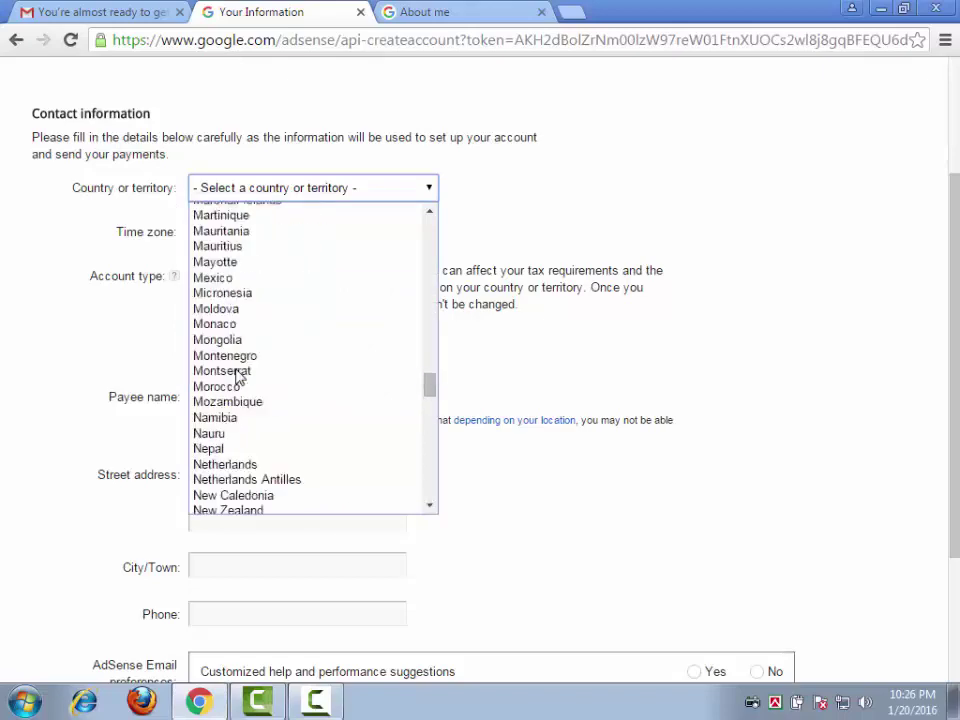
{"action": "scroll", "coordinate": [237, 345], "scroll_direction": "up", "scroll_amount": 7}
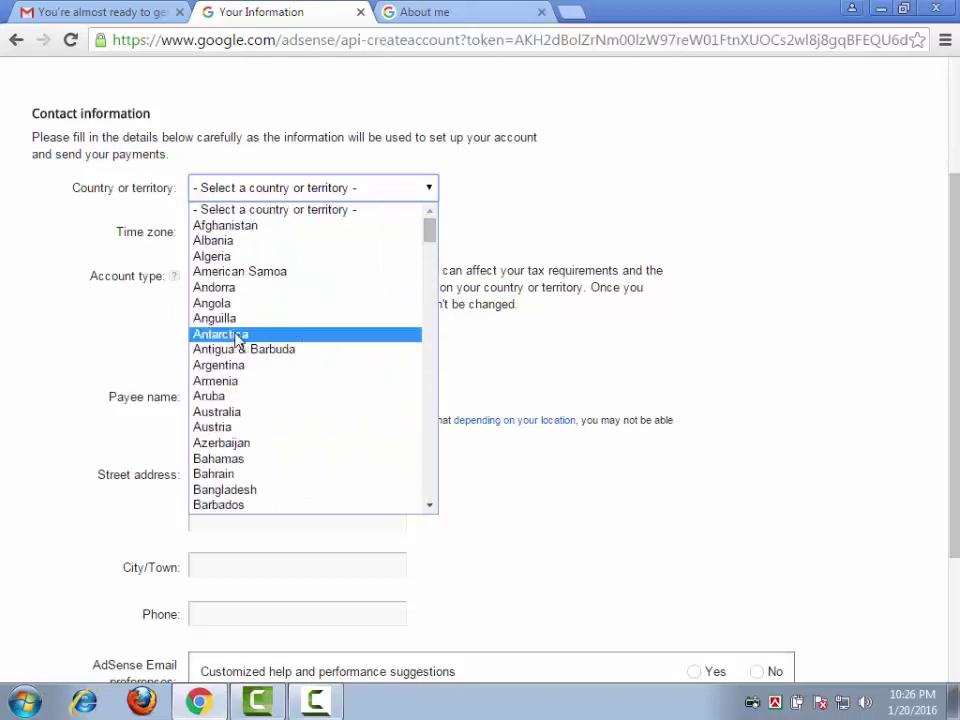
{"action": "scroll", "coordinate": [240, 350], "scroll_direction": "down", "scroll_amount": 8}
{"action": "scroll", "coordinate": [245, 350], "scroll_direction": "up", "scroll_amount": 8}
{"action": "scroll", "coordinate": [249, 396], "scroll_direction": "down", "scroll_amount": 16}
{"action": "scroll", "coordinate": [248, 387], "scroll_direction": "up", "scroll_amount": 12}
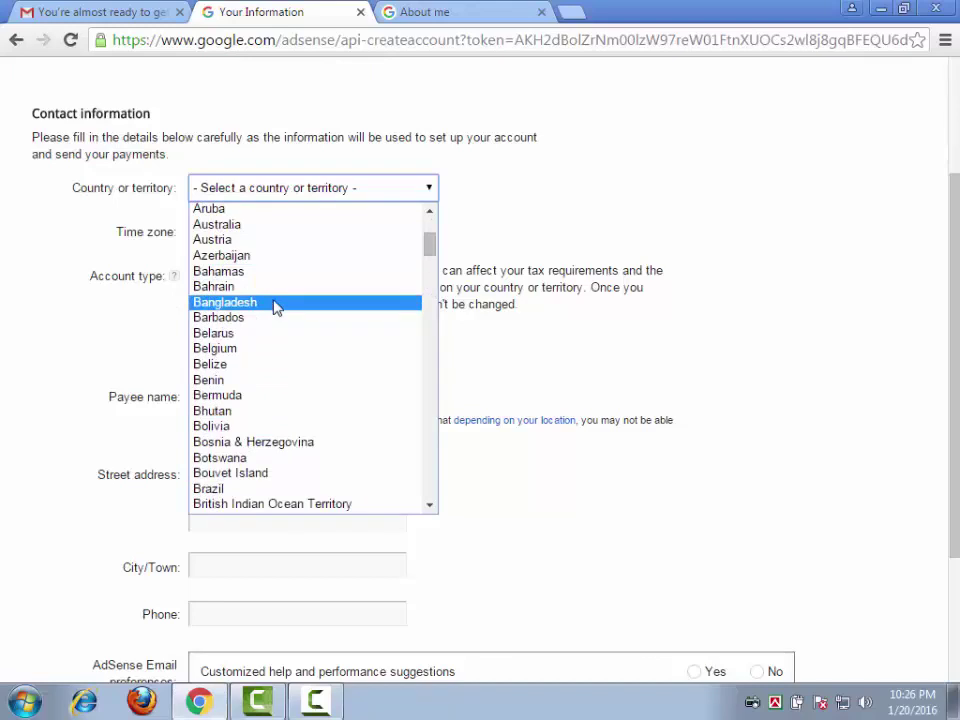
{"action": "left_click", "coordinate": [340, 188]}
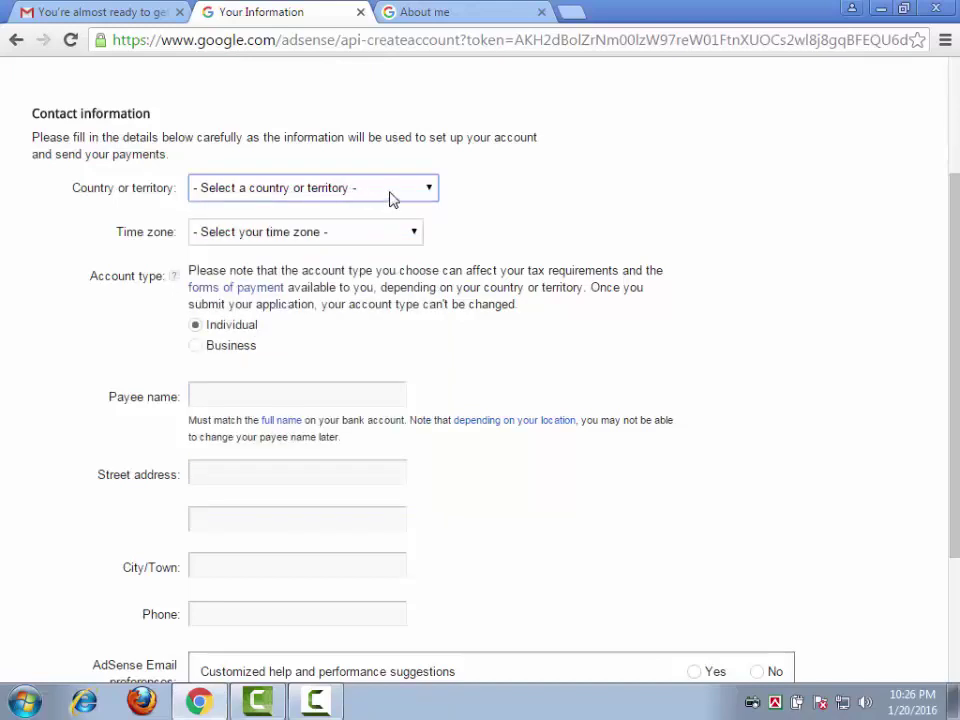
Step: Set the country or territory in the AdSense contact information to United States
{"action": "left_click", "coordinate": [388, 193]}
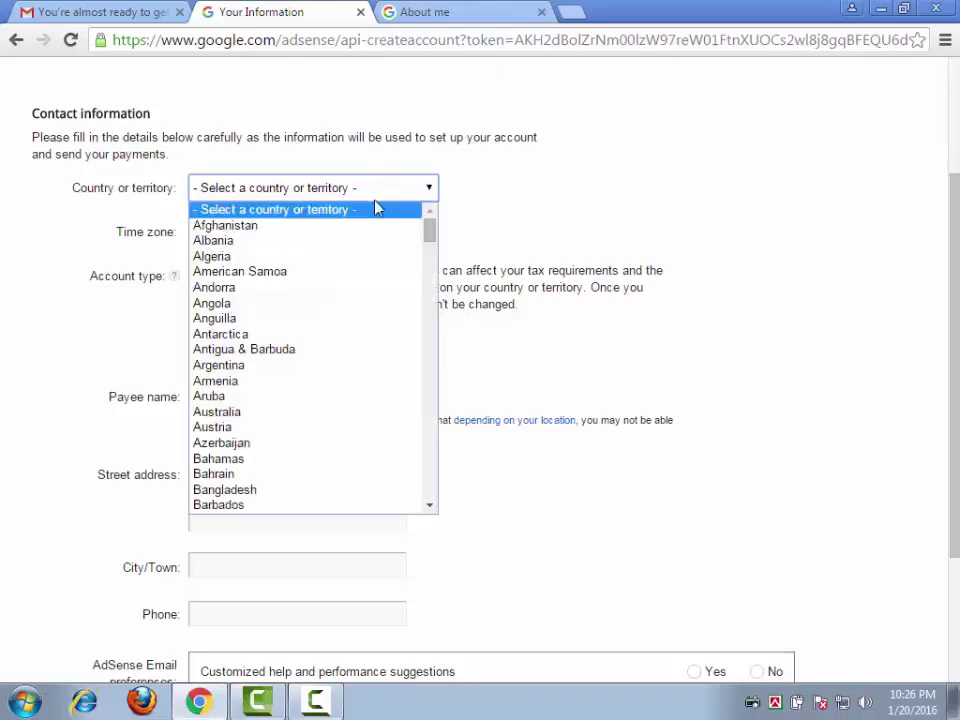
{"action": "scroll", "coordinate": [253, 410], "scroll_direction": "down", "scroll_amount": 20}
{"action": "scroll", "coordinate": [228, 378], "scroll_direction": "down", "scroll_amount": 8}
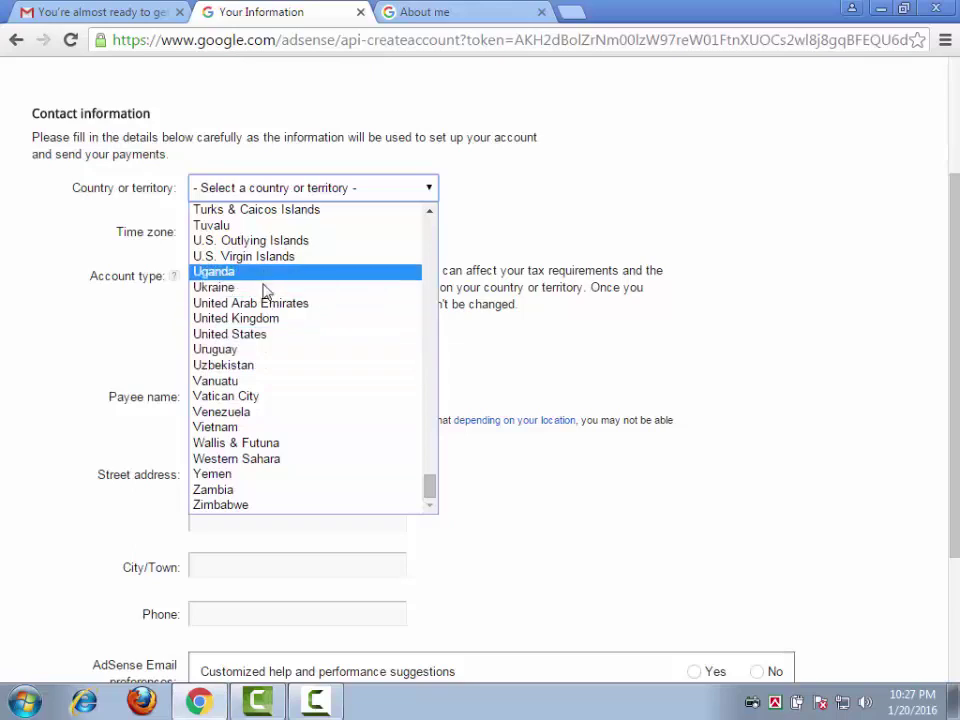
{"action": "left_click", "coordinate": [266, 334]}
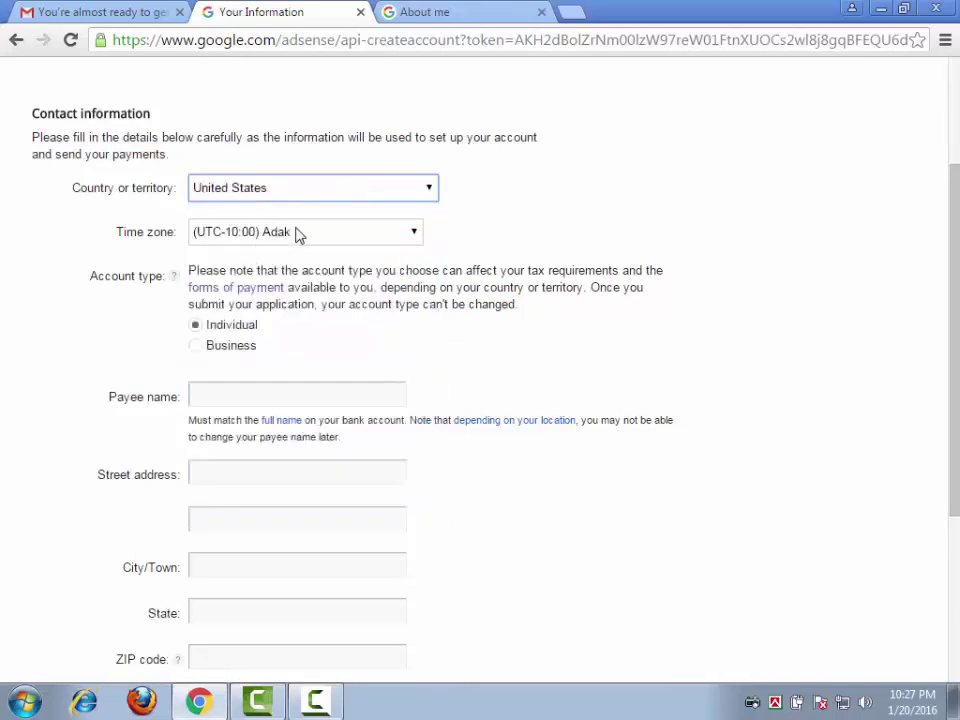
Step: Set the time zone in the AdSense contact information to (UTC-05:00) New York
{"action": "left_click", "coordinate": [297, 233]}
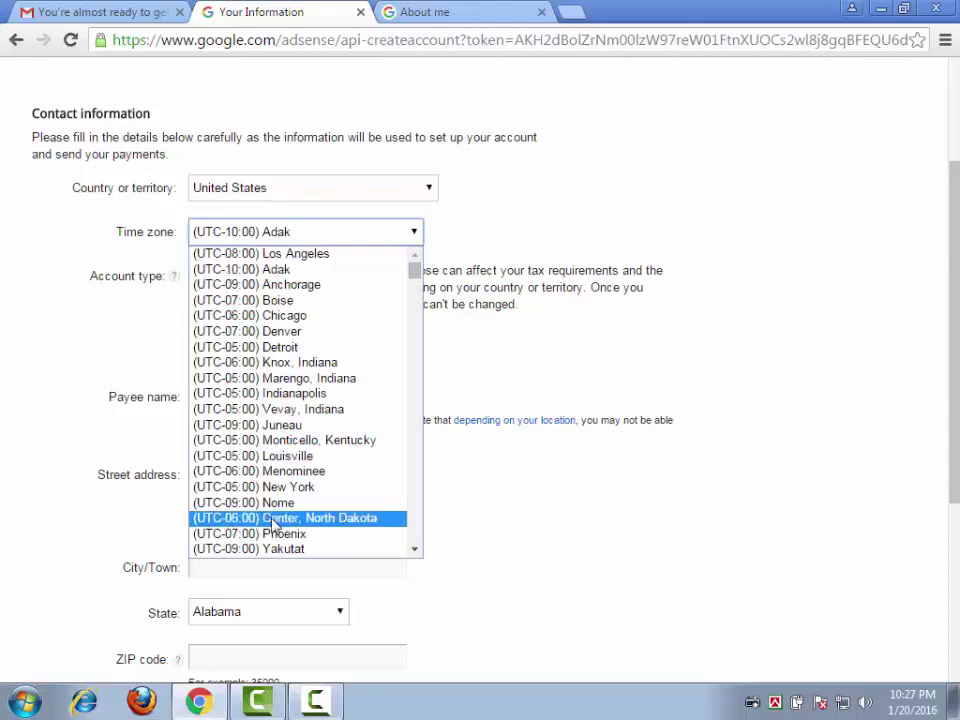
{"action": "scroll", "coordinate": [265, 510], "scroll_direction": "down", "scroll_amount": 5}
{"action": "scroll", "coordinate": [235, 497], "scroll_direction": "down", "scroll_amount": 10}
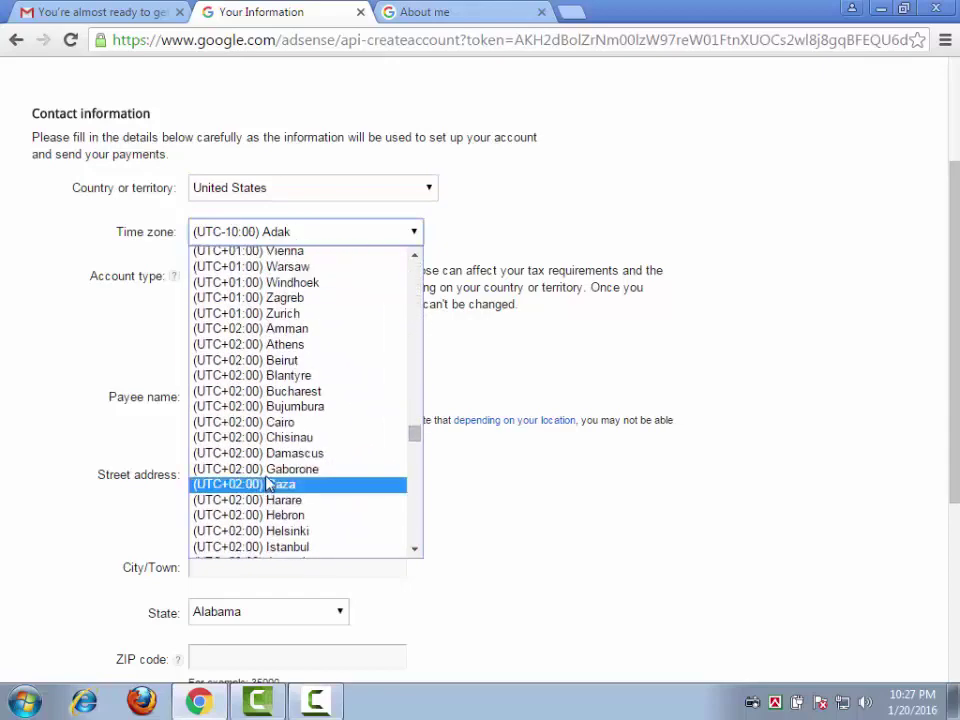
{"action": "scroll", "coordinate": [240, 465], "scroll_direction": "up", "scroll_amount": 3}
{"action": "scroll", "coordinate": [260, 430], "scroll_direction": "up", "scroll_amount": 8}
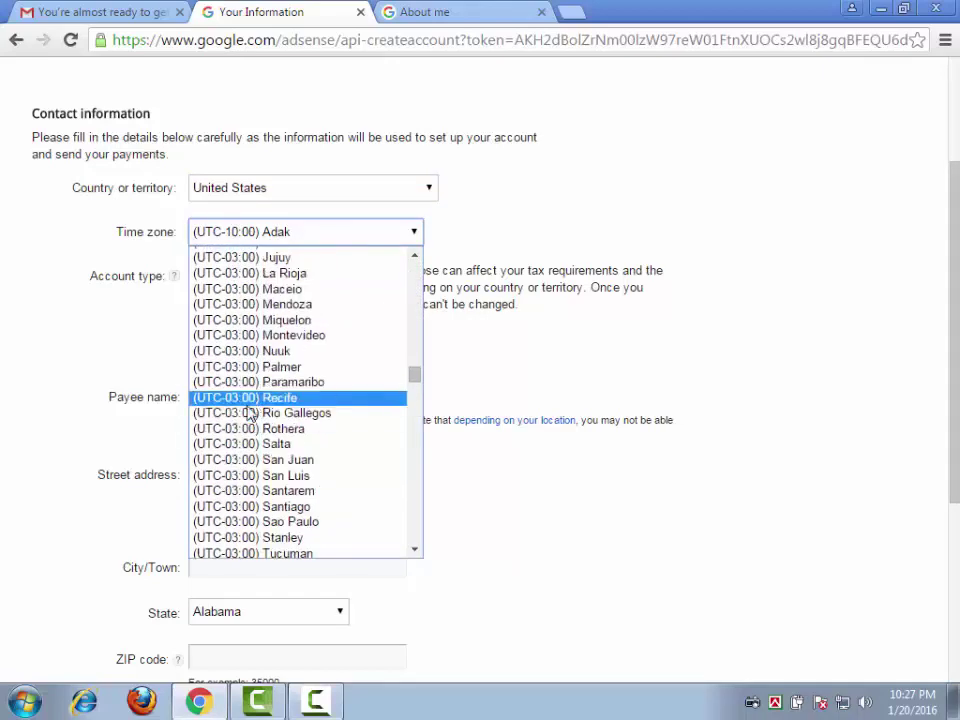
{"action": "scroll", "coordinate": [300, 396], "scroll_direction": "down", "scroll_amount": 14}
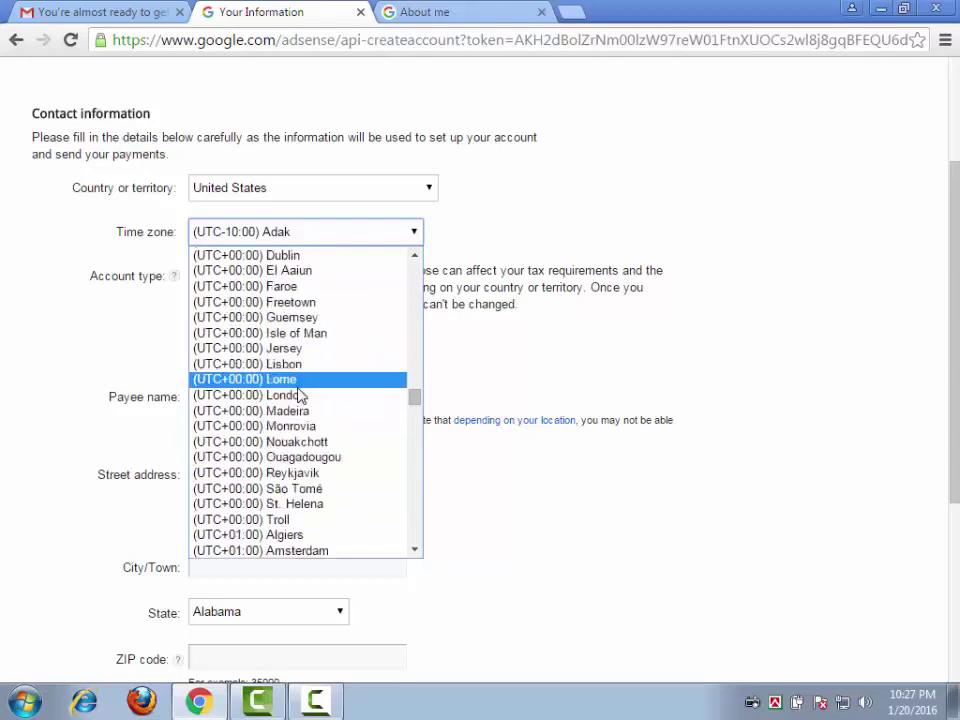
{"action": "scroll", "coordinate": [297, 388], "scroll_direction": "up", "scroll_amount": 14}
{"action": "scroll", "coordinate": [296, 388], "scroll_direction": "up", "scroll_amount": 15}
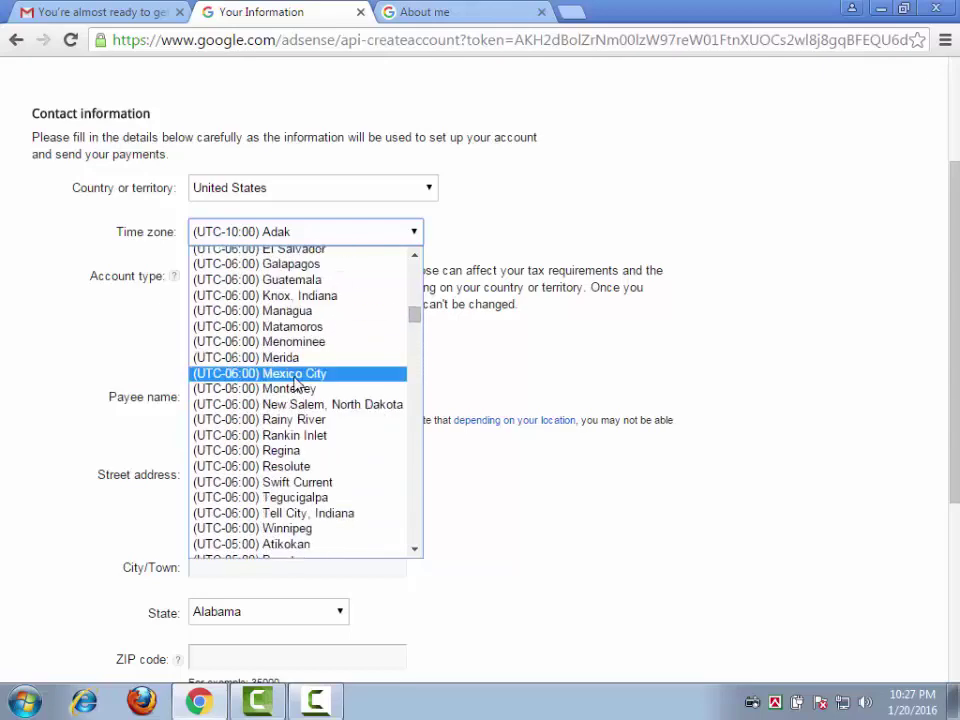
{"action": "scroll", "coordinate": [296, 468], "scroll_direction": "down", "scroll_amount": 8}
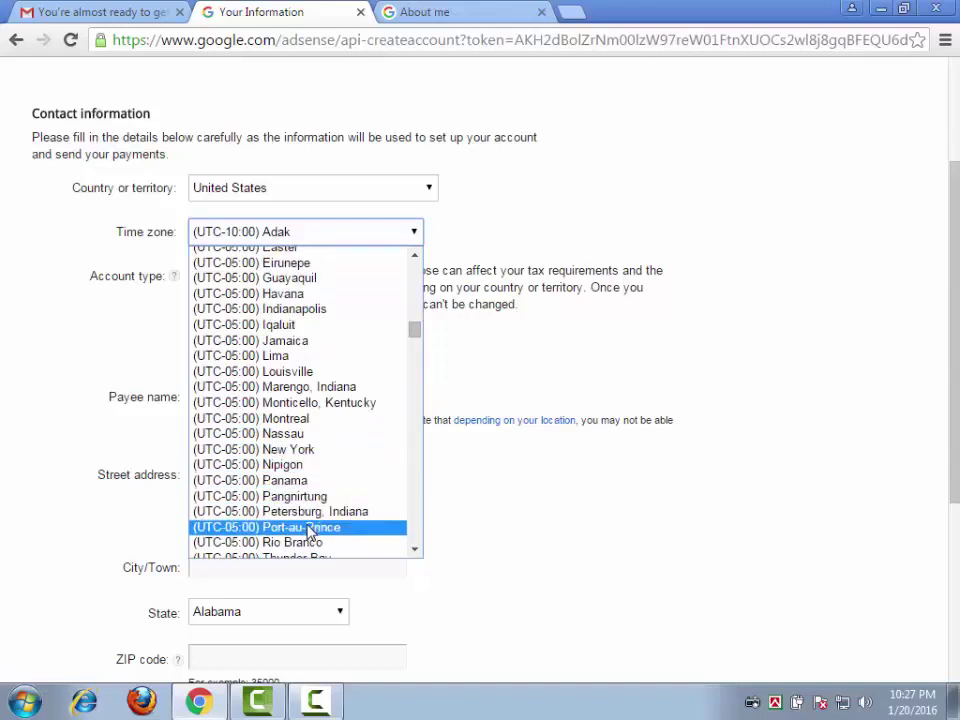
{"action": "scroll", "coordinate": [310, 524], "scroll_direction": "down", "scroll_amount": 4}
{"action": "scroll", "coordinate": [300, 452], "scroll_direction": "up", "scroll_amount": 4}
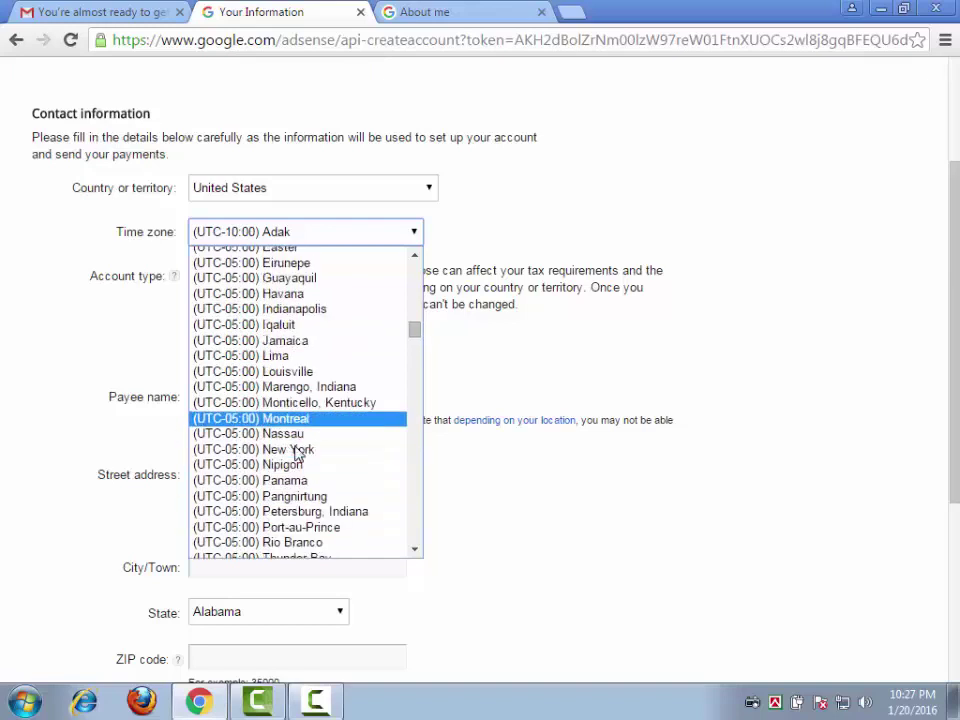
{"action": "left_click", "coordinate": [295, 451]}
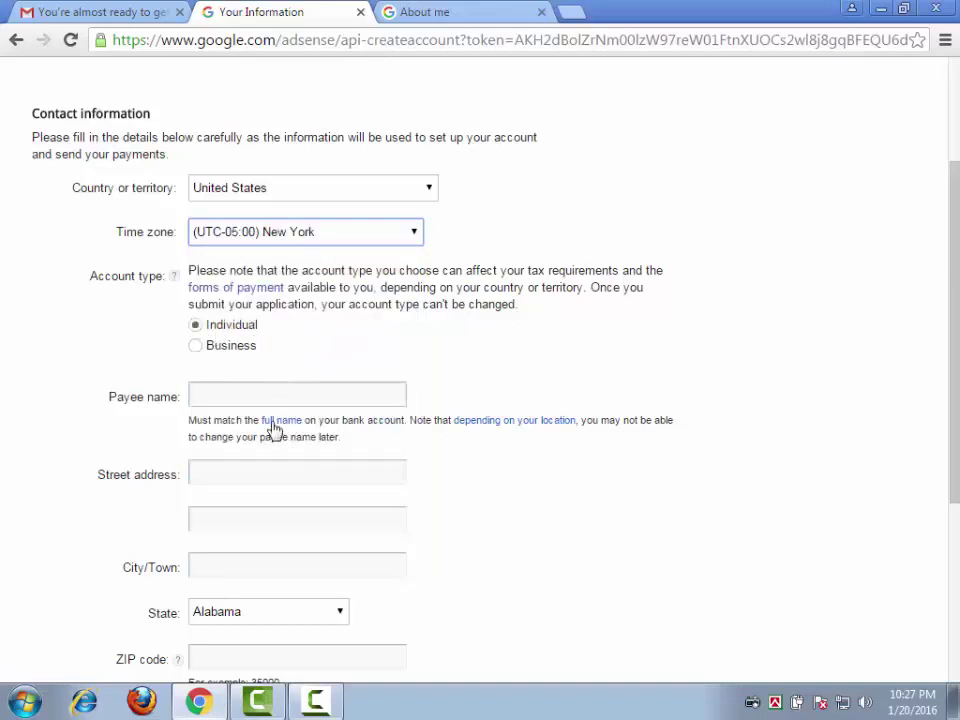
Step: Enter the payee's full name in the AdSense contact information, capitalizing the first letter of the last name
{"action": "left_click", "coordinate": [206, 402]}
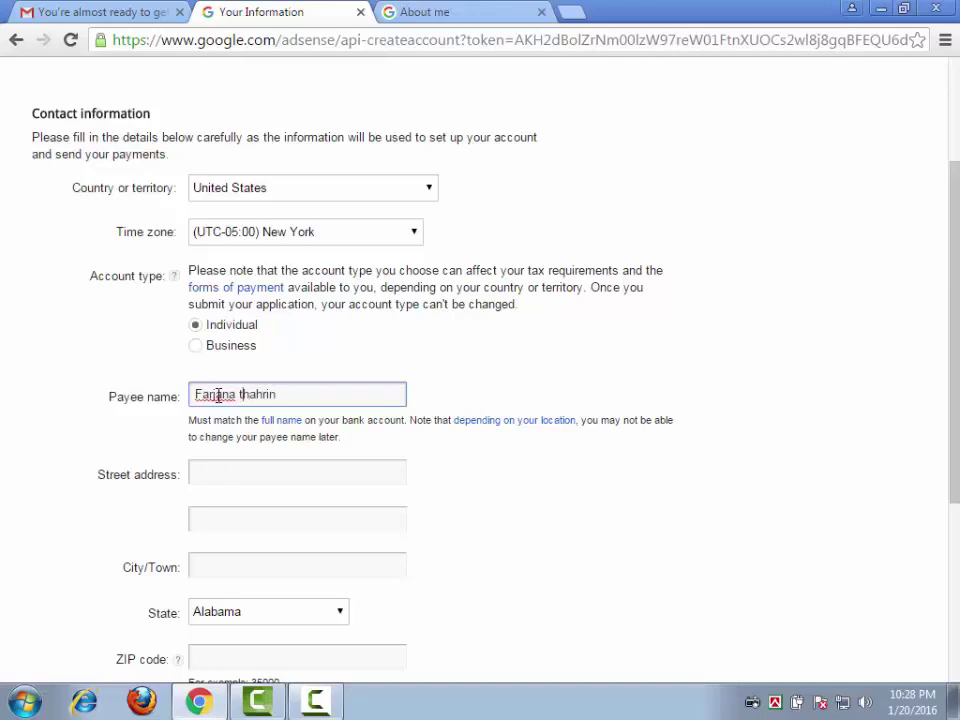
{"action": "key", "text": "BackSpace"}
{"action": "type", "text": "T"}
Step: Fill in the payee's street address and city, and set the state to Florida
{"action": "scroll", "coordinate": [394, 459], "scroll_direction": "down", "scroll_amount": 1}
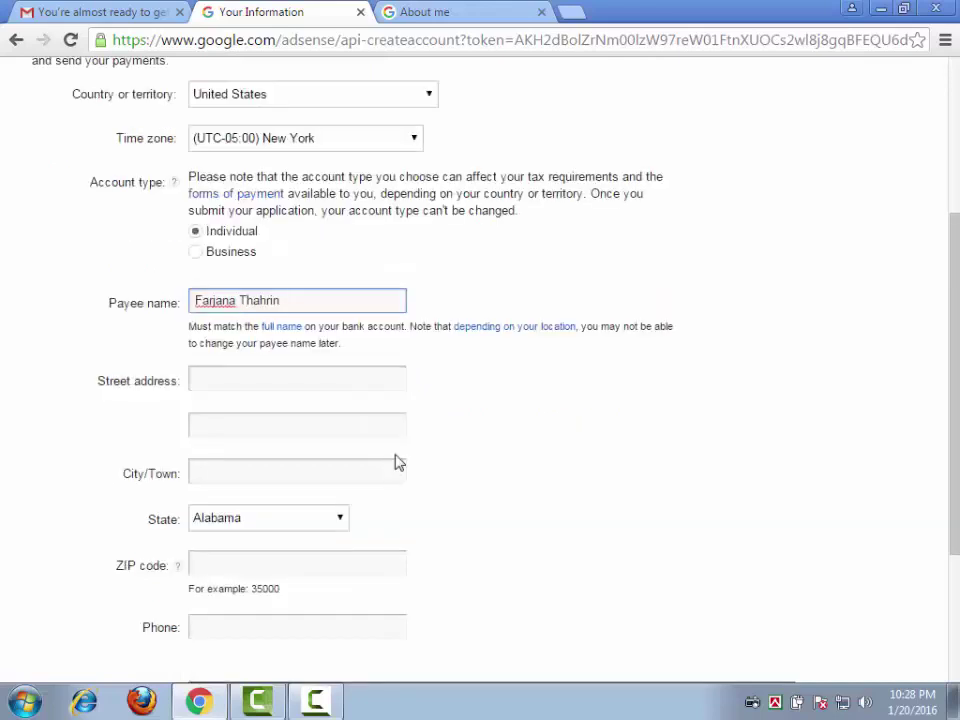
{"action": "left_click", "coordinate": [265, 376]}
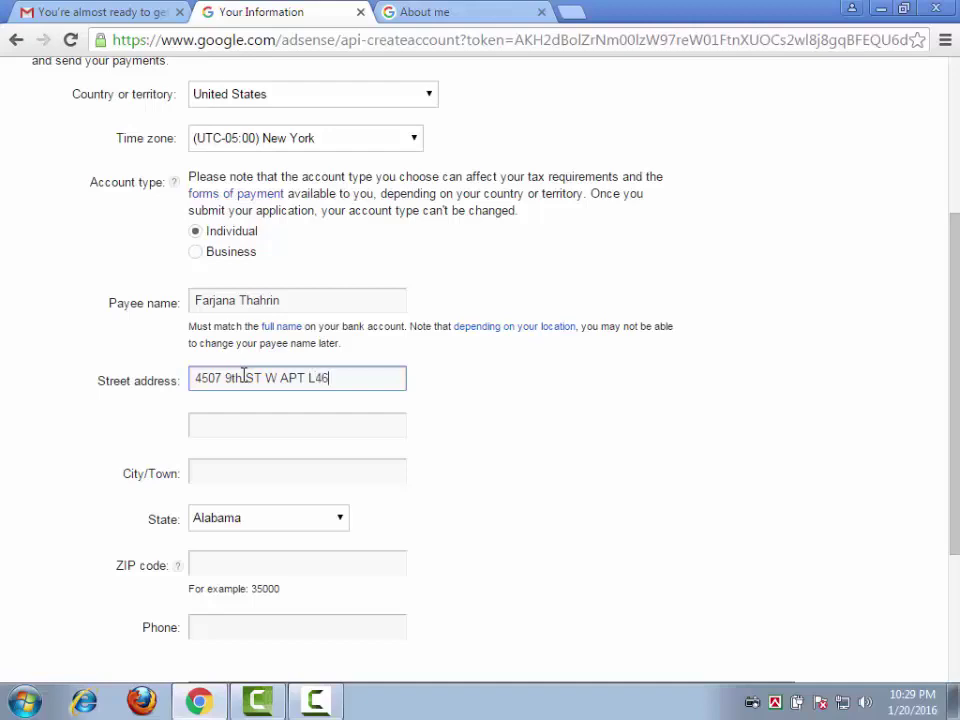
{"action": "left_click", "coordinate": [225, 464]}
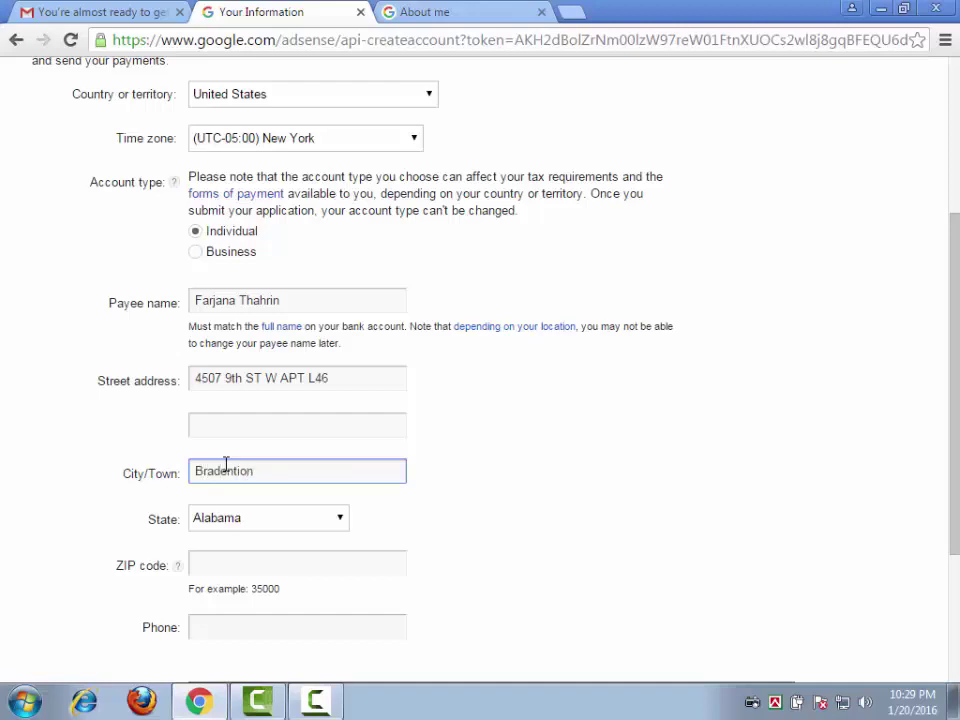
{"action": "left_click", "coordinate": [300, 520]}
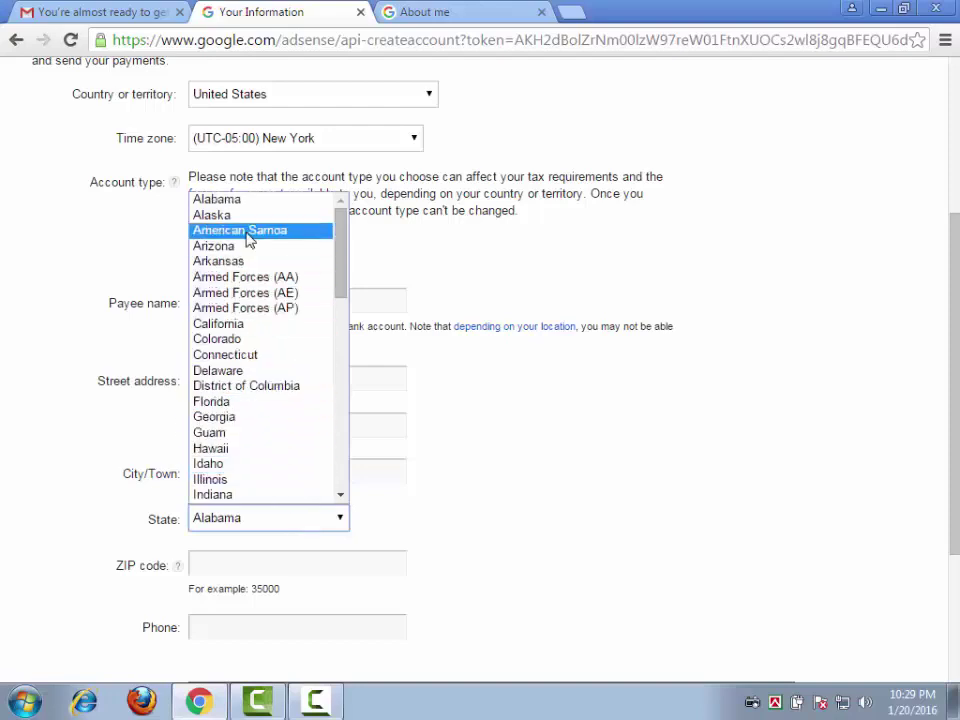
{"action": "left_click", "coordinate": [251, 402]}
Step: Enter the payee's ZIP code and phone number in the contact information
{"action": "scroll", "coordinate": [300, 486], "scroll_direction": "down", "scroll_amount": 2}
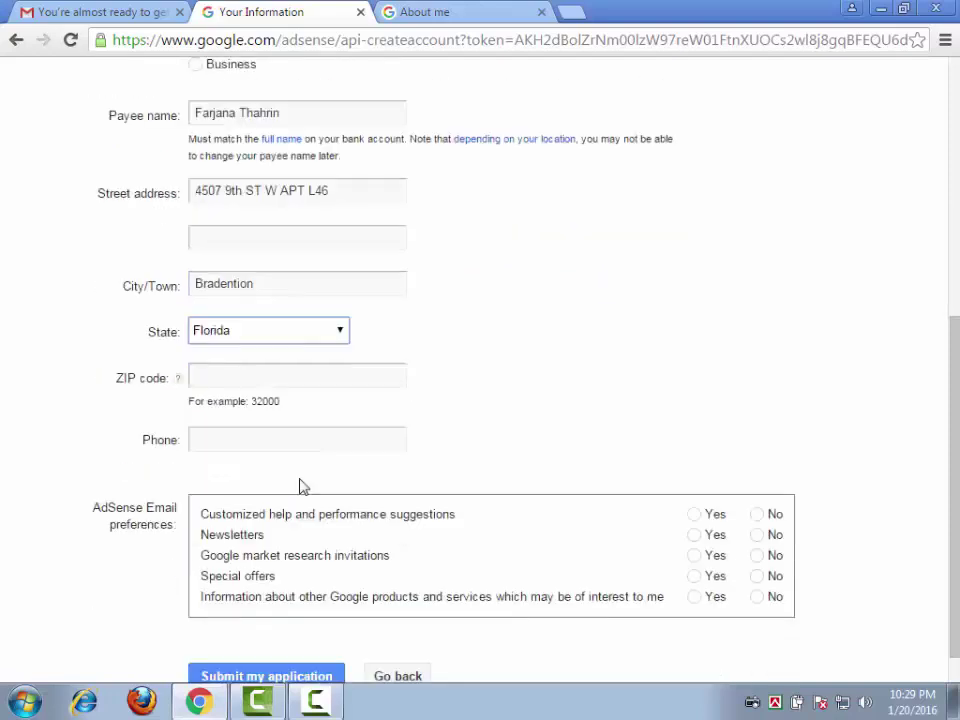
{"action": "left_click", "coordinate": [253, 374]}
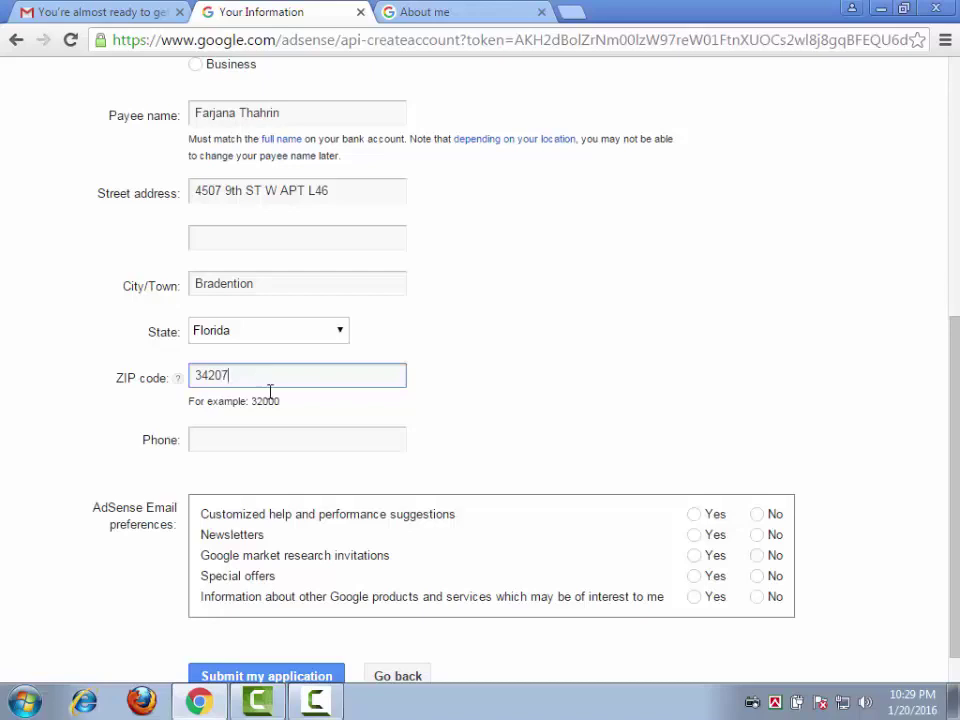
{"action": "scroll", "coordinate": [266, 384], "scroll_direction": "down", "scroll_amount": 1}
{"action": "left_click", "coordinate": [272, 389]}
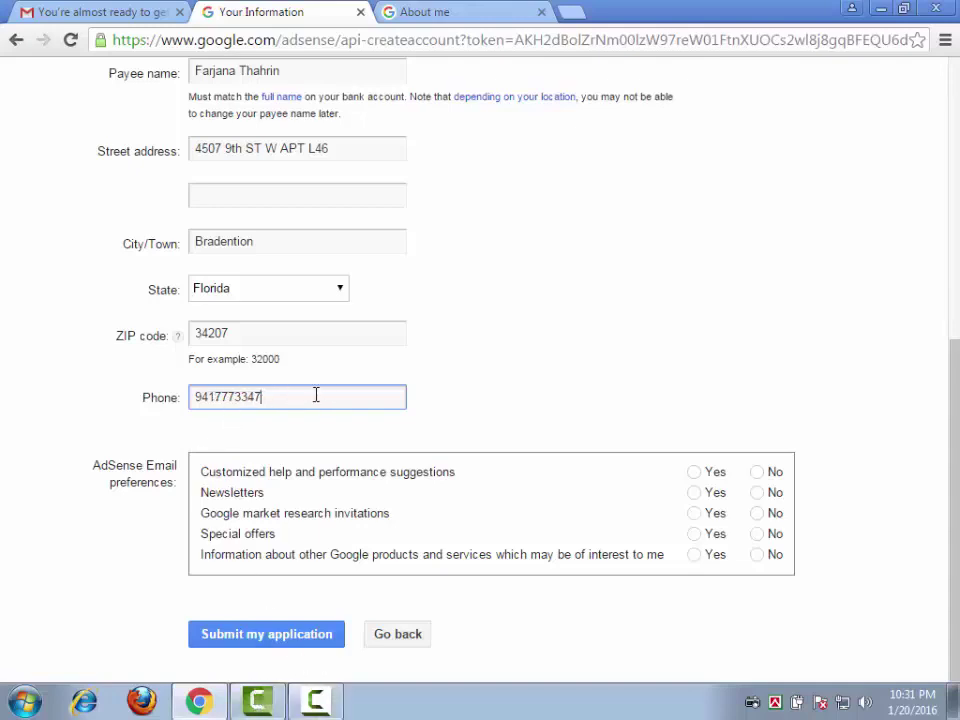
Step: Set all five AdSense email preferences, from customized help to information about other Google products, to Yes
{"action": "left_click", "coordinate": [695, 474]}
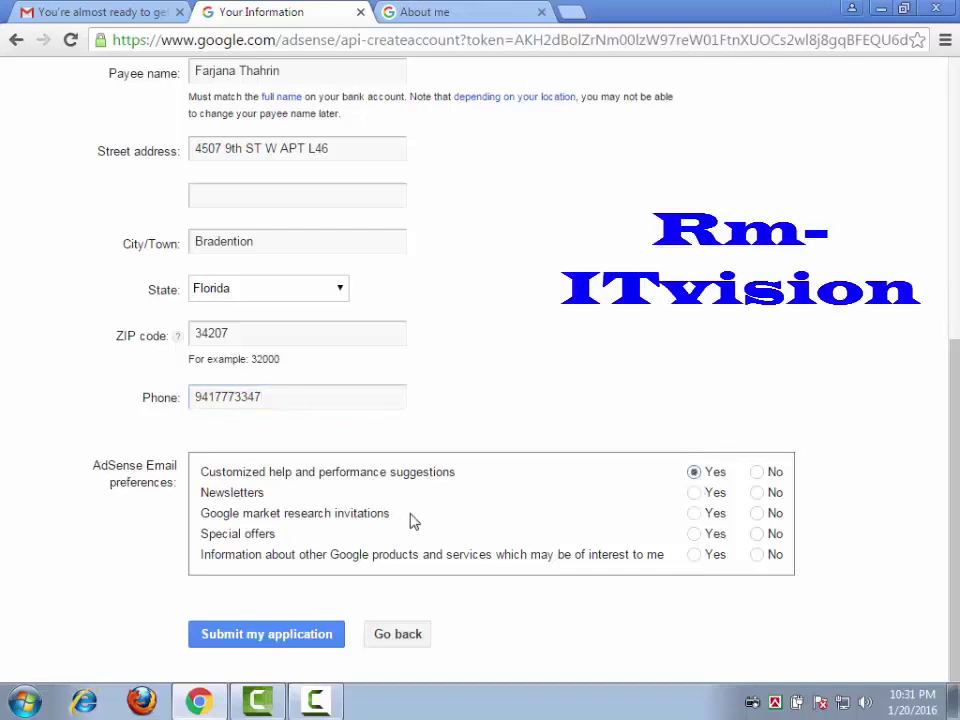
{"action": "left_click", "coordinate": [694, 492]}
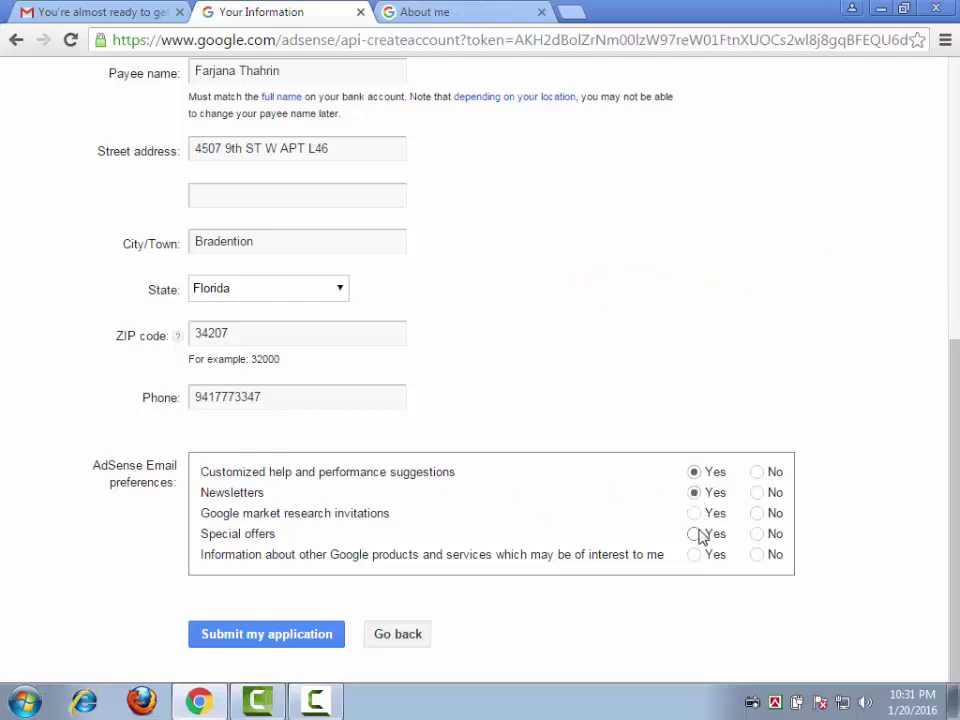
{"action": "left_click", "coordinate": [694, 554]}
{"action": "left_click", "coordinate": [694, 533]}
{"action": "left_click", "coordinate": [694, 513]}
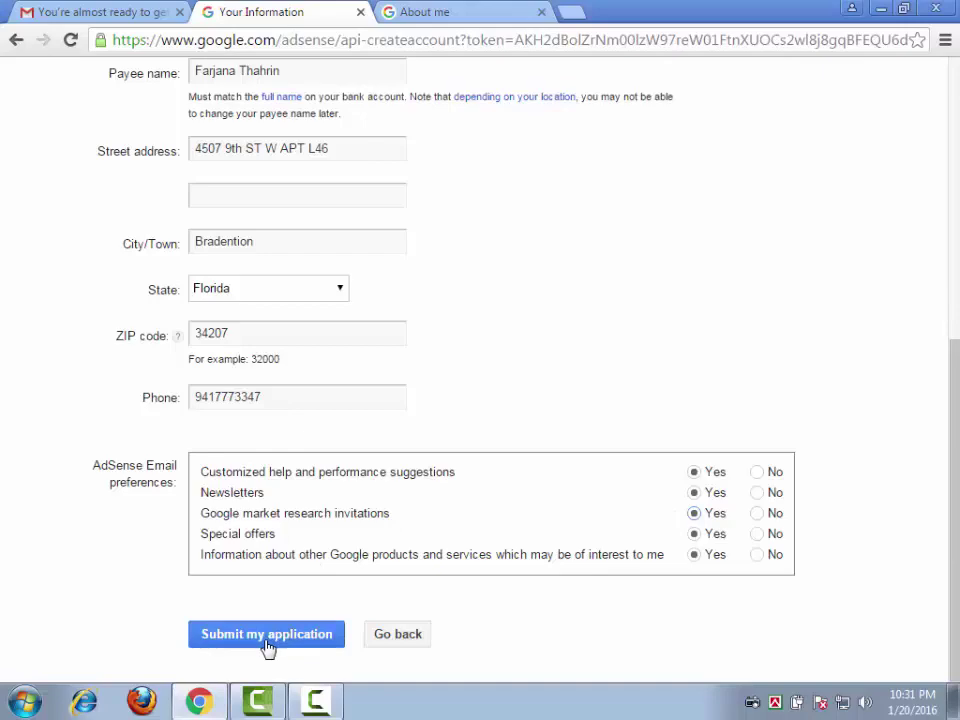
Step: Review the completed contact information, from country and time zone through address, ZIP code, phone and email preferences
{"action": "scroll", "coordinate": [251, 418], "scroll_direction": "up", "scroll_amount": 2}
{"action": "scroll", "coordinate": [256, 314], "scroll_direction": "up", "scroll_amount": 2}
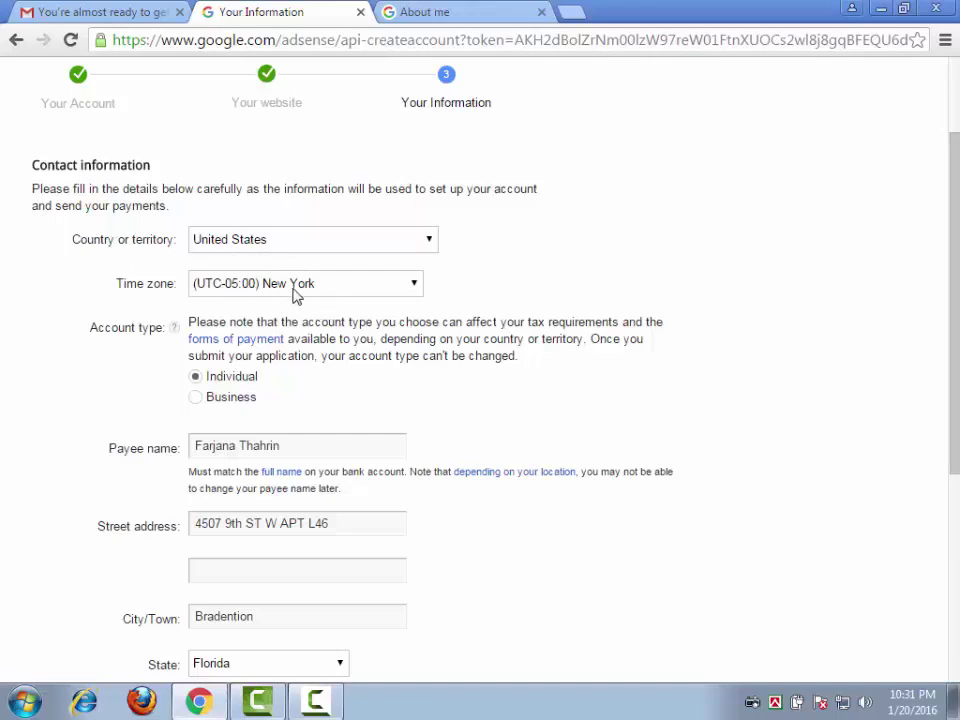
{"action": "scroll", "coordinate": [258, 288], "scroll_direction": "down", "scroll_amount": 1}
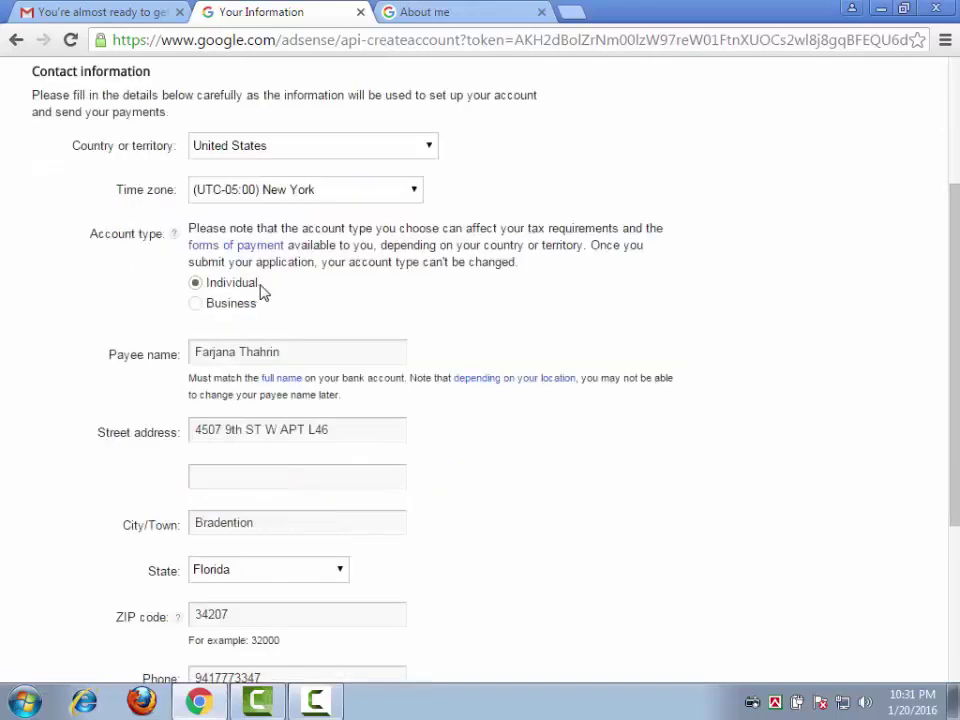
{"action": "scroll", "coordinate": [264, 294], "scroll_direction": "down", "scroll_amount": 2}
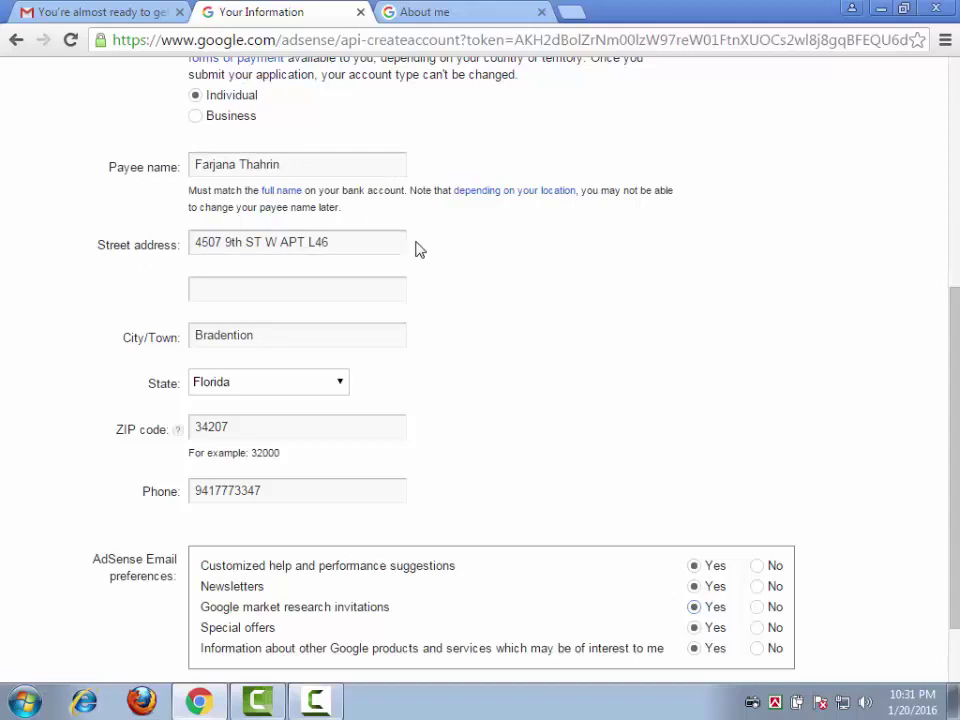
{"action": "scroll", "coordinate": [420, 250], "scroll_direction": "down", "scroll_amount": 1}
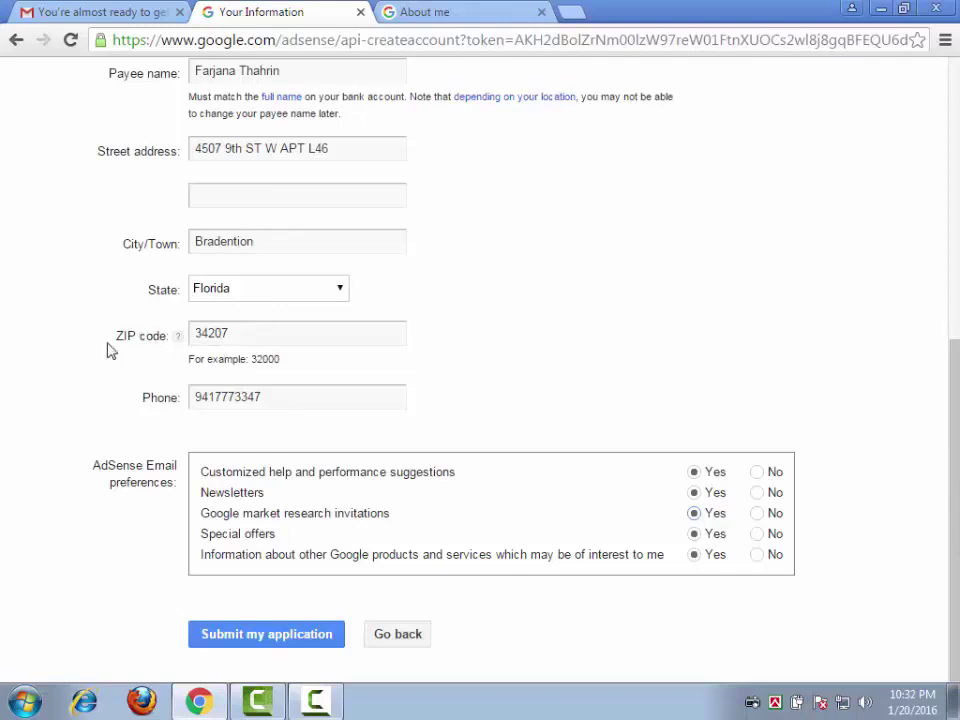
{"action": "left_click", "coordinate": [246, 334]}
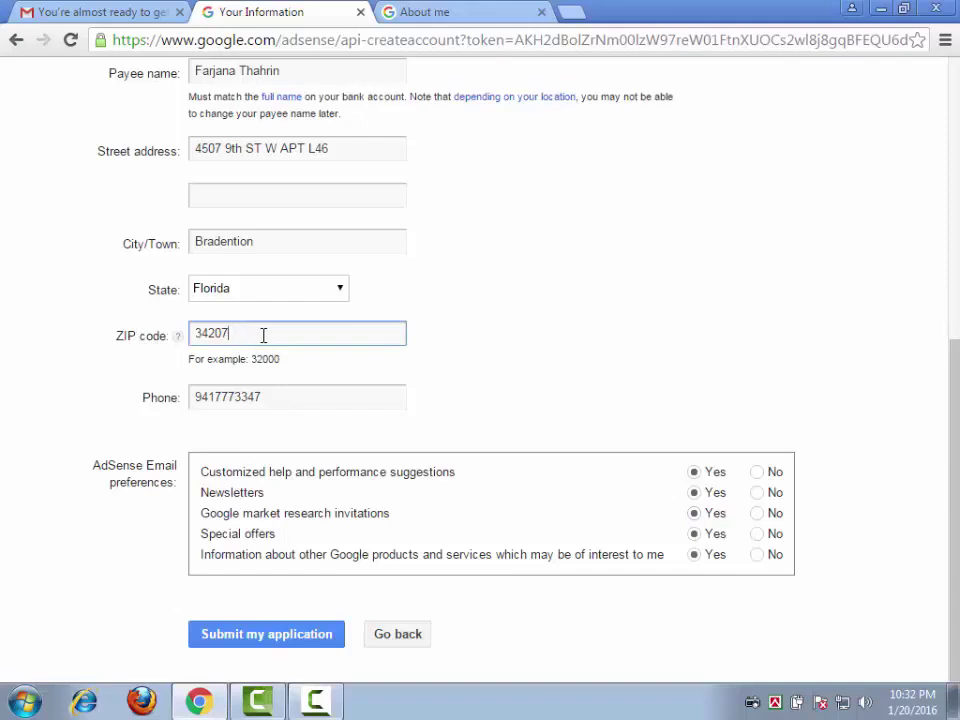
{"action": "left_click", "coordinate": [285, 396]}
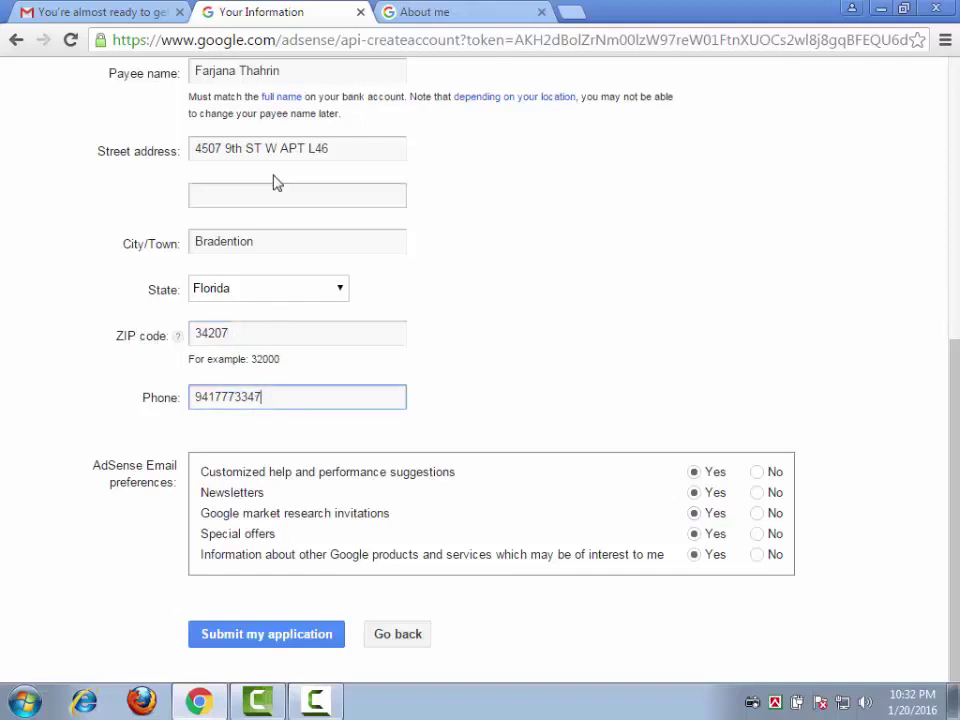
{"action": "scroll", "coordinate": [274, 120], "scroll_direction": "up", "scroll_amount": 2}
{"action": "scroll", "coordinate": [280, 112], "scroll_direction": "up", "scroll_amount": 2}
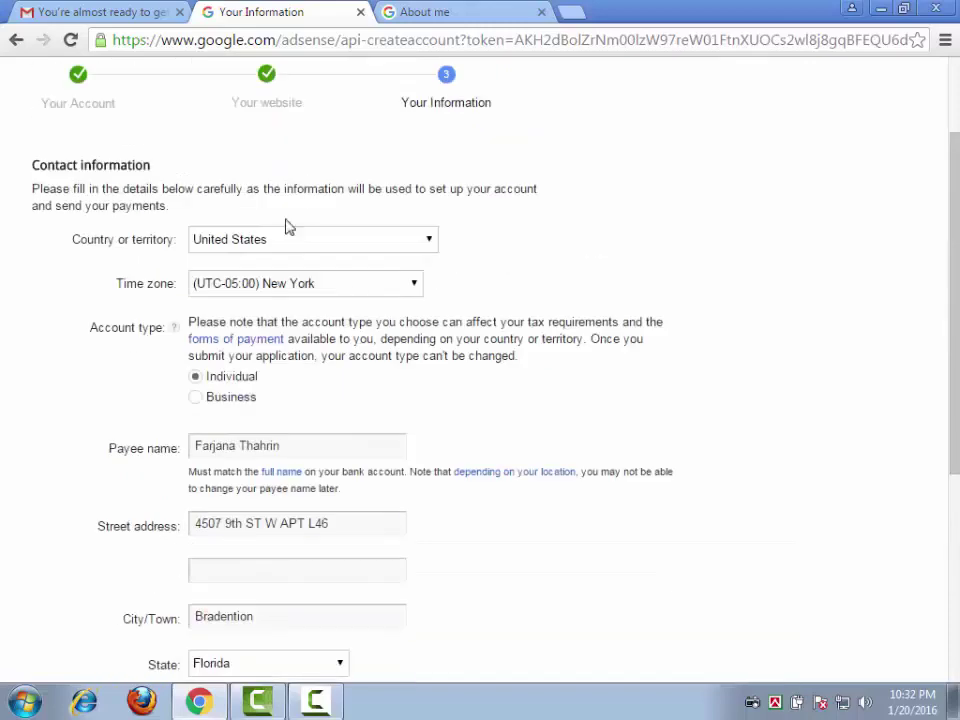
{"action": "scroll", "coordinate": [310, 268], "scroll_direction": "down", "scroll_amount": 2}
{"action": "scroll", "coordinate": [310, 268], "scroll_direction": "down", "scroll_amount": 2}
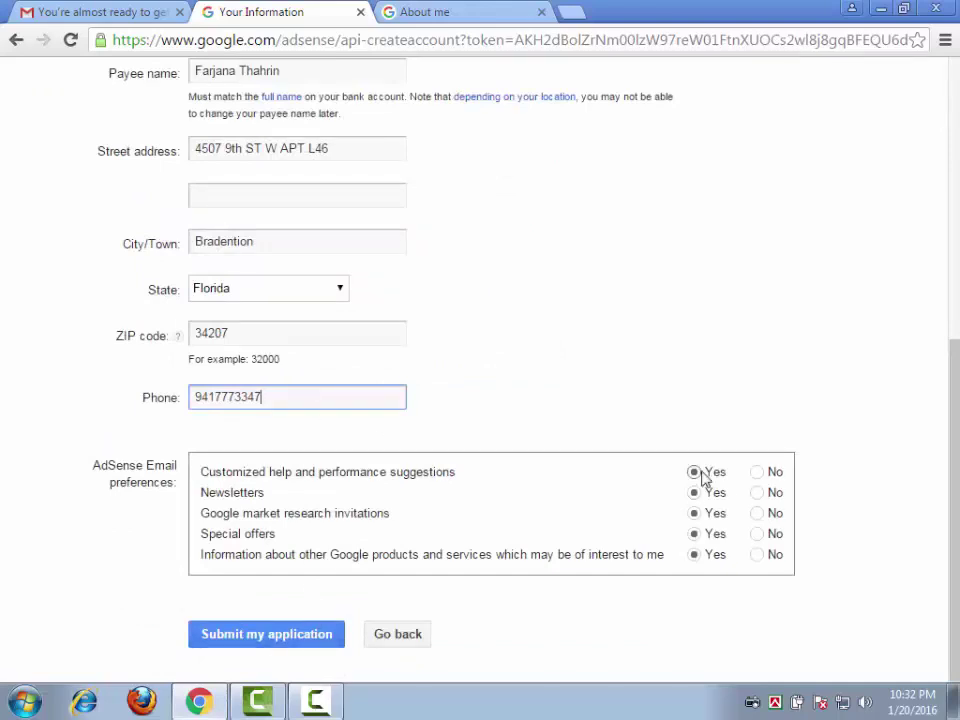
Step: Submit the AdSense application, skim the Terms and Conditions, and accept the agreement
{"action": "left_click", "coordinate": [258, 637]}
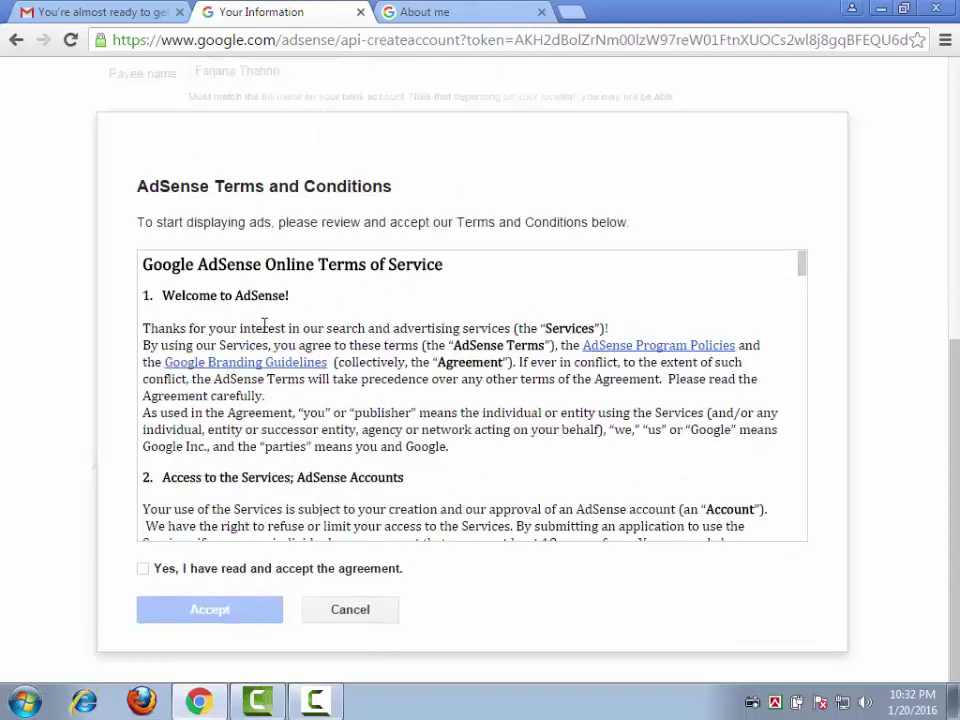
{"action": "scroll", "coordinate": [272, 340], "scroll_direction": "down", "scroll_amount": 20}
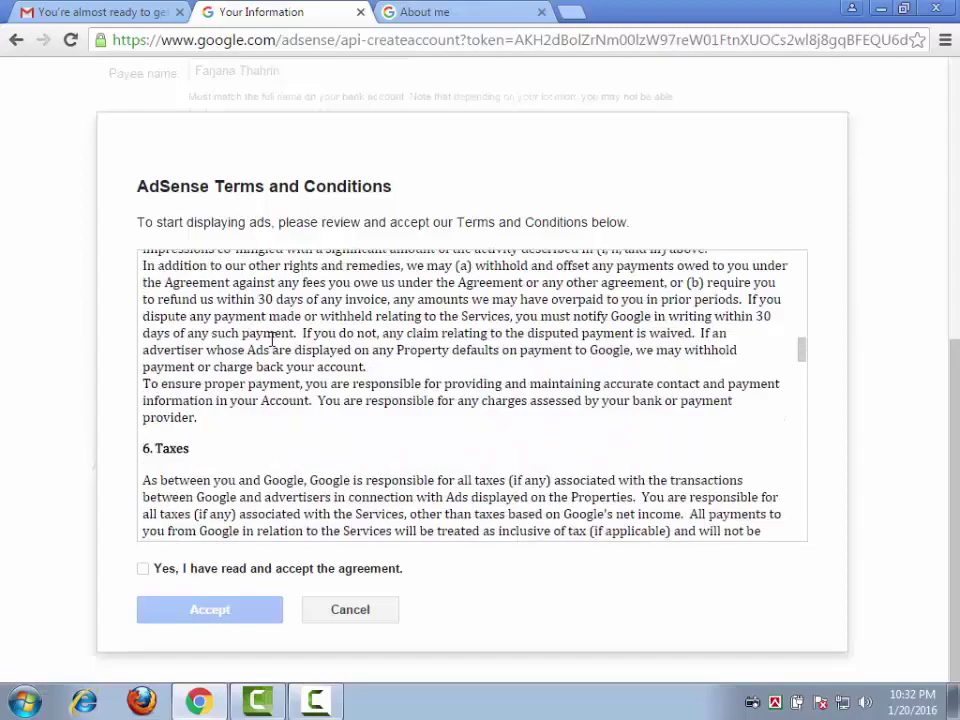
{"action": "scroll", "coordinate": [266, 315], "scroll_direction": "up", "scroll_amount": 5}
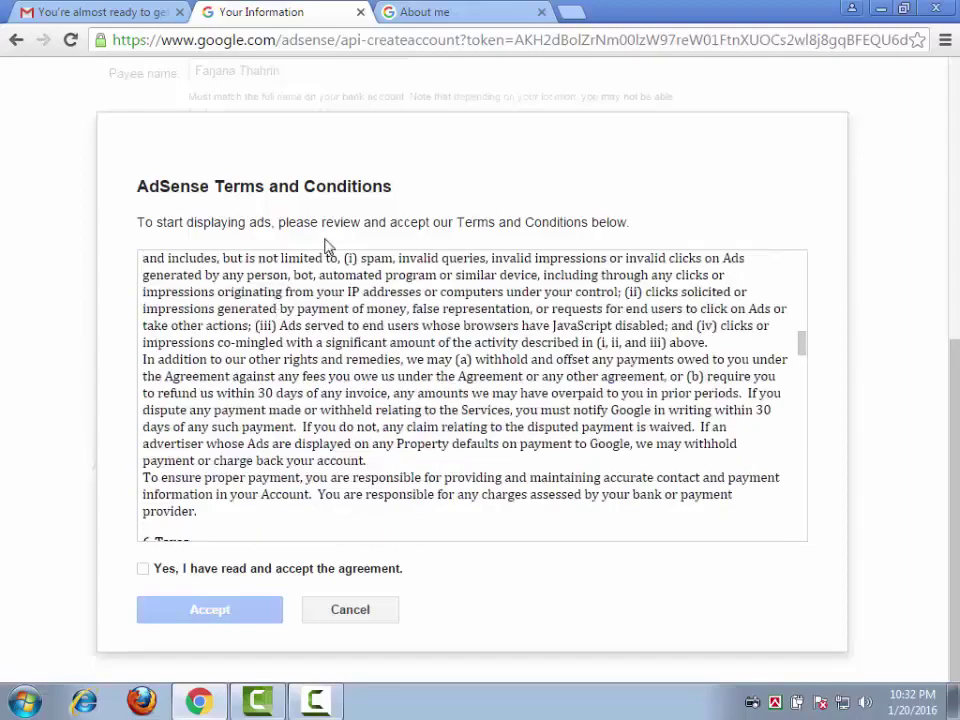
{"action": "scroll", "coordinate": [305, 290], "scroll_direction": "up", "scroll_amount": 10}
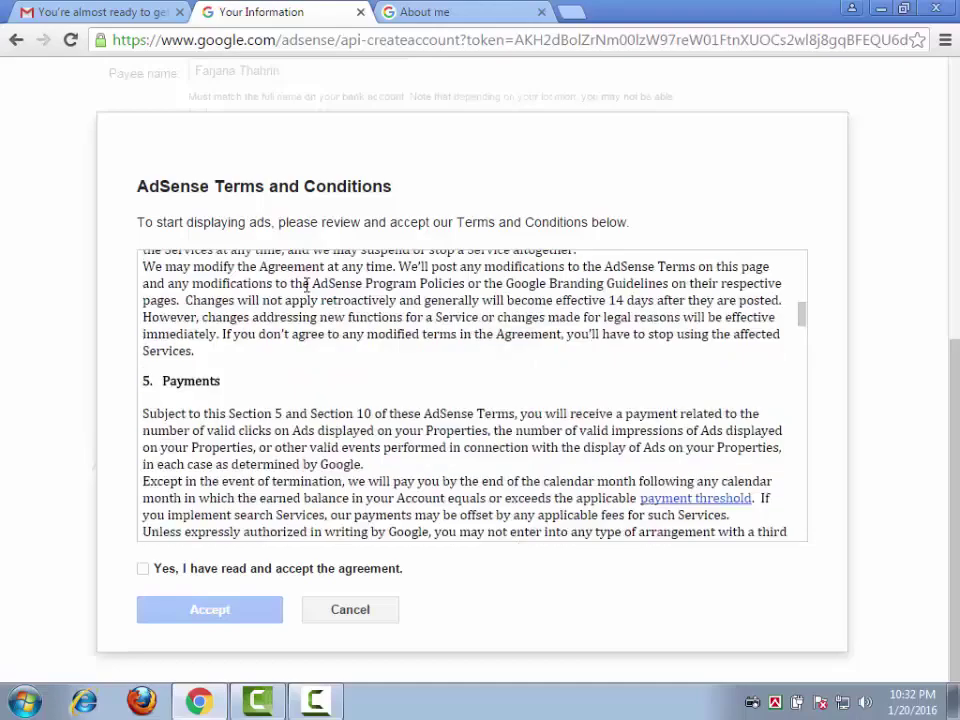
{"action": "scroll", "coordinate": [302, 285], "scroll_direction": "down", "scroll_amount": 12}
{"action": "scroll", "coordinate": [287, 303], "scroll_direction": "down", "scroll_amount": 10}
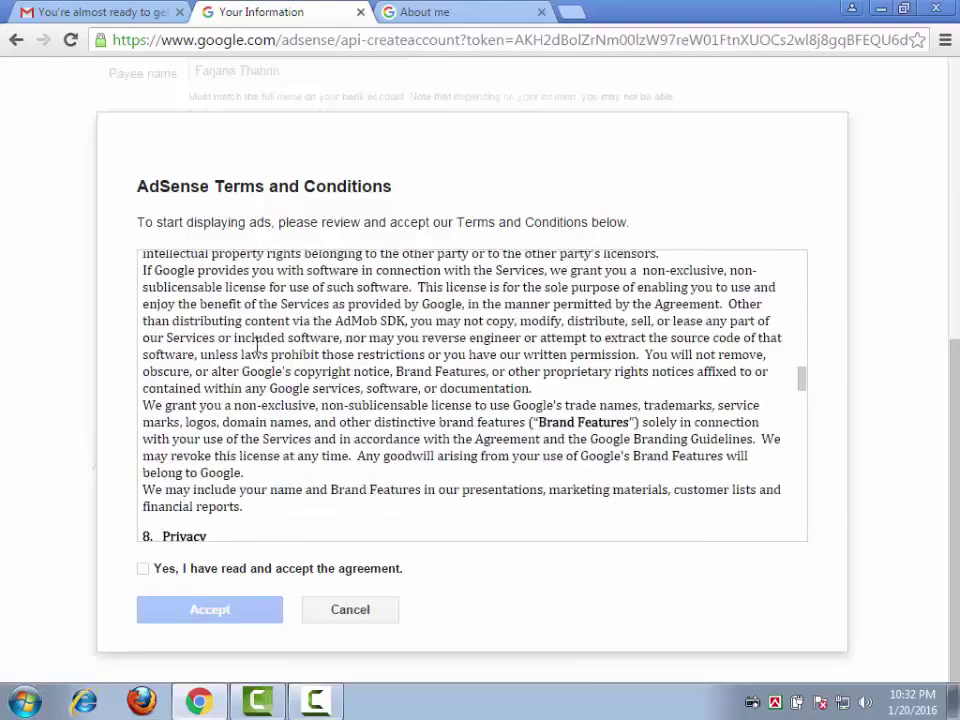
{"action": "left_click", "coordinate": [143, 569]}
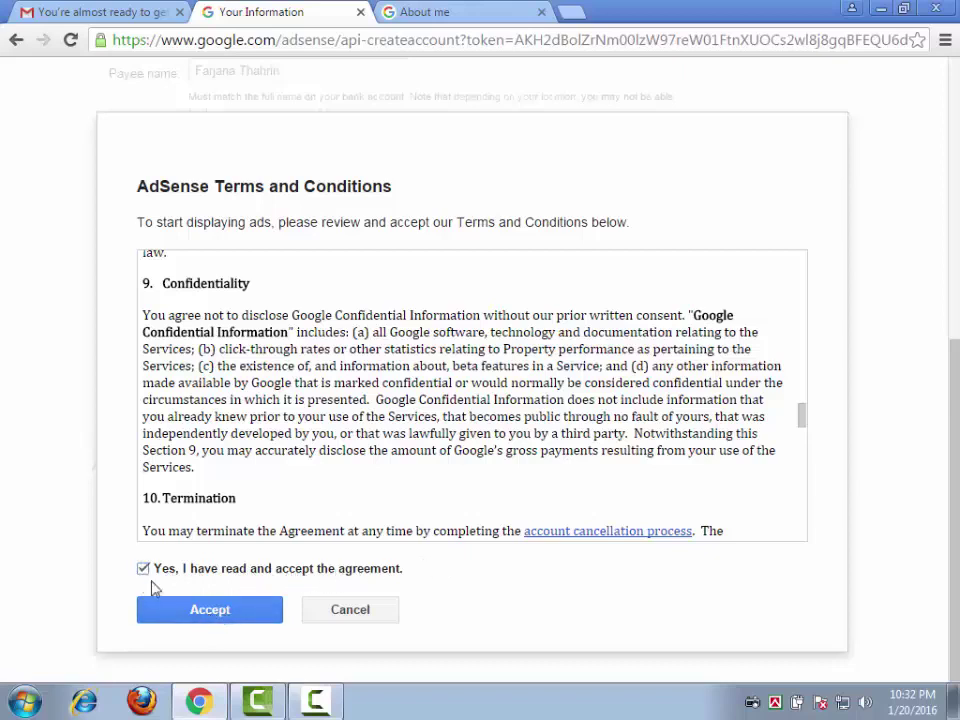
{"action": "left_click", "coordinate": [209, 613]}
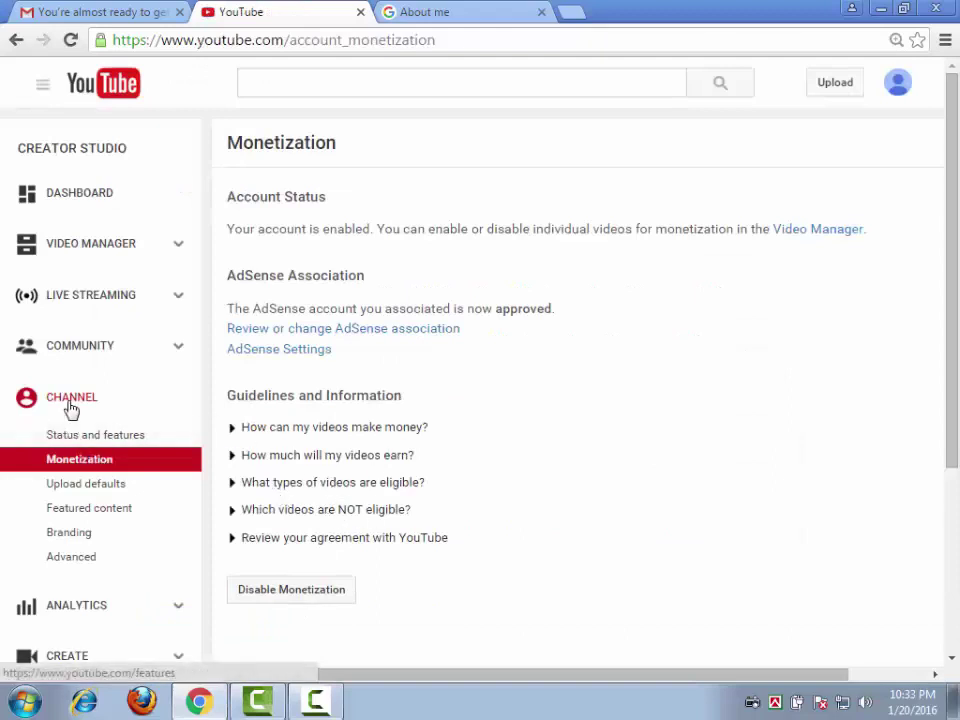
Step: Check the channel's Advanced settings and its AdSense association on the Monetization page
{"action": "left_click", "coordinate": [84, 462]}
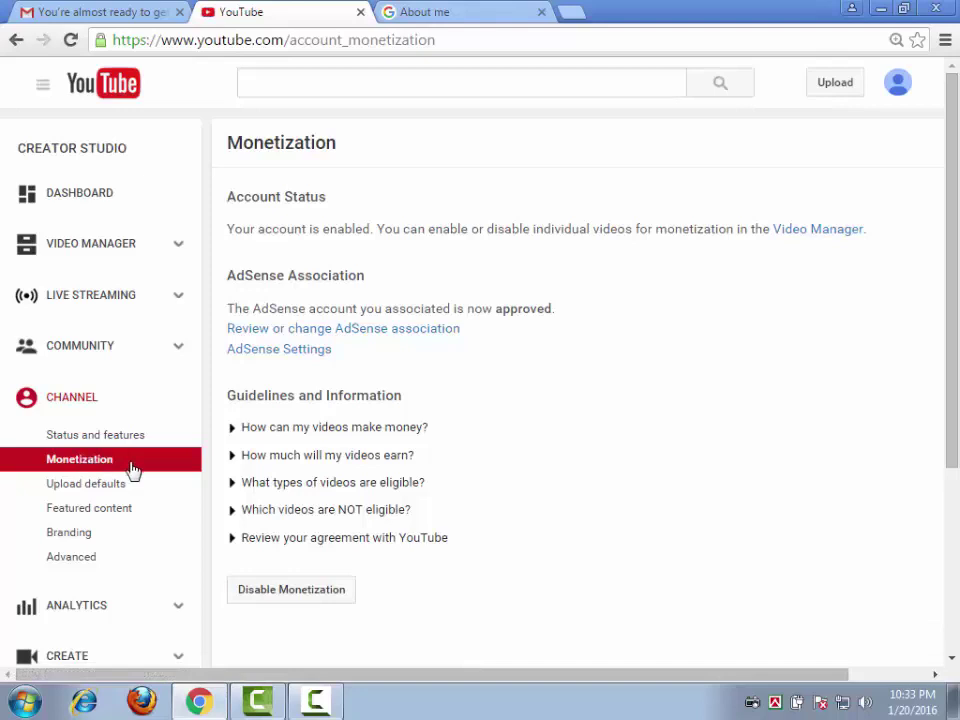
{"action": "left_click", "coordinate": [97, 559]}
{"action": "scroll", "coordinate": [96, 559], "scroll_direction": "down", "scroll_amount": 1}
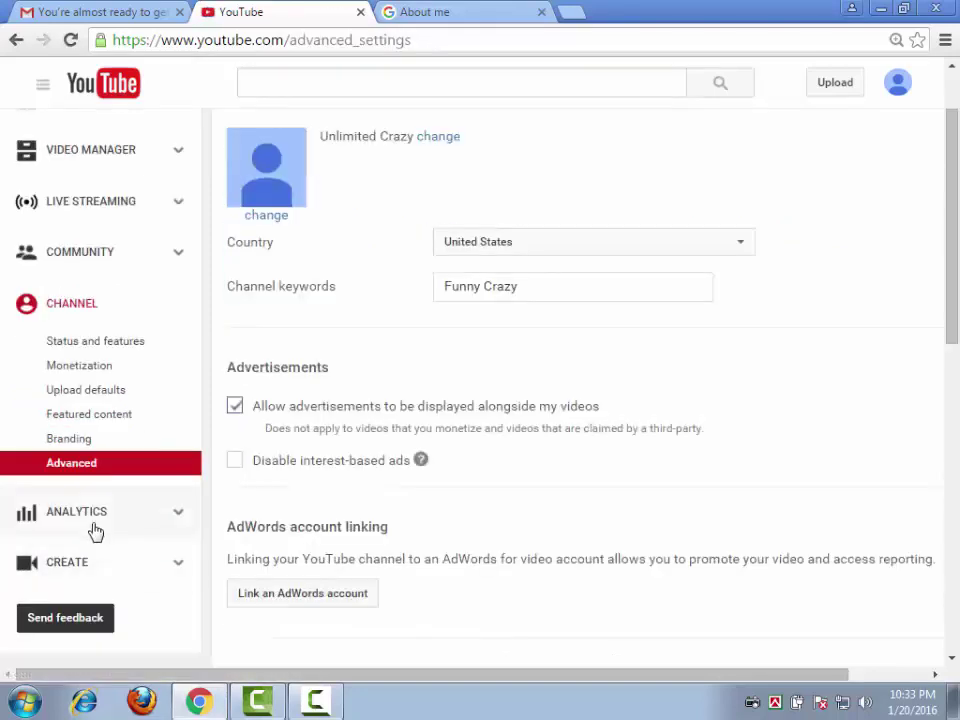
{"action": "left_click", "coordinate": [77, 367]}
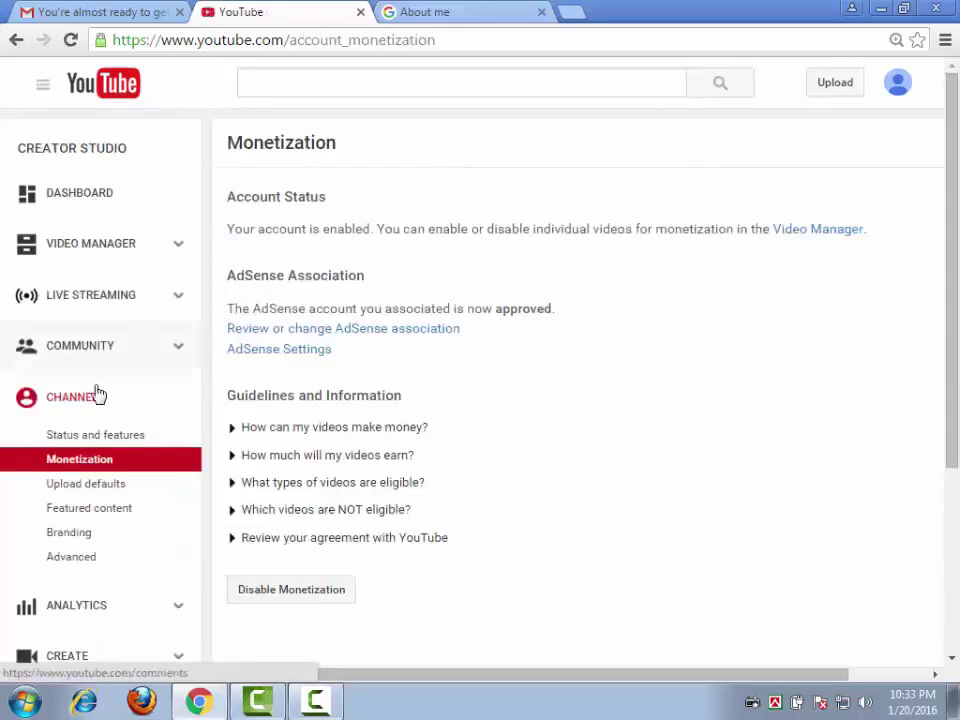
Step: Examine the channel's account standing and feature list under Status and features
{"action": "left_click", "coordinate": [104, 437]}
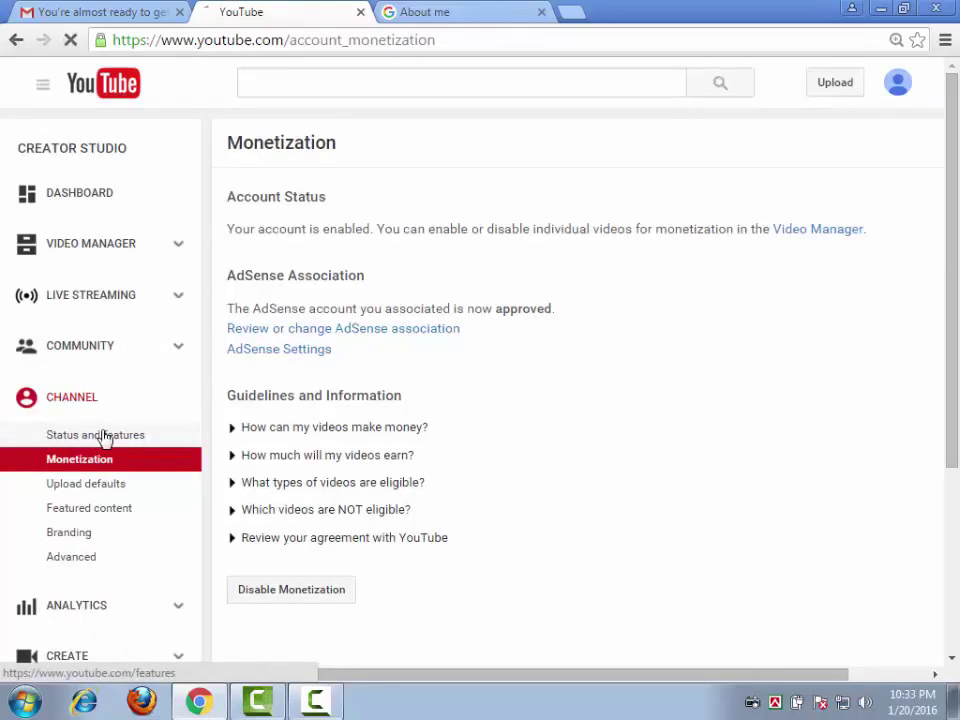
{"action": "scroll", "coordinate": [351, 412], "scroll_direction": "down", "scroll_amount": 2}
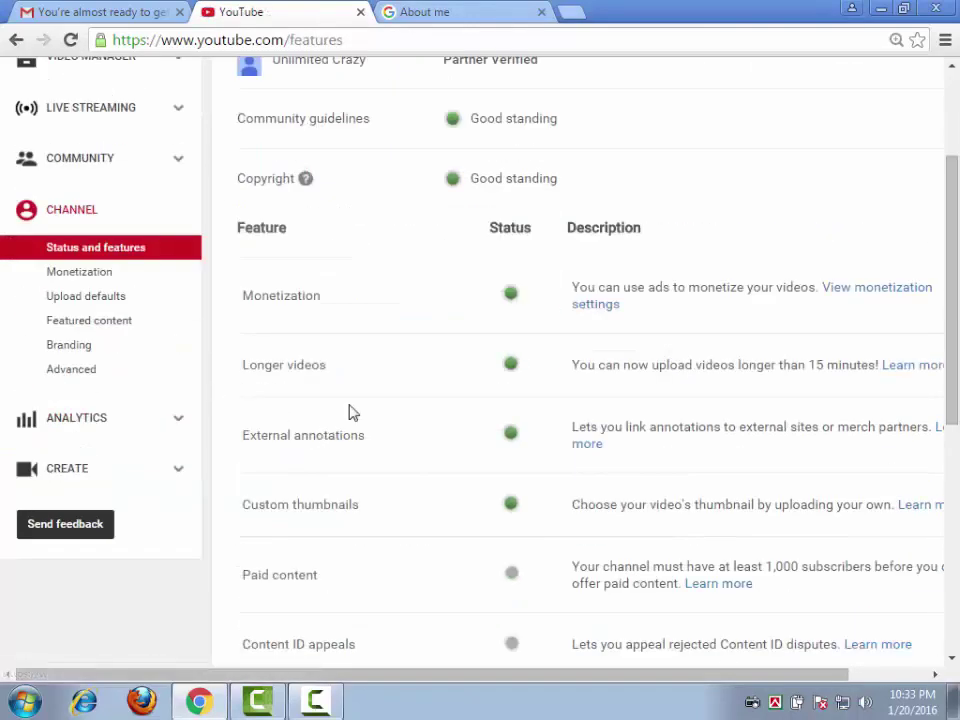
{"action": "scroll", "coordinate": [351, 412], "scroll_direction": "down", "scroll_amount": 1}
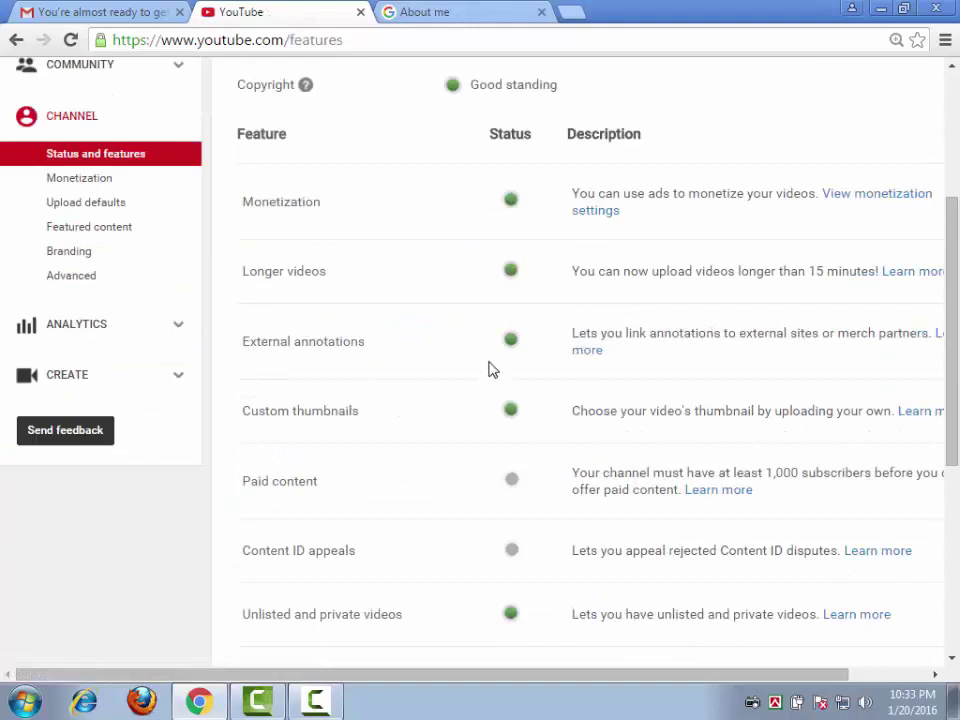
{"action": "scroll", "coordinate": [489, 372], "scroll_direction": "up", "scroll_amount": 1}
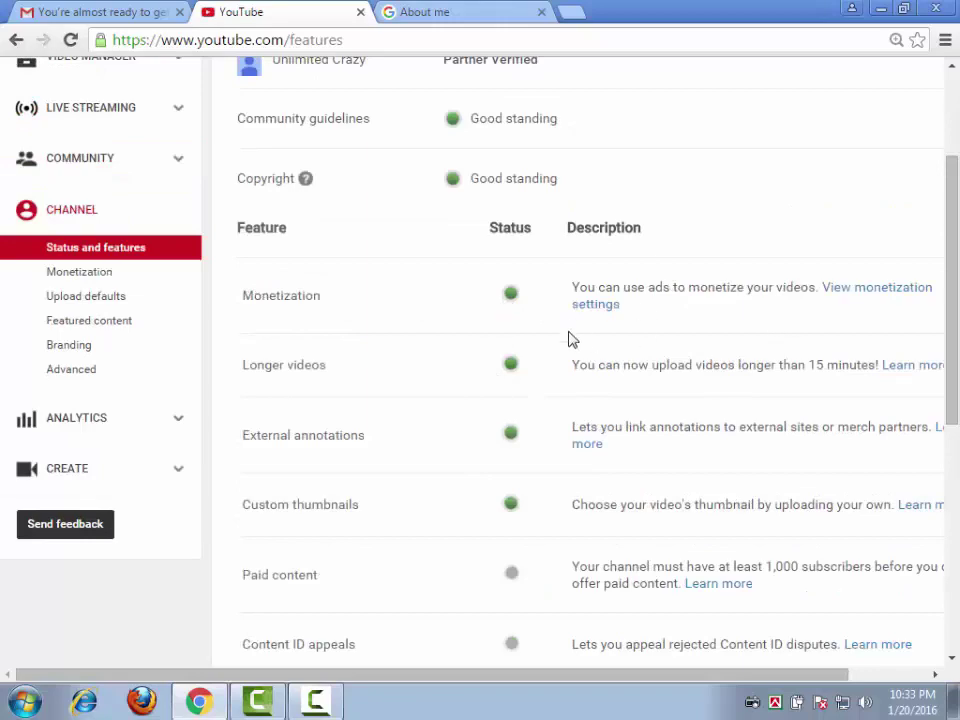
{"action": "scroll", "coordinate": [620, 272], "scroll_direction": "up", "scroll_amount": 2}
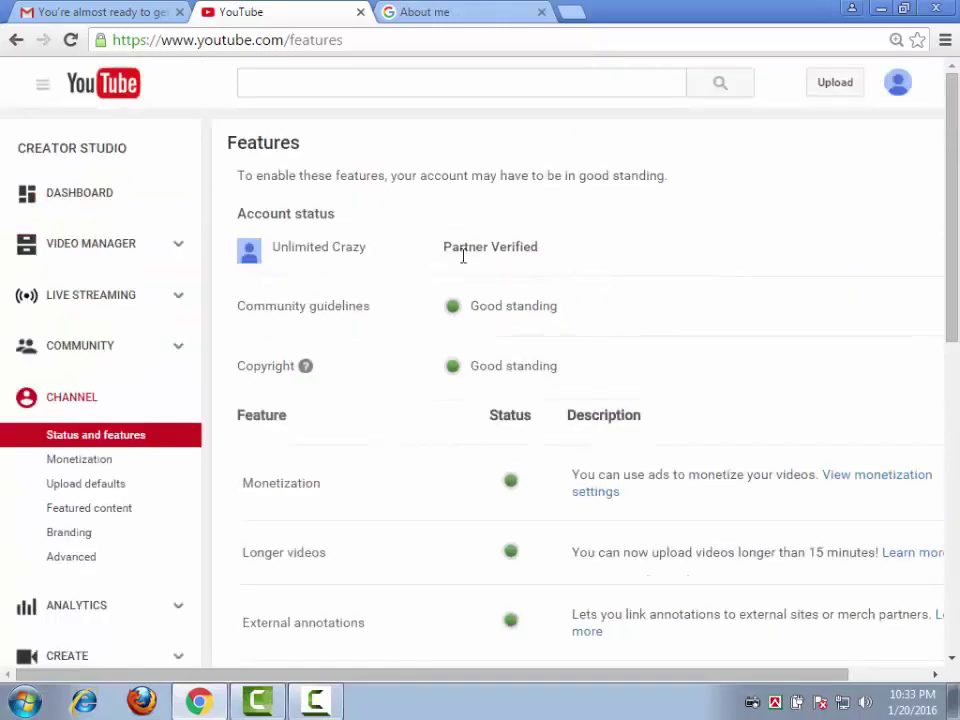
{"action": "scroll", "coordinate": [435, 257], "scroll_direction": "down", "scroll_amount": 4}
Step: Open the channel's own page and examine its web address, banner, description and uploads section
{"action": "left_click", "coordinate": [42, 85]}
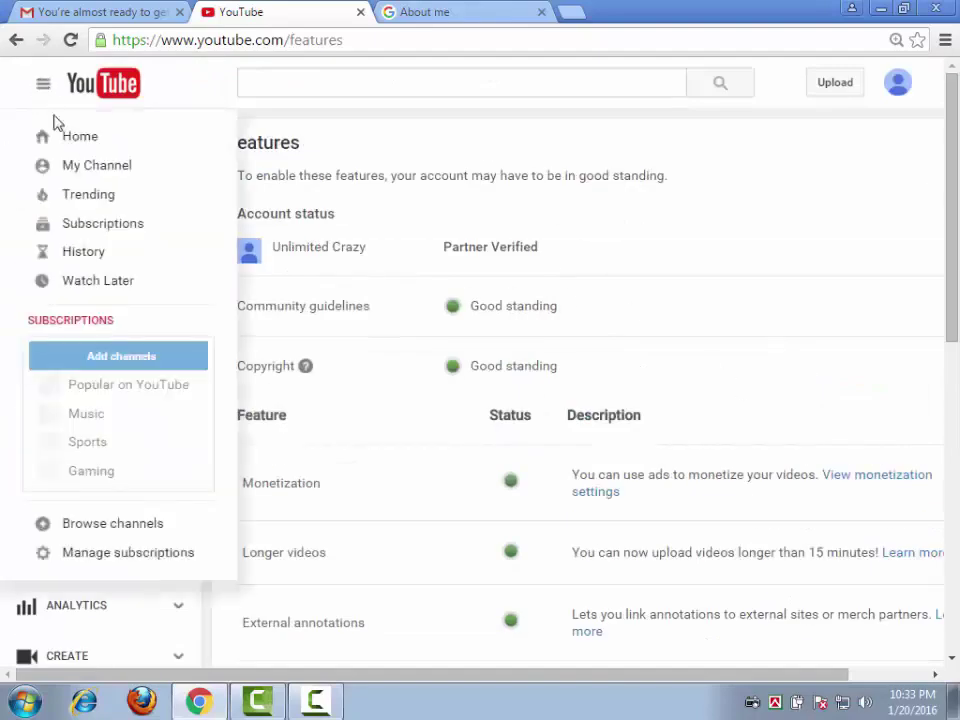
{"action": "left_click", "coordinate": [78, 175]}
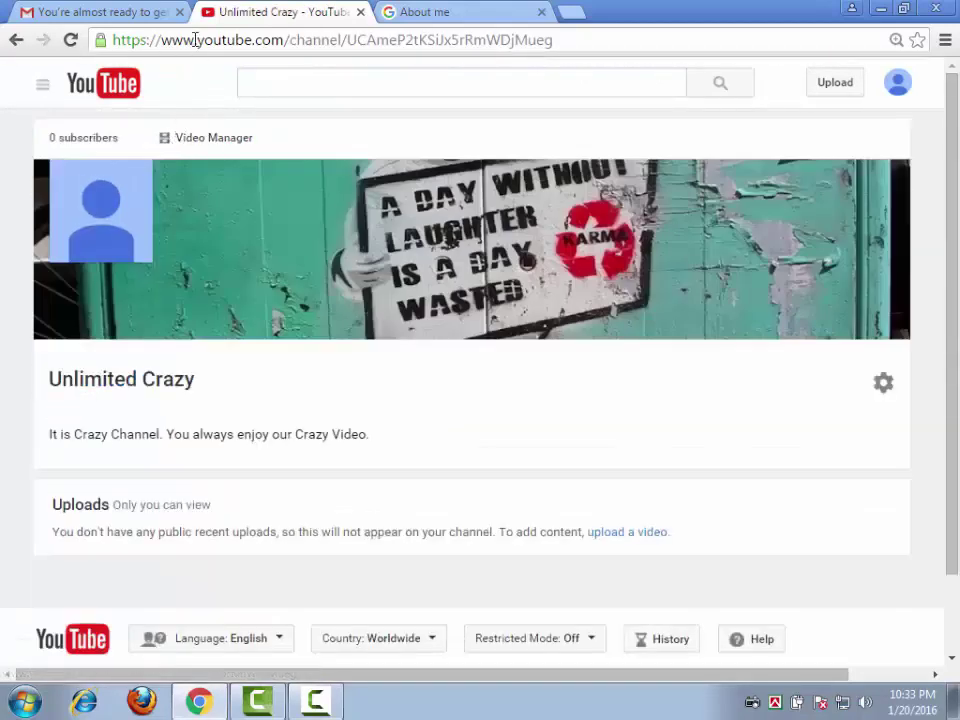
{"action": "left_click", "coordinate": [475, 40]}
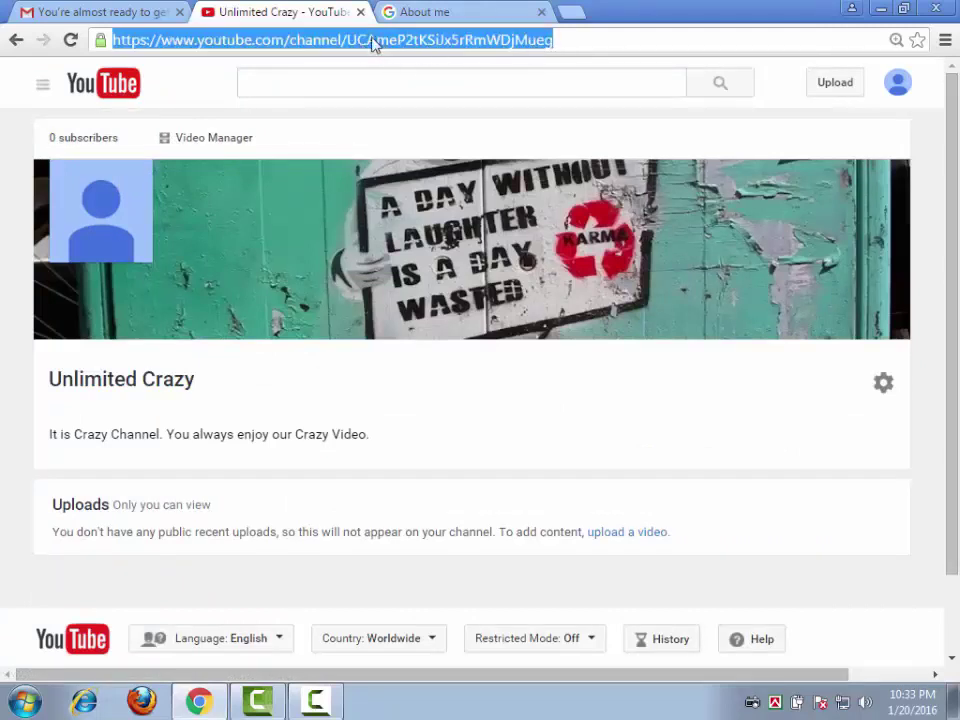
{"action": "left_click", "coordinate": [601, 33]}
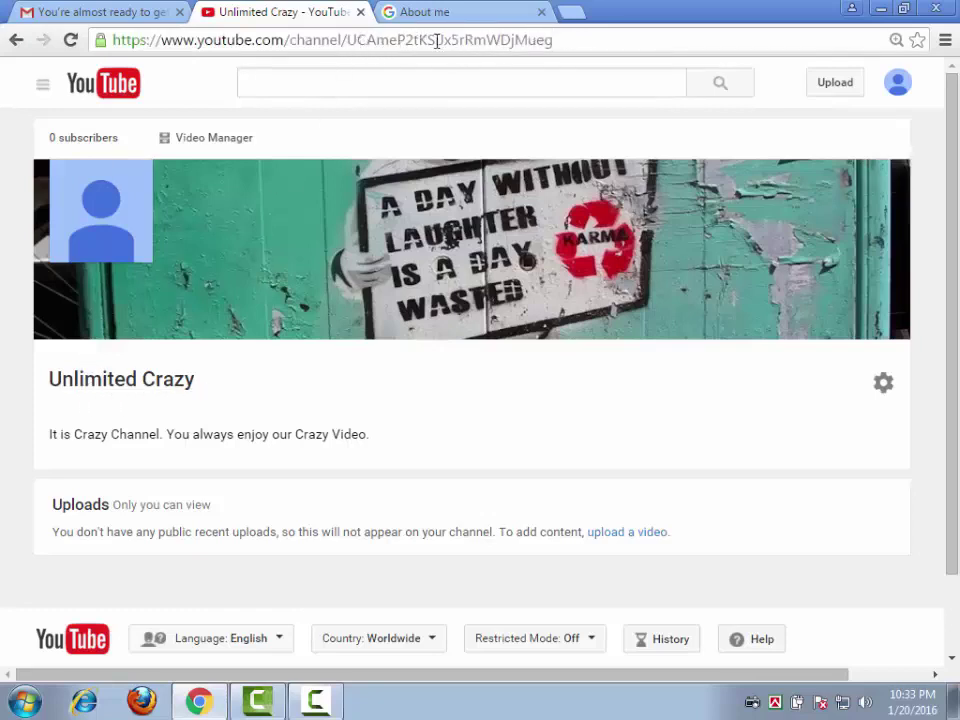
{"action": "scroll", "coordinate": [420, 300], "scroll_direction": "down", "scroll_amount": 2}
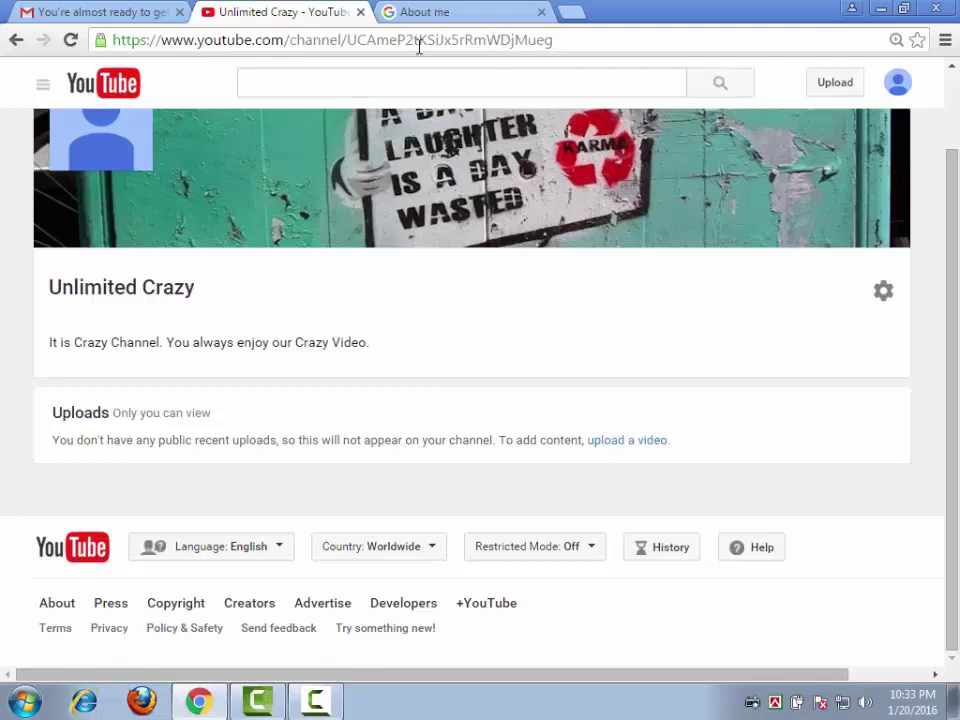
Step: Search Google for "google adsense" in a new tab and proceed through the AdSense site to its account sign-in
{"action": "left_click", "coordinate": [570, 12]}
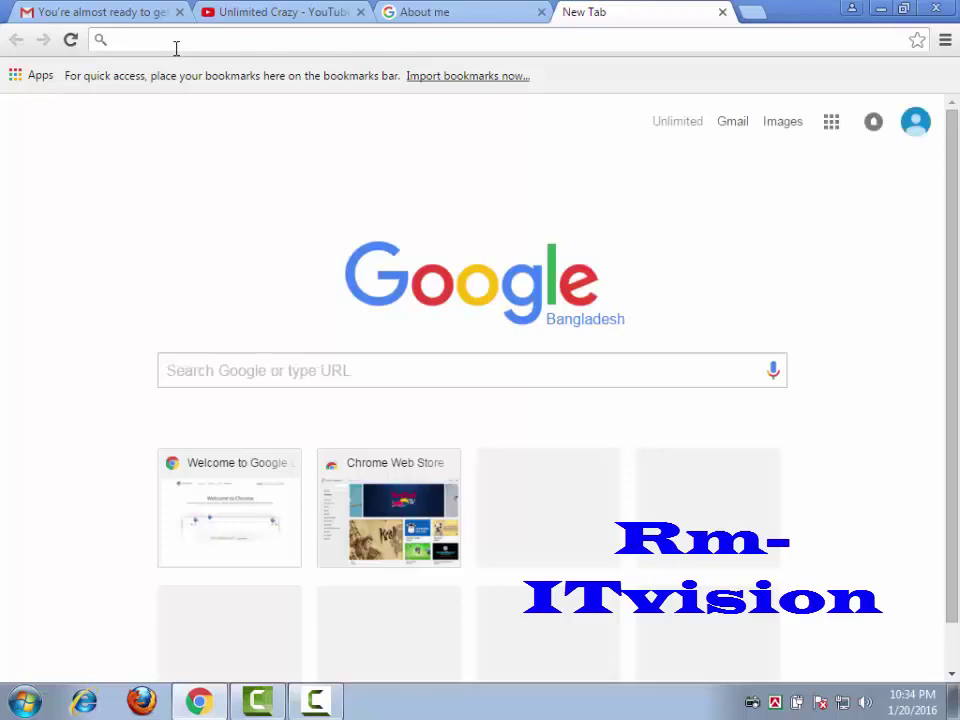
{"action": "left_click", "coordinate": [234, 372]}
{"action": "type", "text": "go"}
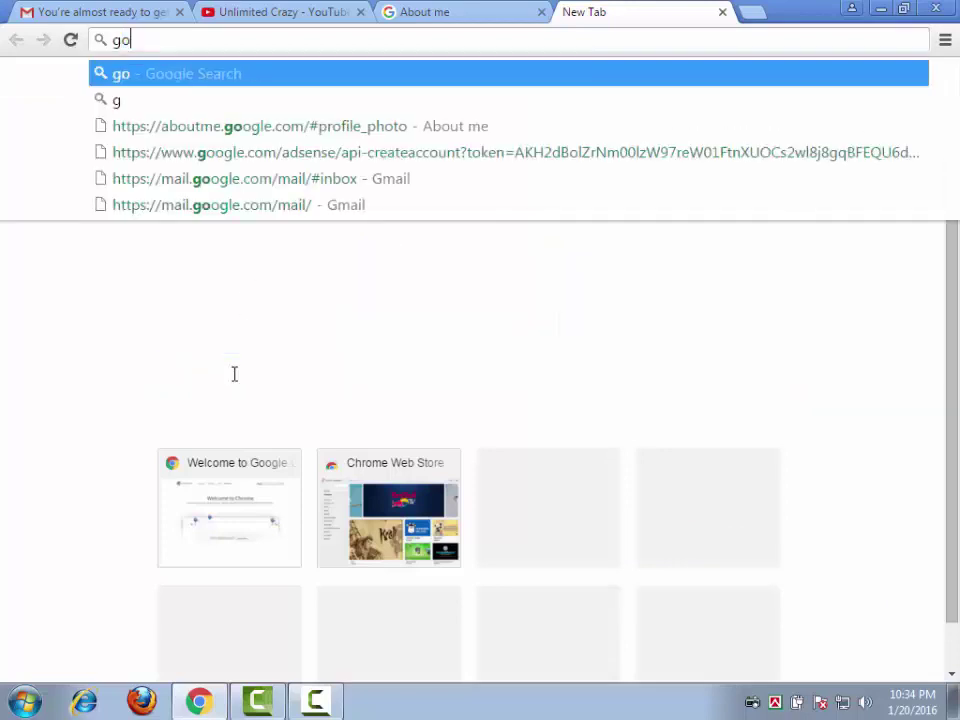
{"action": "type", "text": "ogle"}
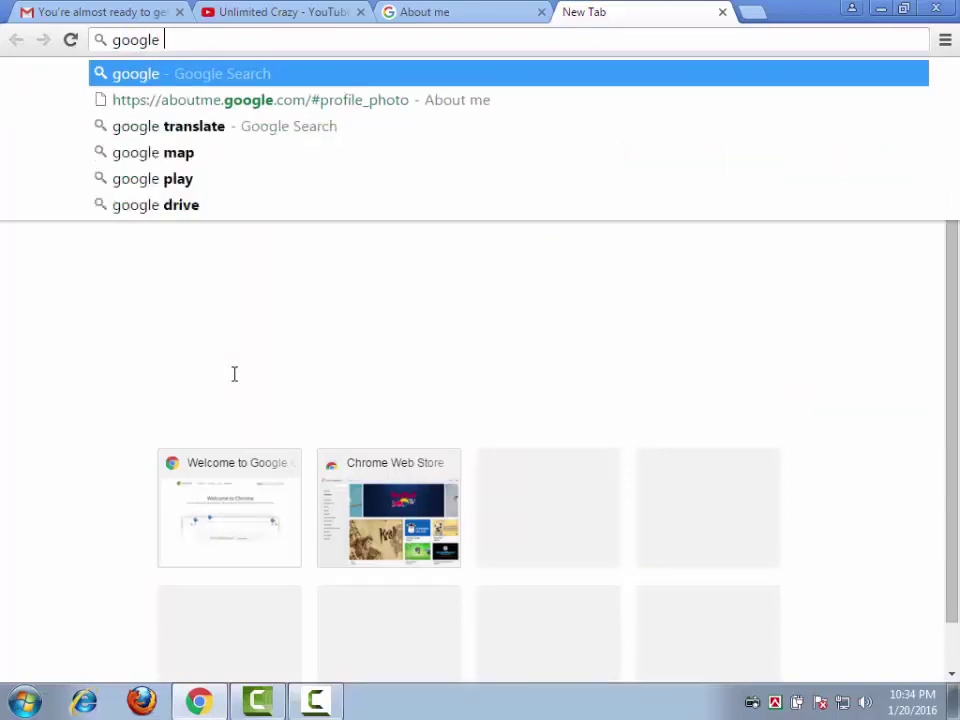
{"action": "type", "text": " adse"}
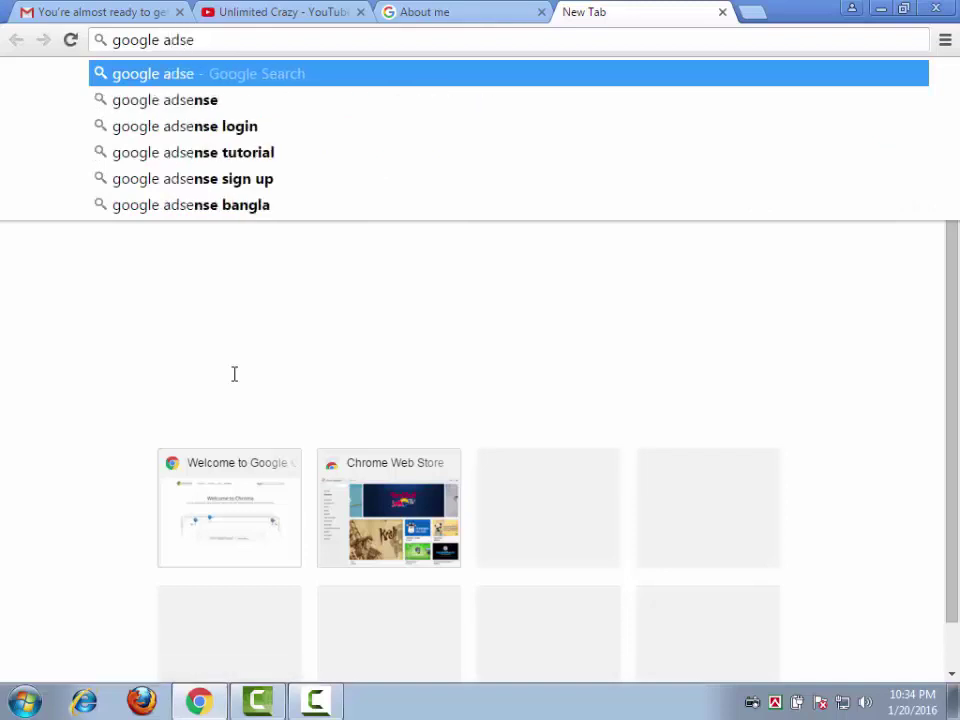
{"action": "key", "text": "Down"}
{"action": "key", "text": "Return"}
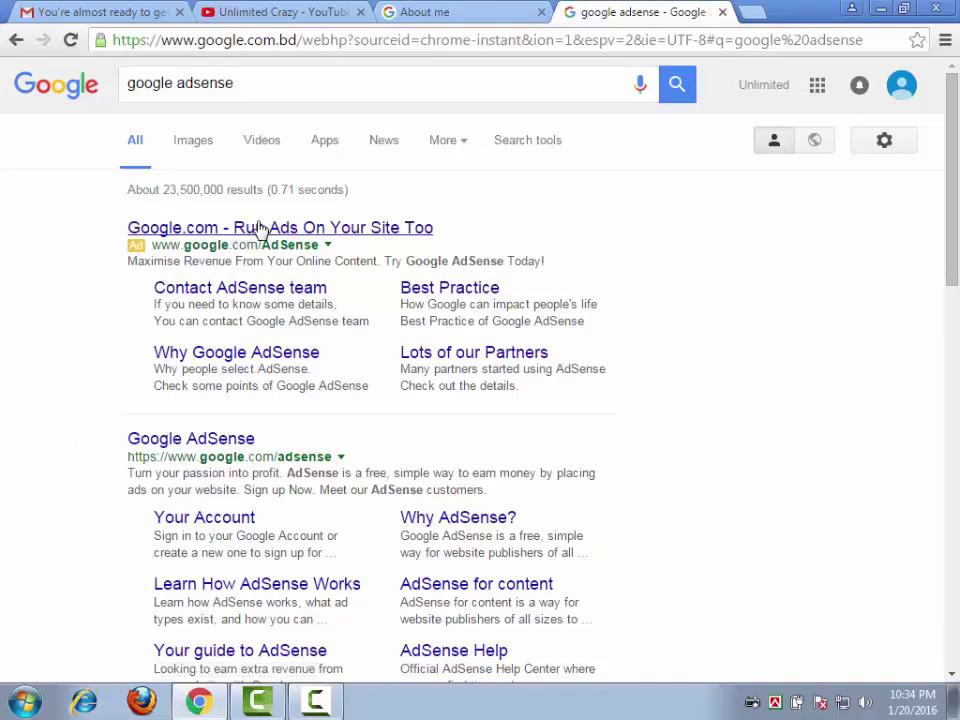
{"action": "left_click", "coordinate": [186, 232]}
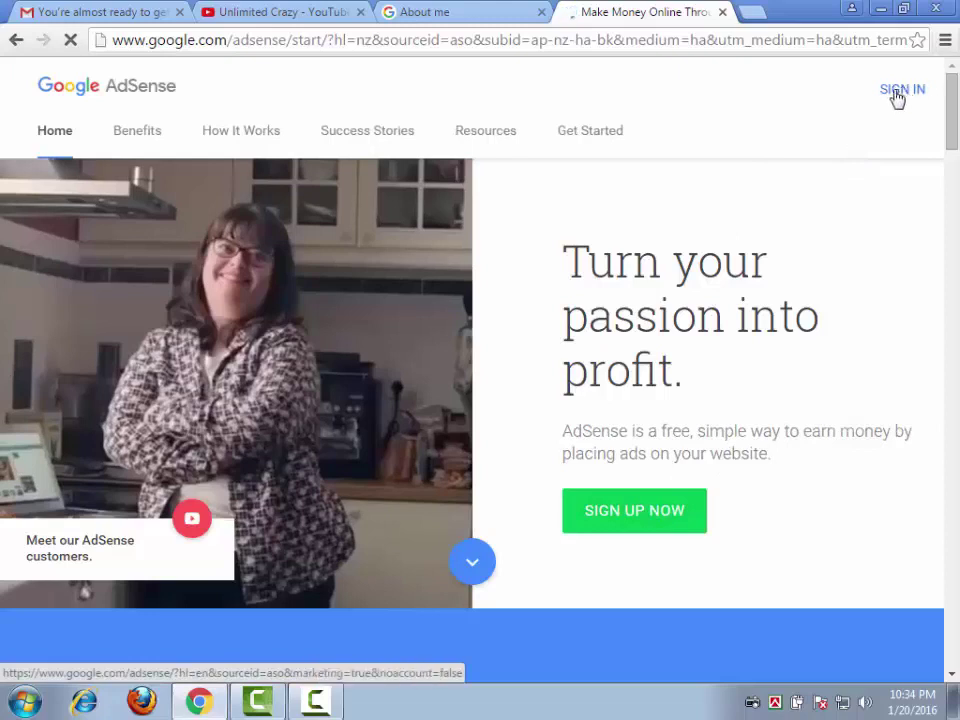
{"action": "left_click", "coordinate": [897, 95]}
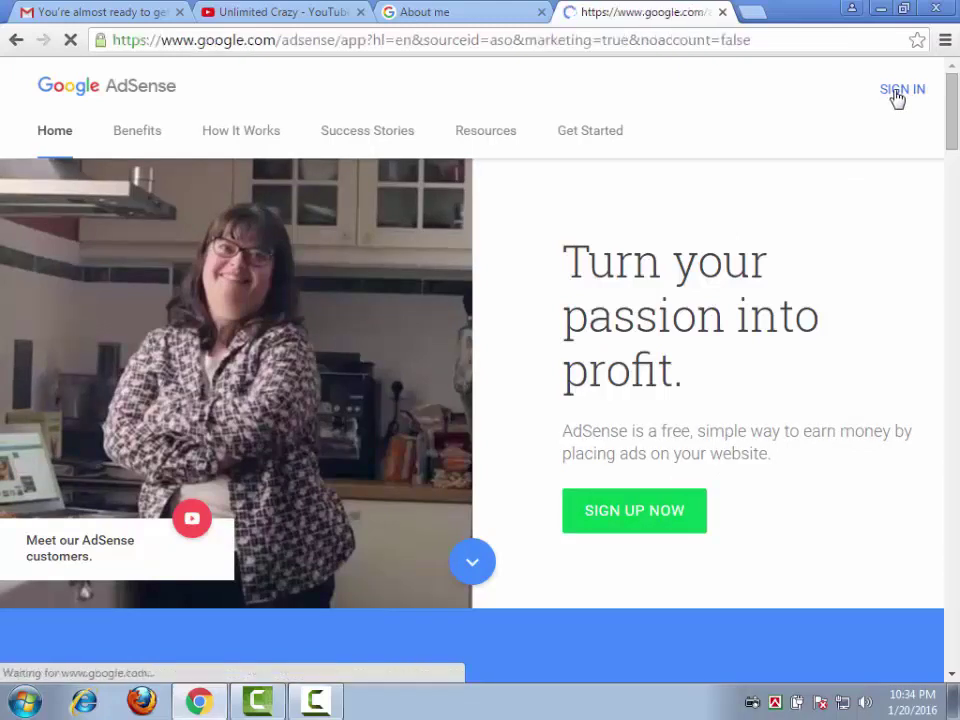